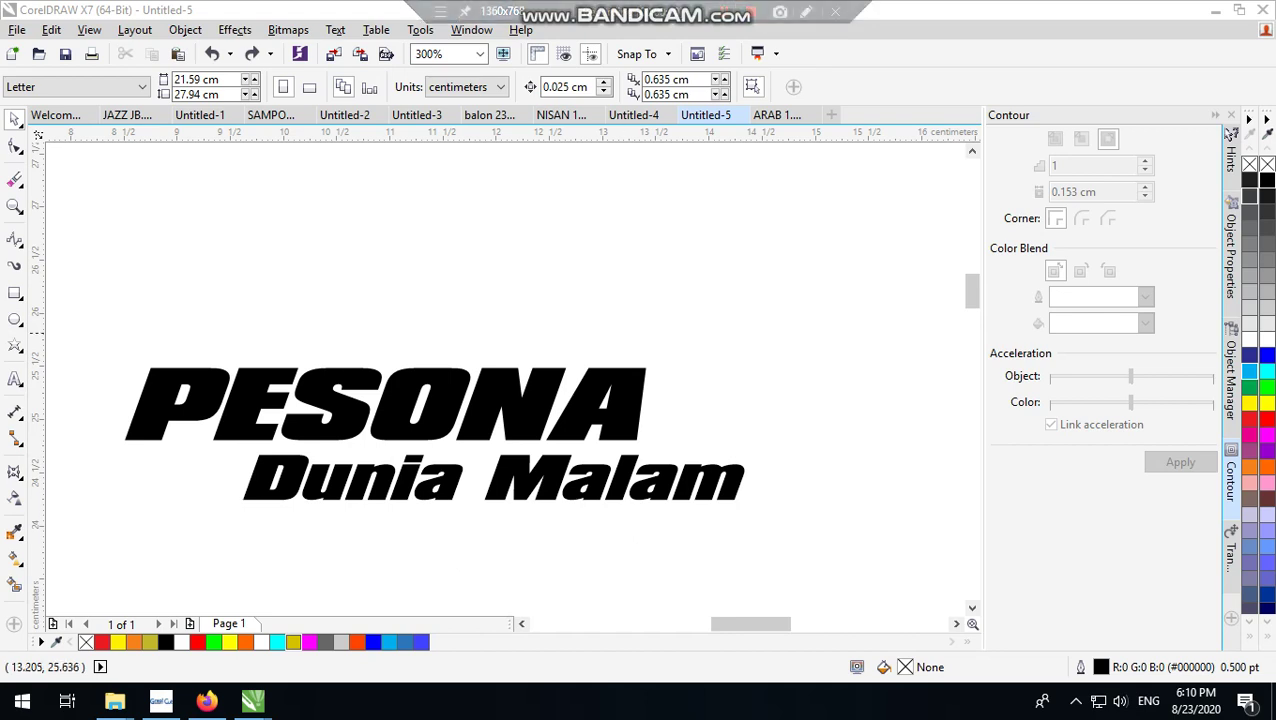
Step: Fill PESONA with cyan and shift the cyan copy slightly down and left
{"action": "left_click", "coordinate": [556, 418]}
{"action": "left_click", "coordinate": [1267, 372]}
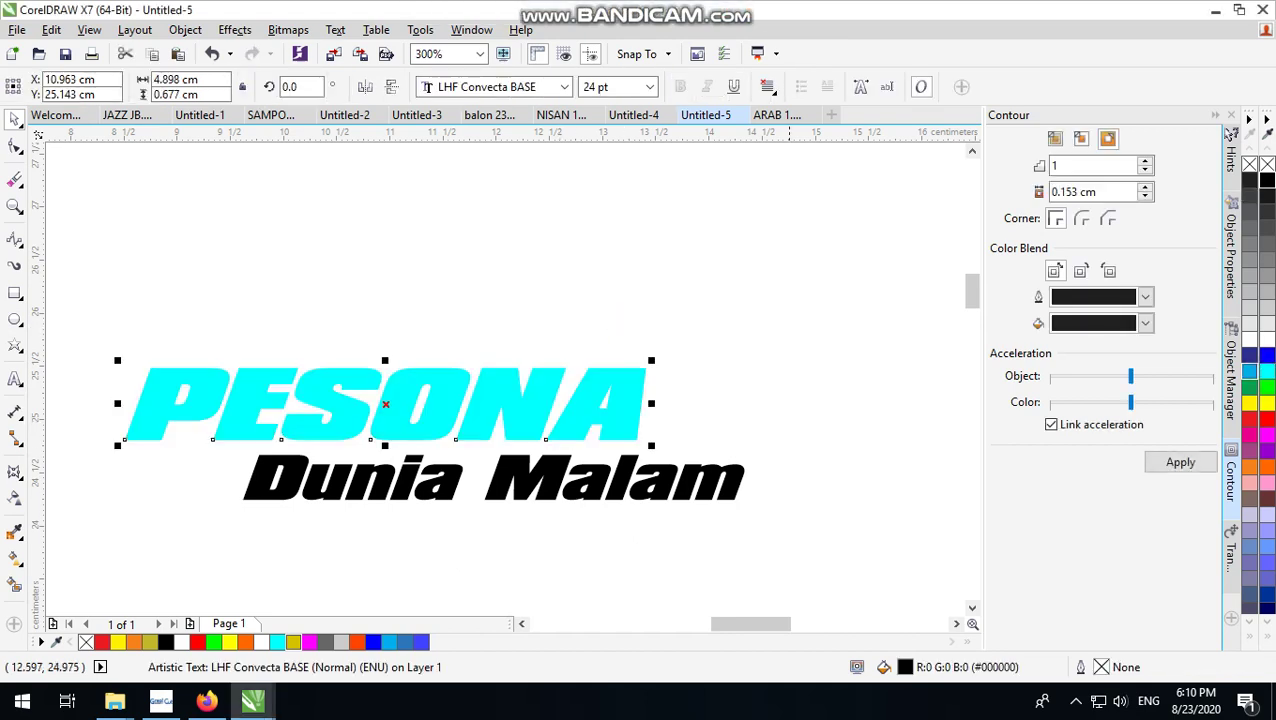
{"action": "scroll", "coordinate": [512, 430], "scroll_direction": "up", "scroll_amount": 2}
{"action": "scroll", "coordinate": [745, 333], "scroll_direction": "up", "scroll_amount": 2}
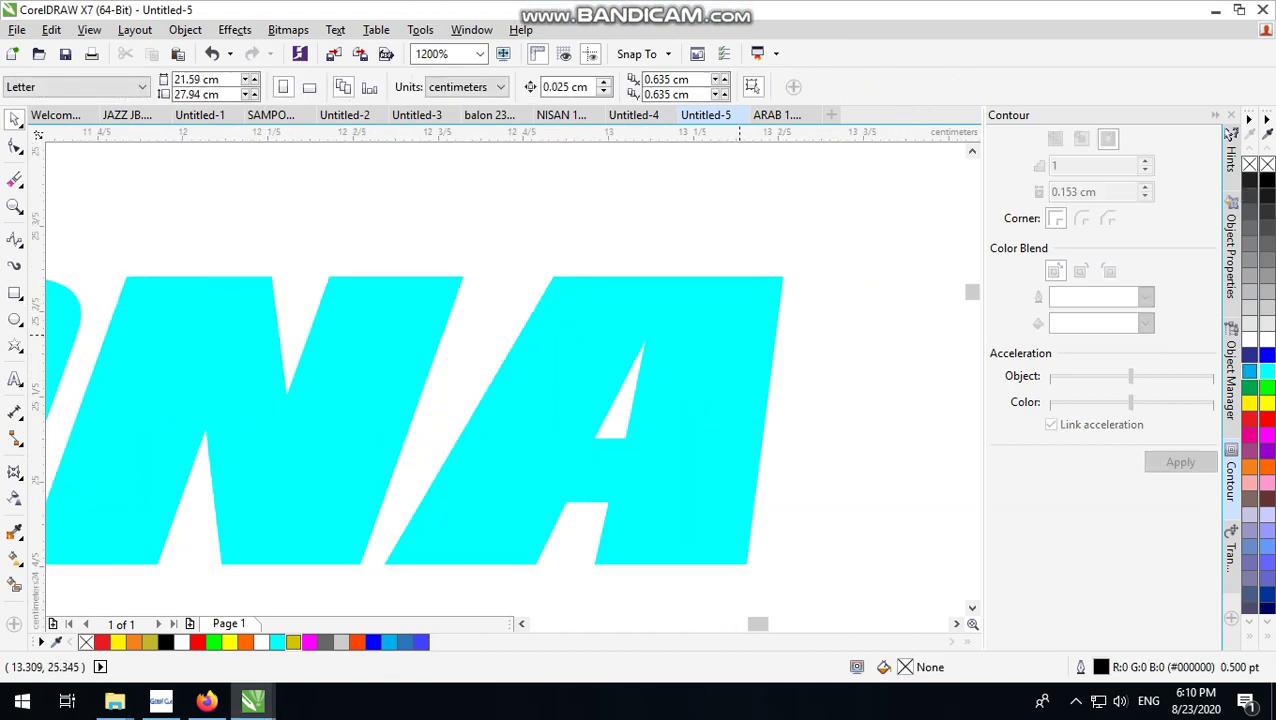
{"action": "left_click_drag", "start_coordinate": [774, 305], "coordinate": [741, 335]}
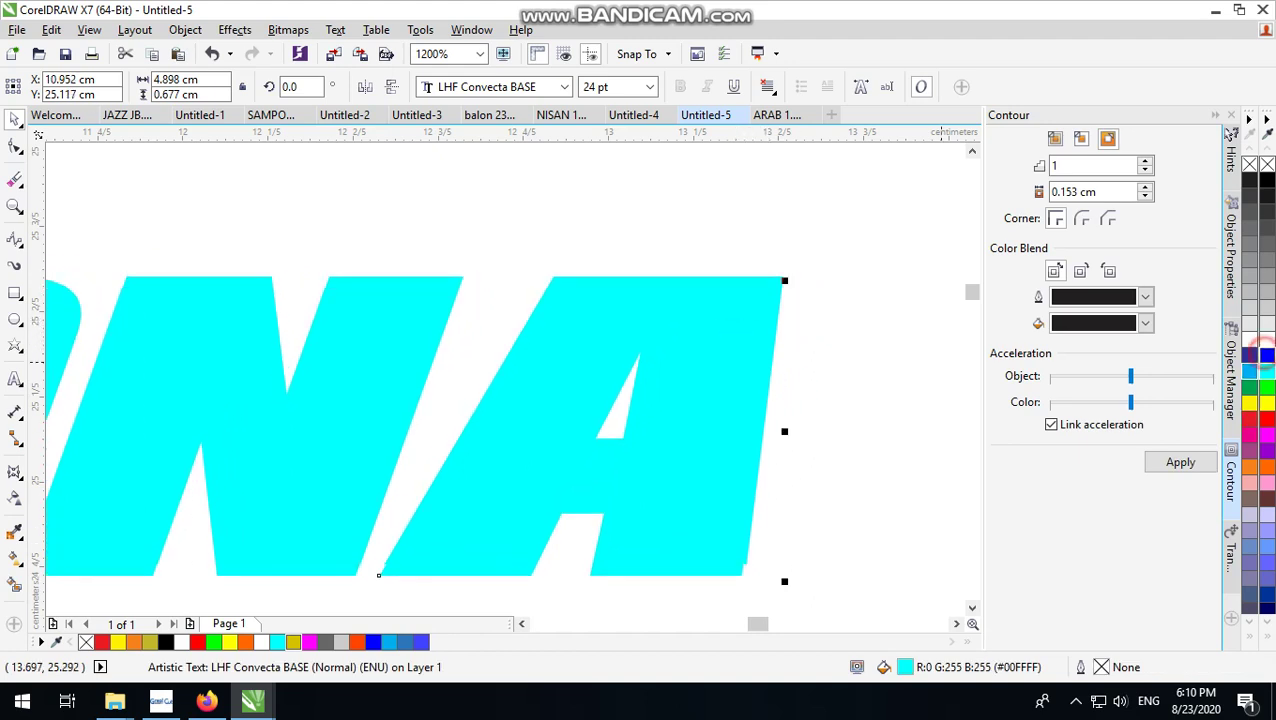
Step: Fill the top PESONA copy blue and nudge it slightly up-left
{"action": "left_click", "coordinate": [1266, 354]}
{"action": "left_click", "coordinate": [900, 341]}
{"action": "scroll", "coordinate": [717, 336], "scroll_direction": "up", "scroll_amount": 2}
{"action": "left_click", "coordinate": [717, 336]}
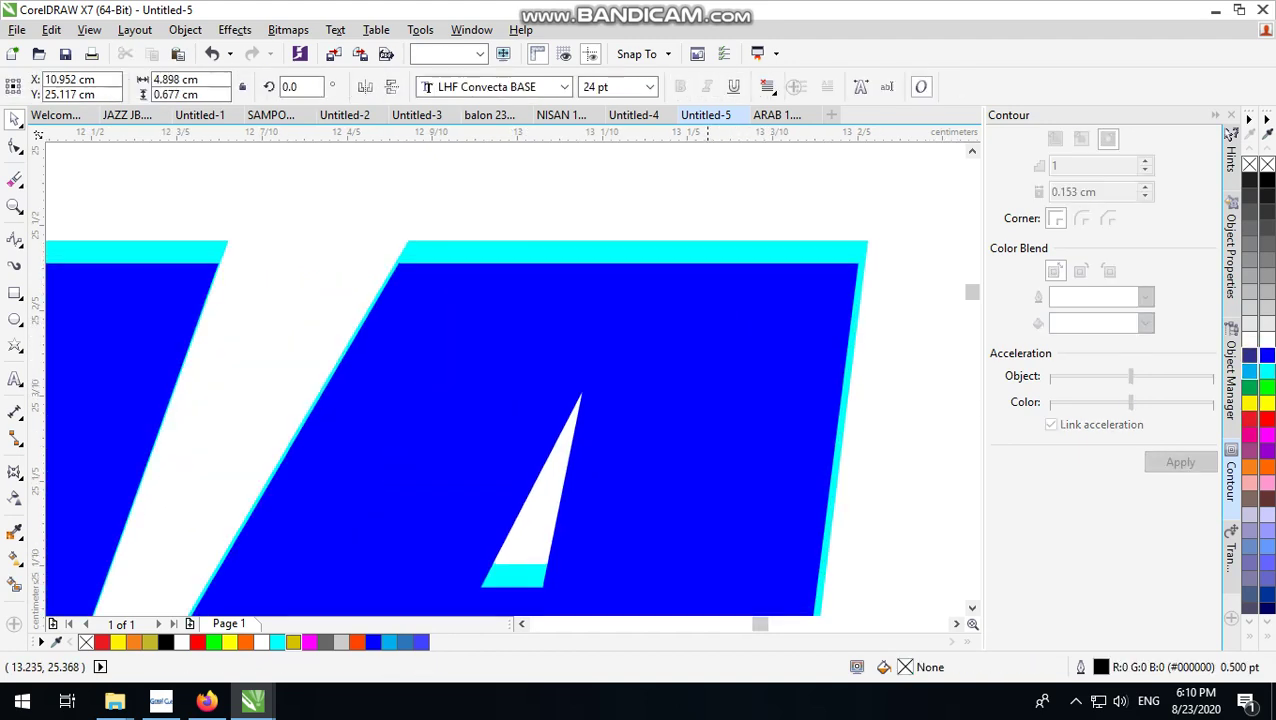
{"action": "left_click_drag", "start_coordinate": [717, 336], "coordinate": [710, 328]}
Step: Select both the blue and cyan PESONA copies together
{"action": "left_click", "coordinate": [730, 330]}
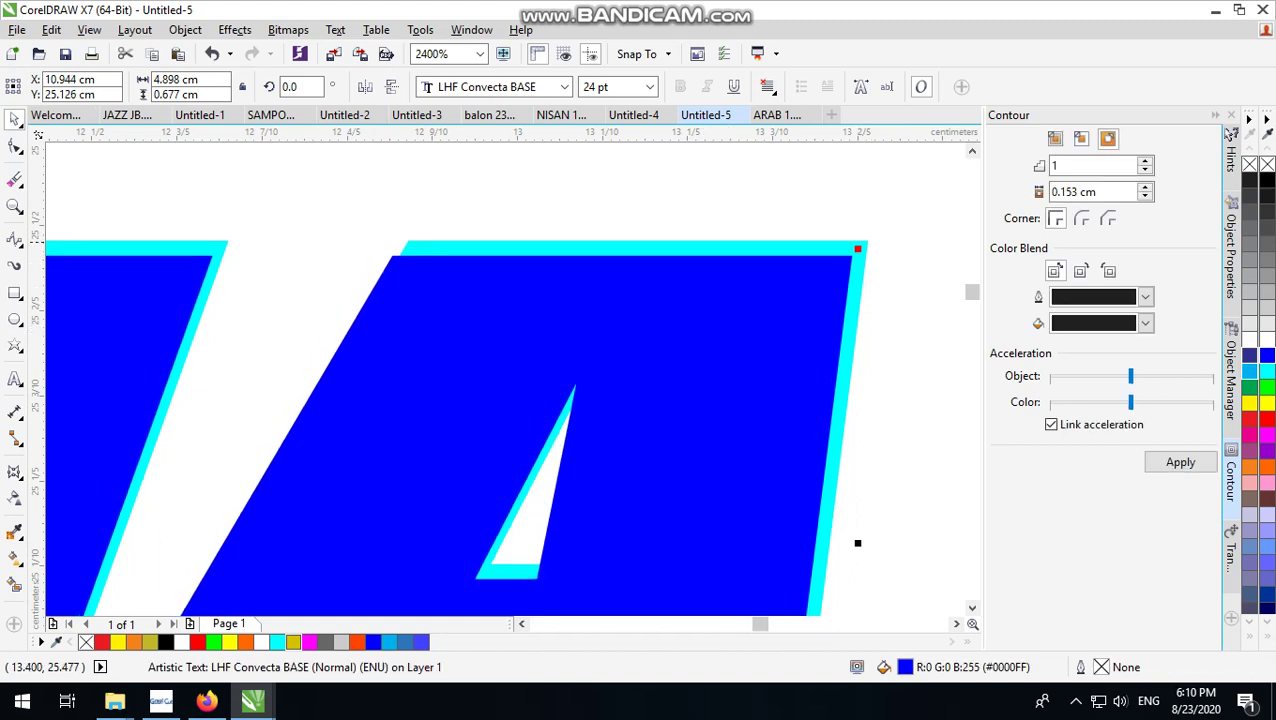
{"action": "left_click", "coordinate": [866, 243]}
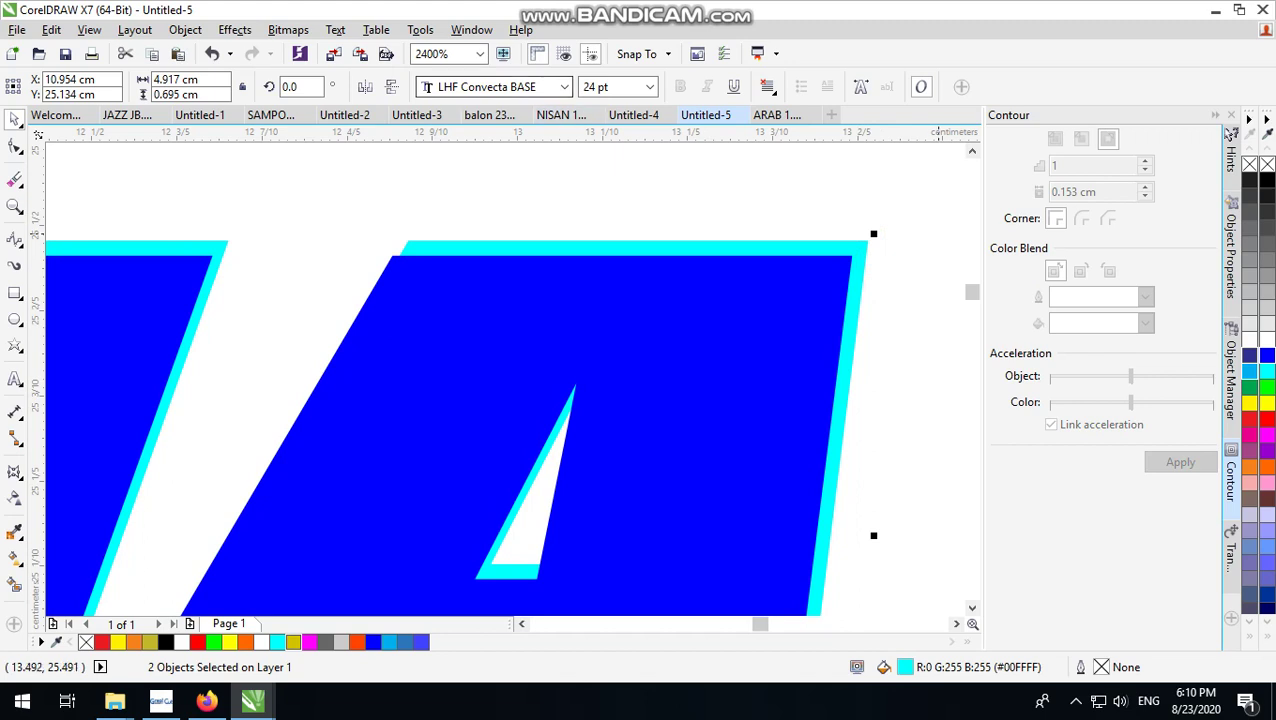
{"action": "scroll", "coordinate": [815, 250], "scroll_direction": "down", "scroll_amount": 1}
{"action": "left_click", "coordinate": [763, 270]}
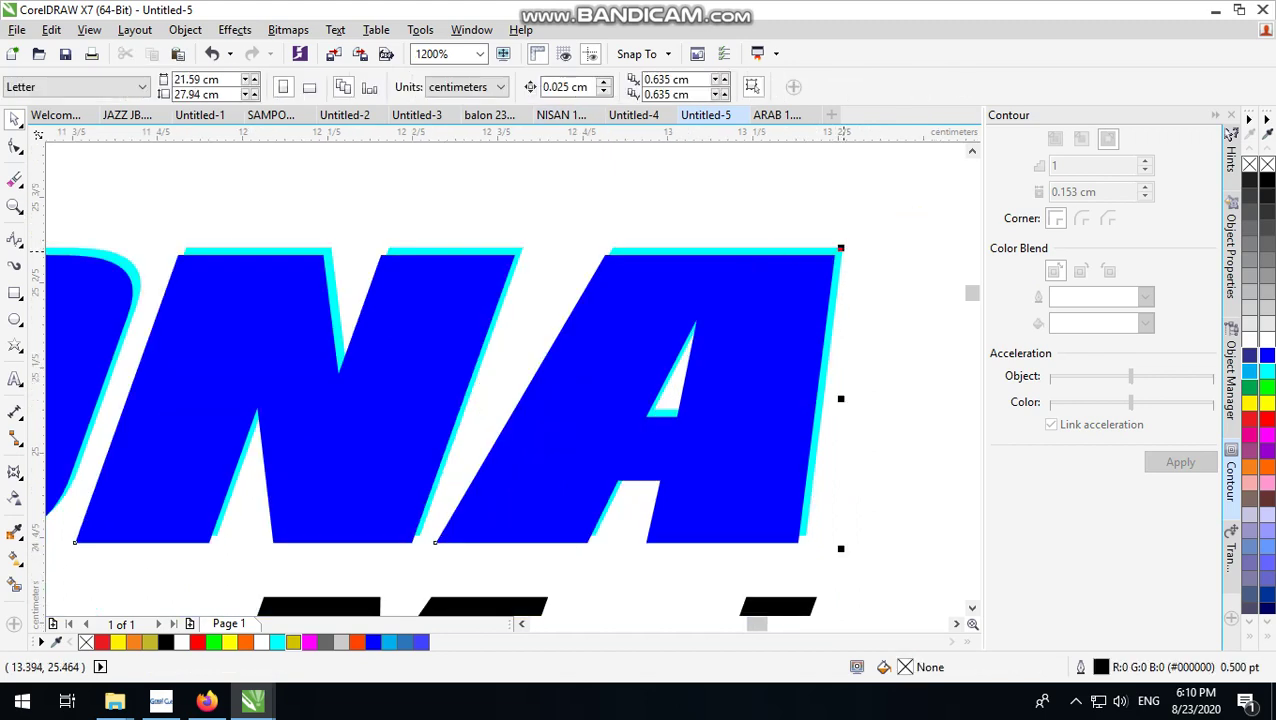
{"action": "scroll", "coordinate": [838, 265], "scroll_direction": "up", "scroll_amount": 1}
{"action": "left_click", "coordinate": [839, 251]}
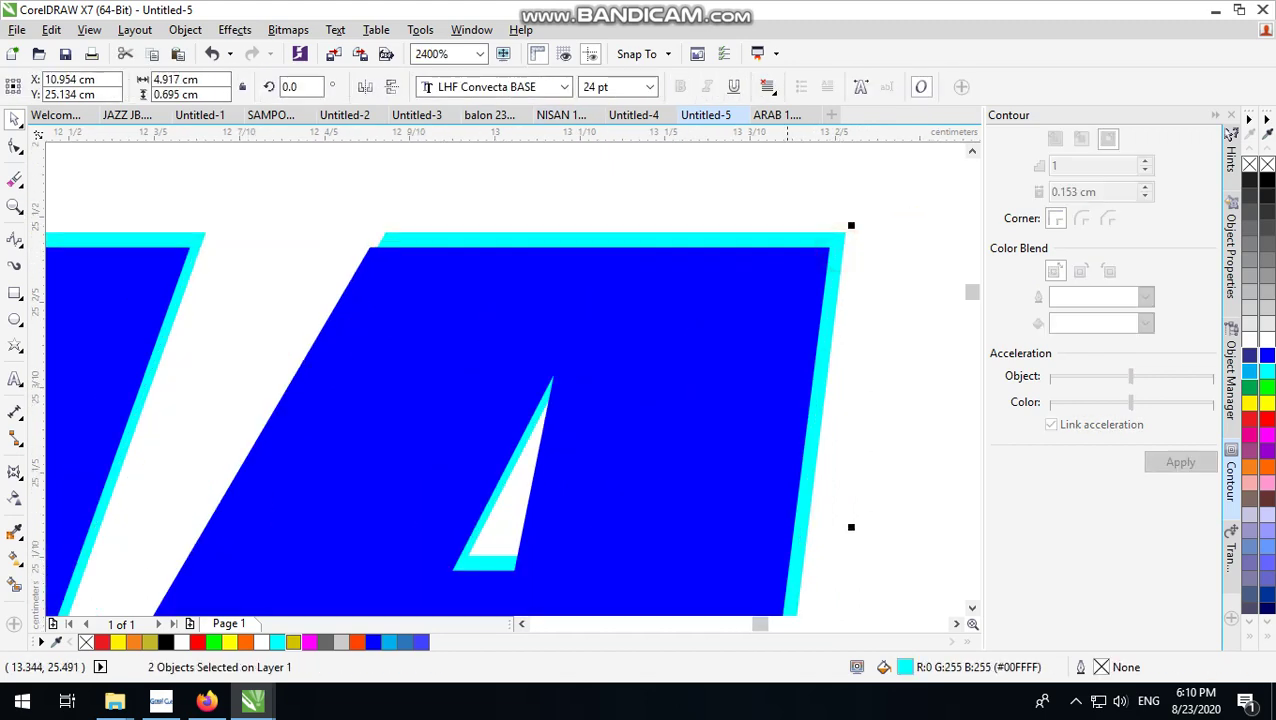
Step: Convert both PESONA copies to curves with Ctrl+Q
{"action": "scroll", "coordinate": [787, 270], "scroll_direction": "down", "scroll_amount": 2}
{"action": "key", "text": "ctrl+q"}
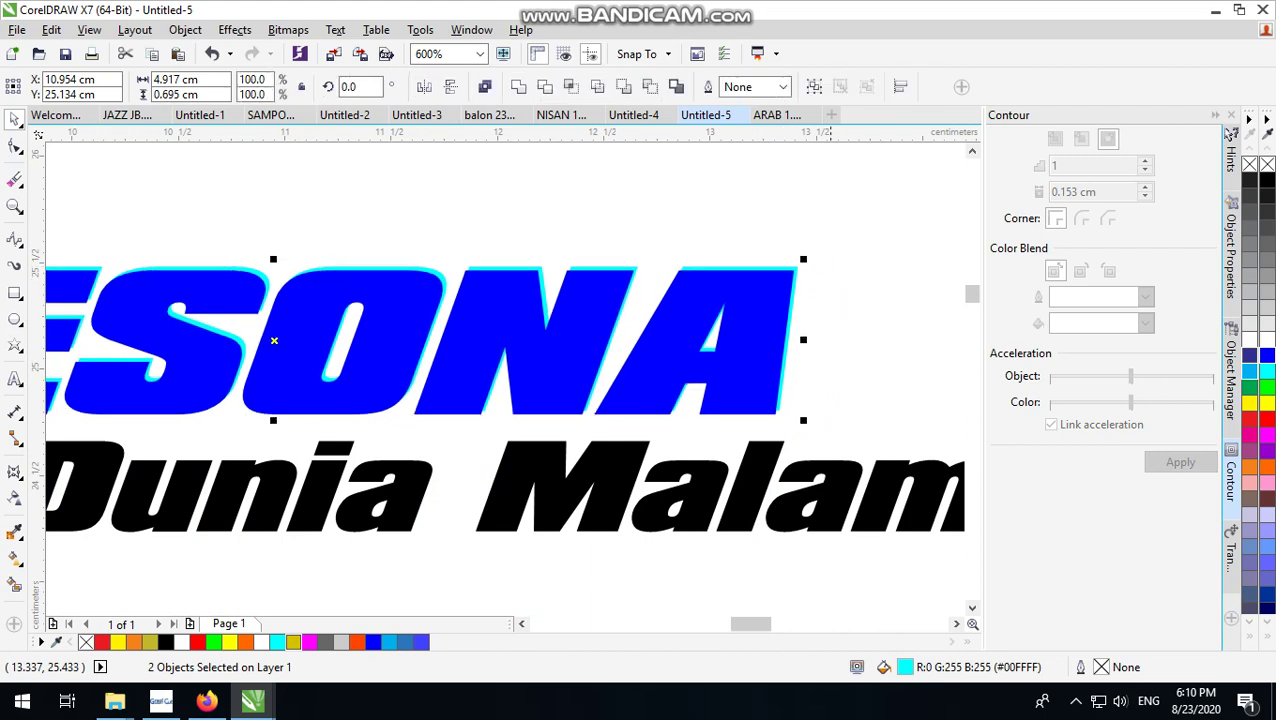
{"action": "scroll", "coordinate": [730, 246], "scroll_direction": "up", "scroll_amount": 1}
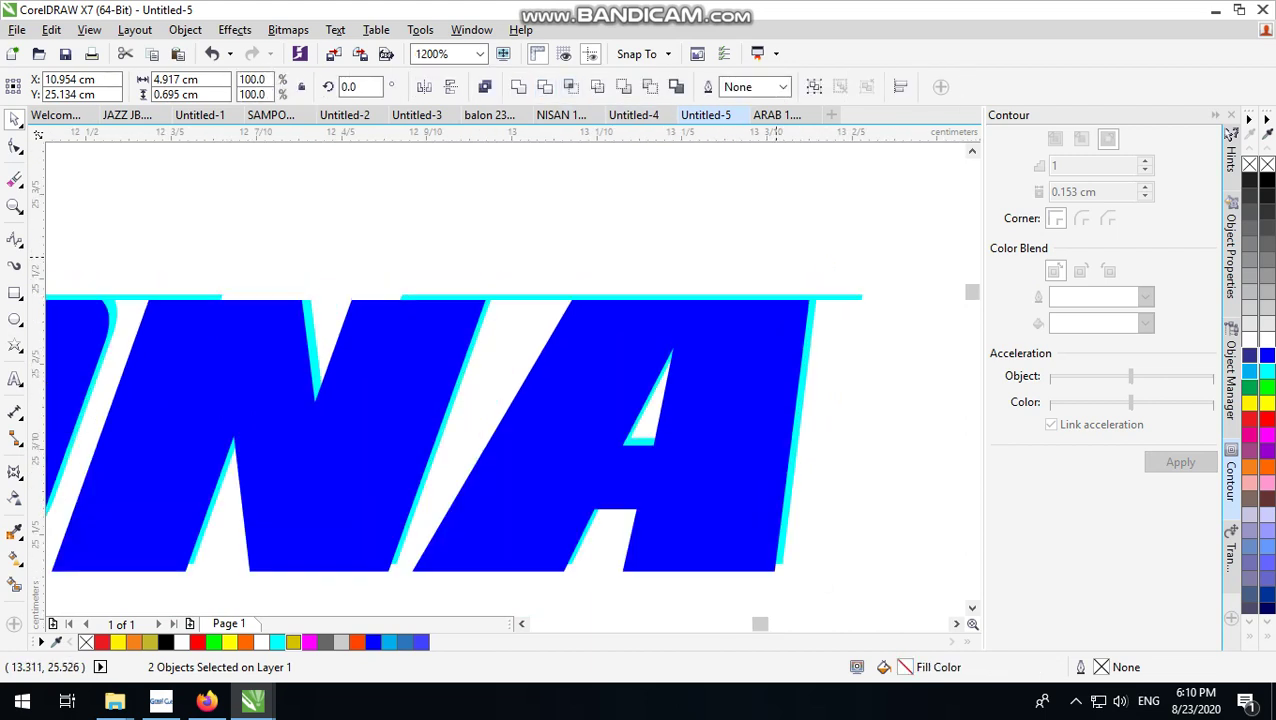
{"action": "scroll", "coordinate": [866, 284], "scroll_direction": "up", "scroll_amount": 1}
Step: Adjust the letter nodes and move the cyan curve beneath the blue letters
{"action": "key", "text": "F10"}
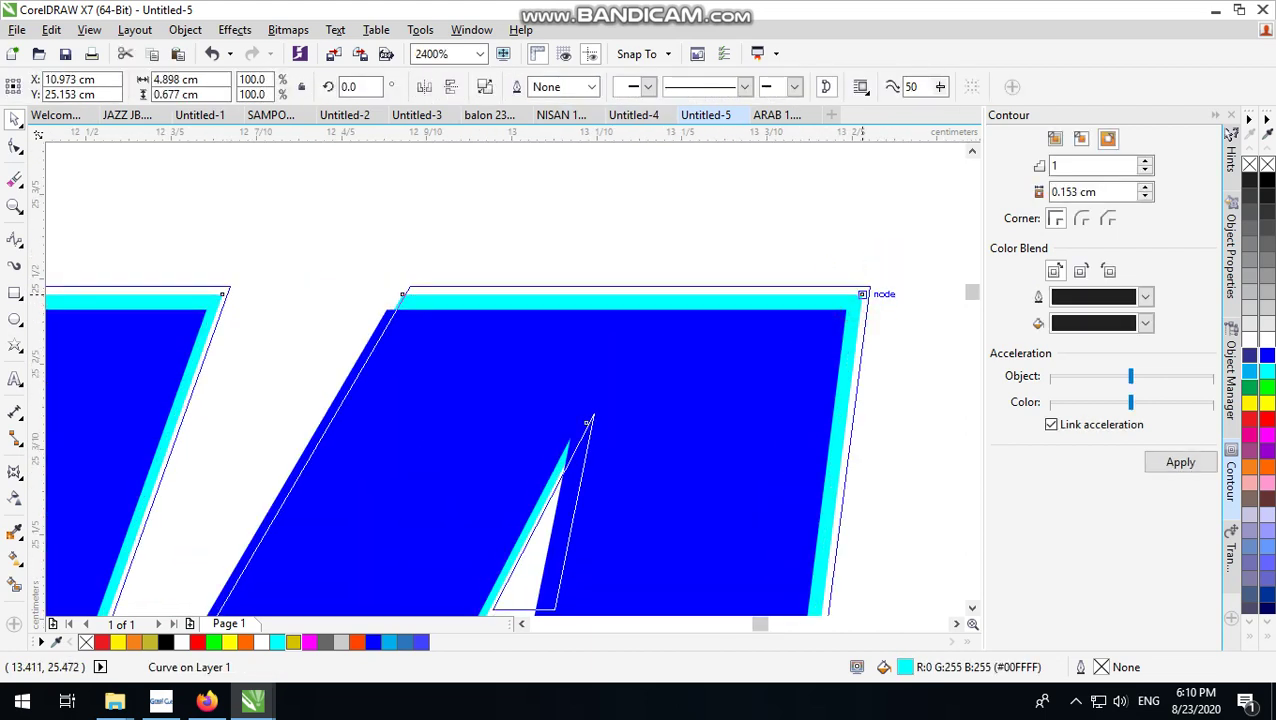
{"action": "left_click_drag", "start_coordinate": [862, 302], "coordinate": [870, 286]}
{"action": "key", "text": "space"}
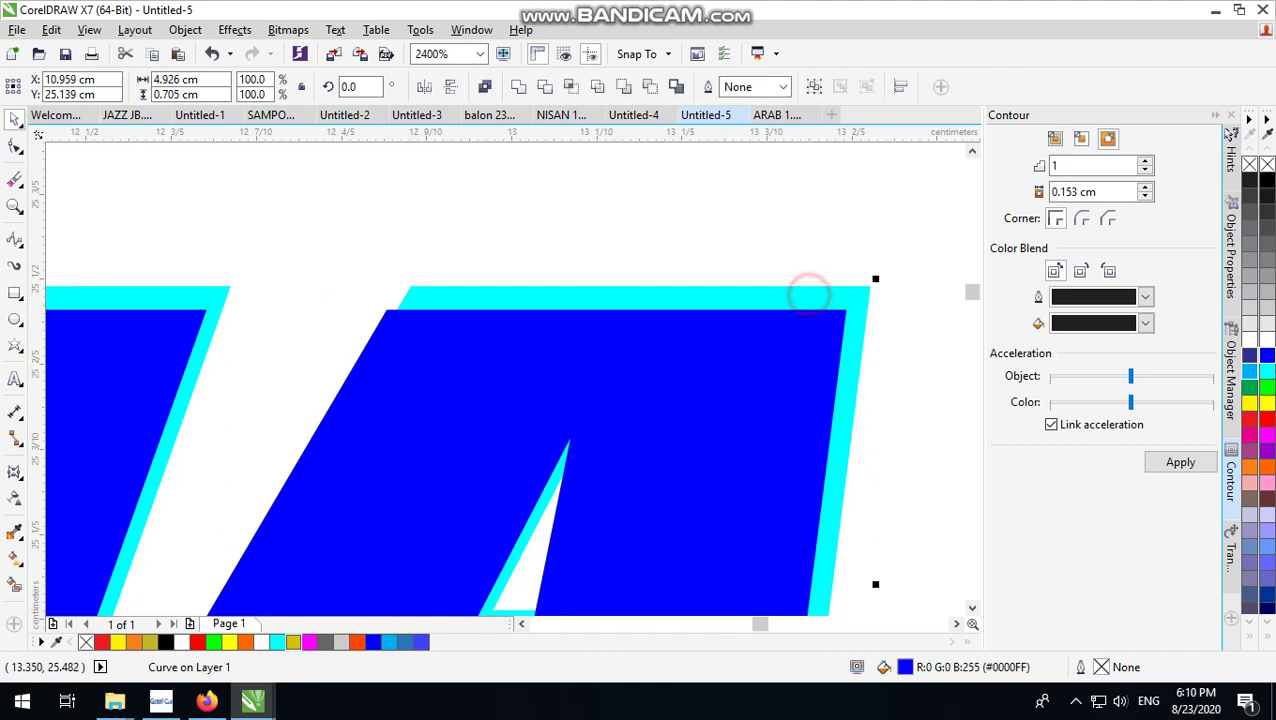
{"action": "left_click", "coordinate": [769, 213]}
{"action": "scroll", "coordinate": [769, 213], "scroll_direction": "down", "scroll_amount": 1}
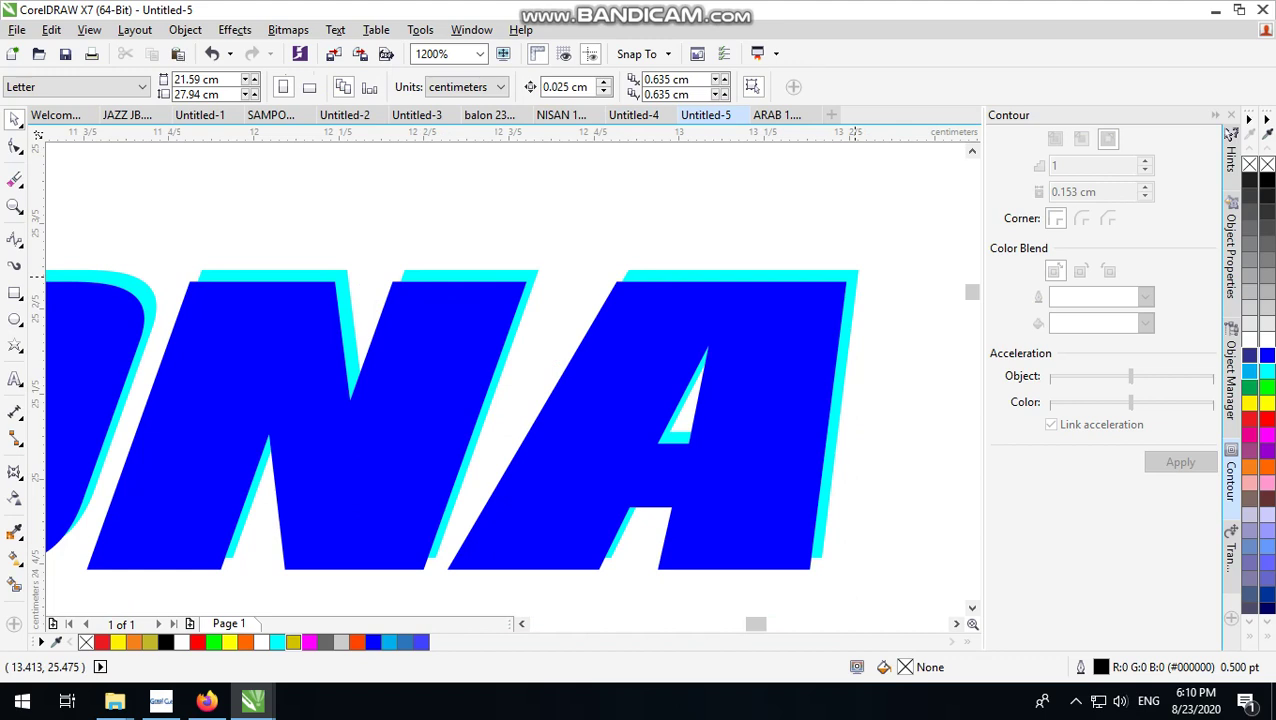
{"action": "left_click_drag", "start_coordinate": [862, 276], "coordinate": [827, 310]}
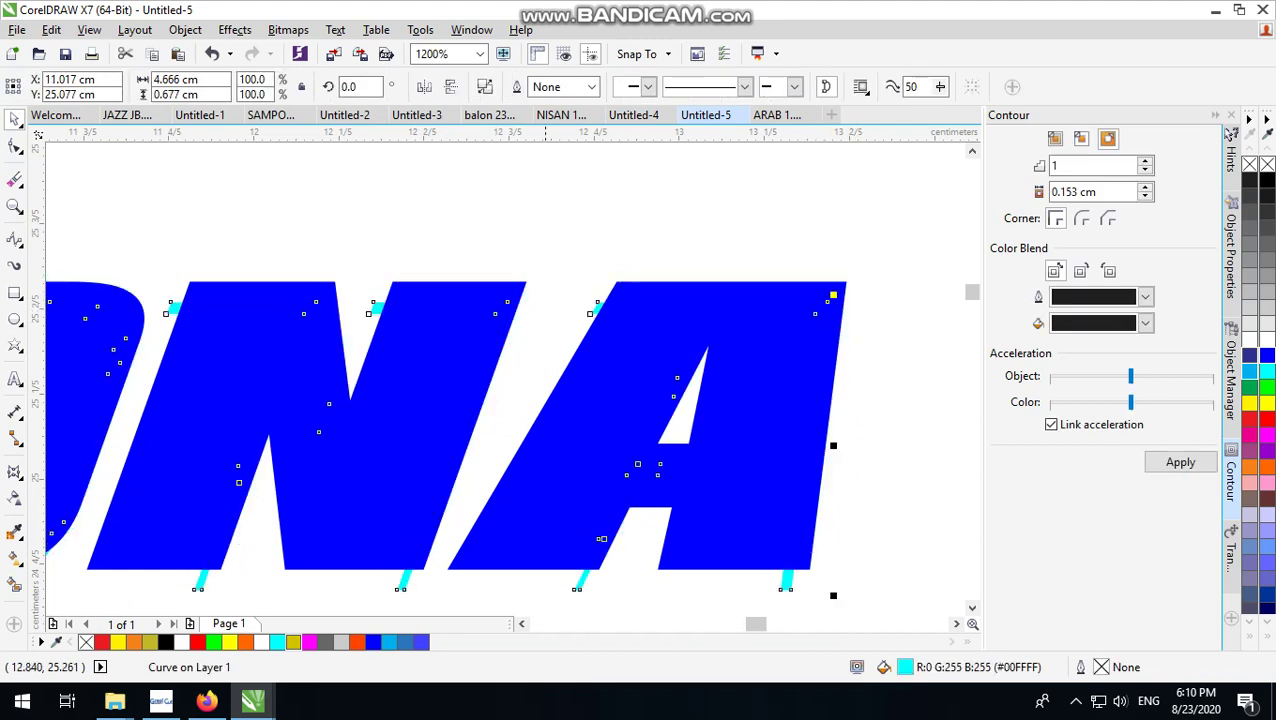
{"action": "scroll", "coordinate": [845, 344], "scroll_direction": "down", "scroll_amount": 1}
Step: PowerClip the cyan PESONA curve inside the blue PESONA letters
{"action": "right_click", "coordinate": [342, 393]}
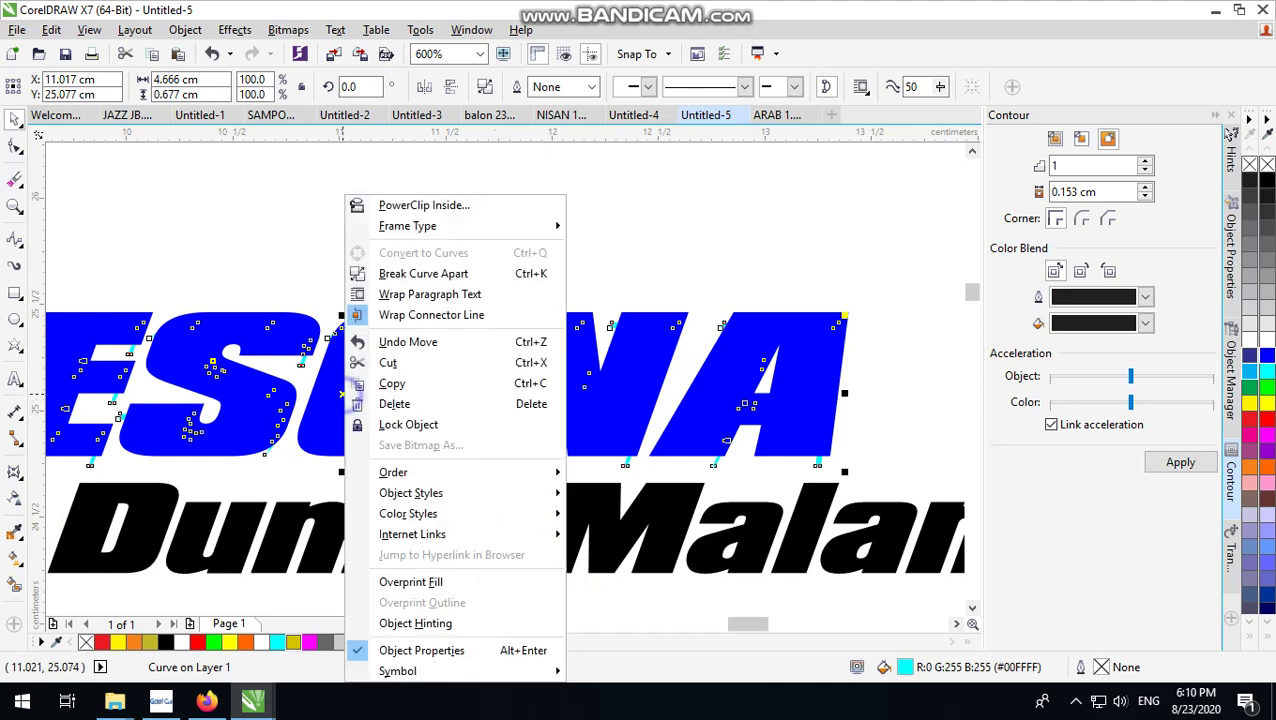
{"action": "left_click", "coordinate": [475, 202]}
{"action": "left_click", "coordinate": [574, 340]}
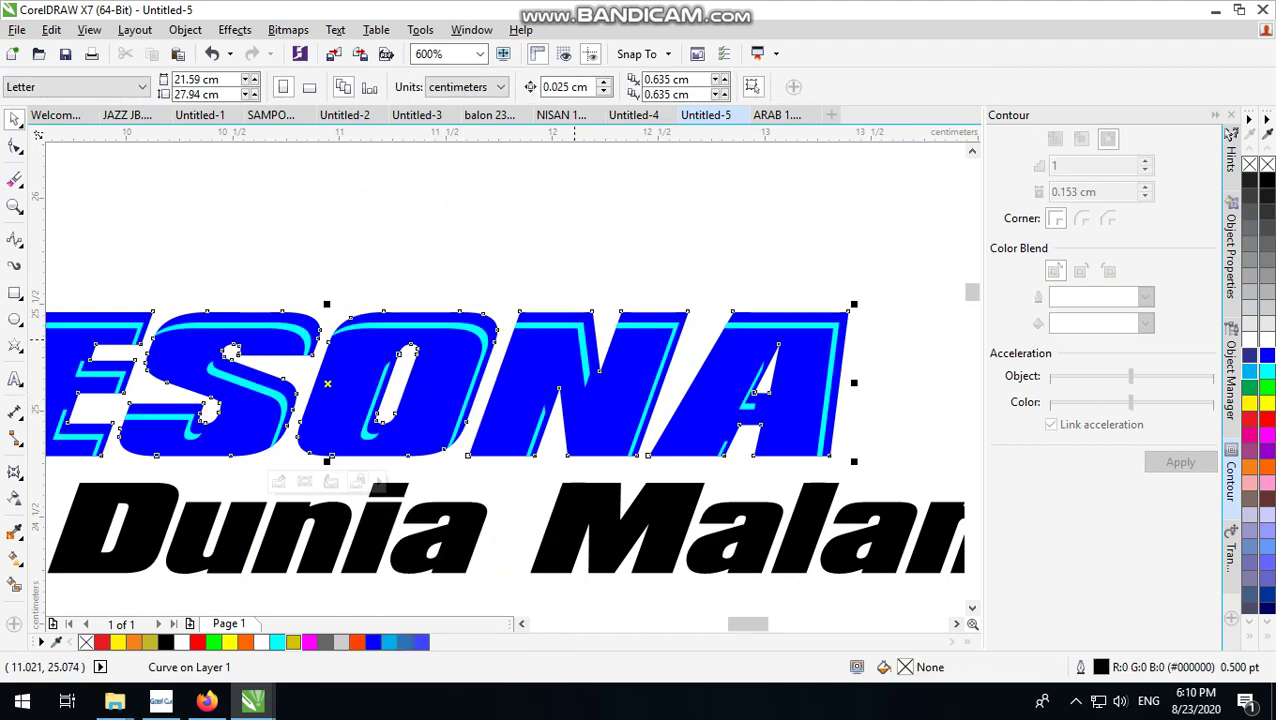
{"action": "scroll", "coordinate": [574, 340], "scroll_direction": "down", "scroll_amount": 1}
{"action": "scroll", "coordinate": [474, 356], "scroll_direction": "up", "scroll_amount": 1}
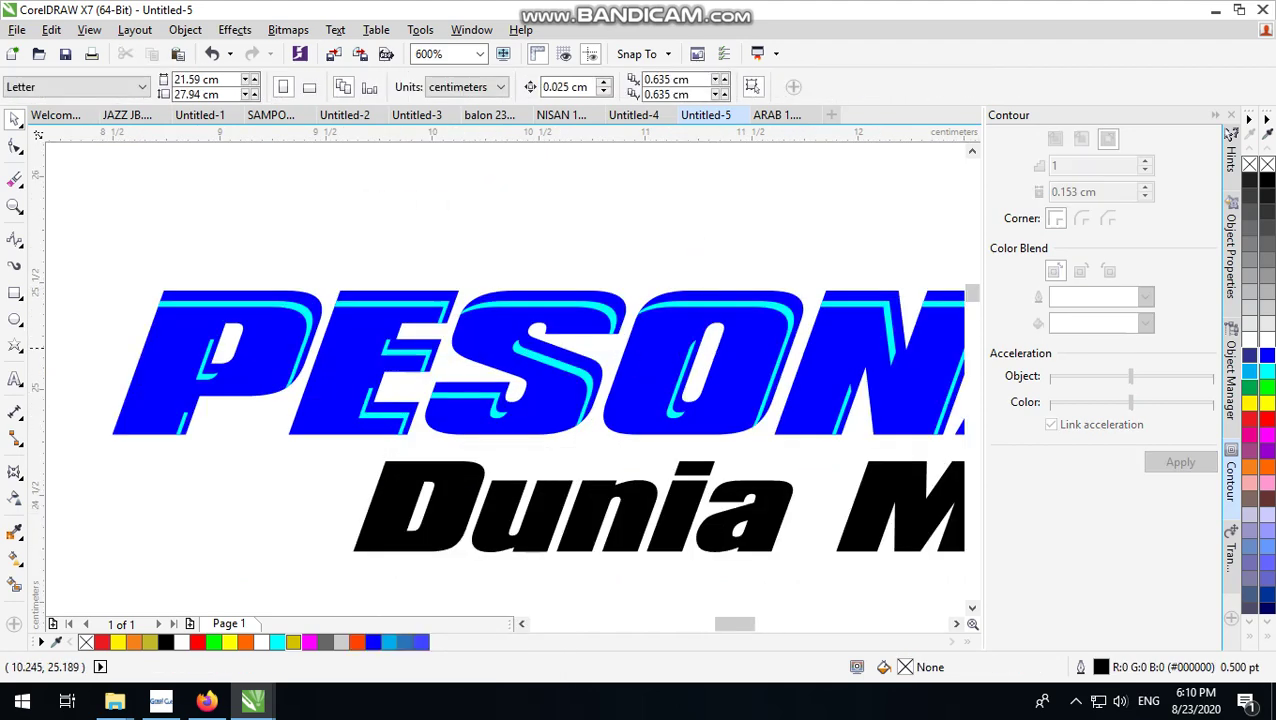
Step: Fill the Dunia Malam text with cyan
{"action": "left_click", "coordinate": [395, 317]}
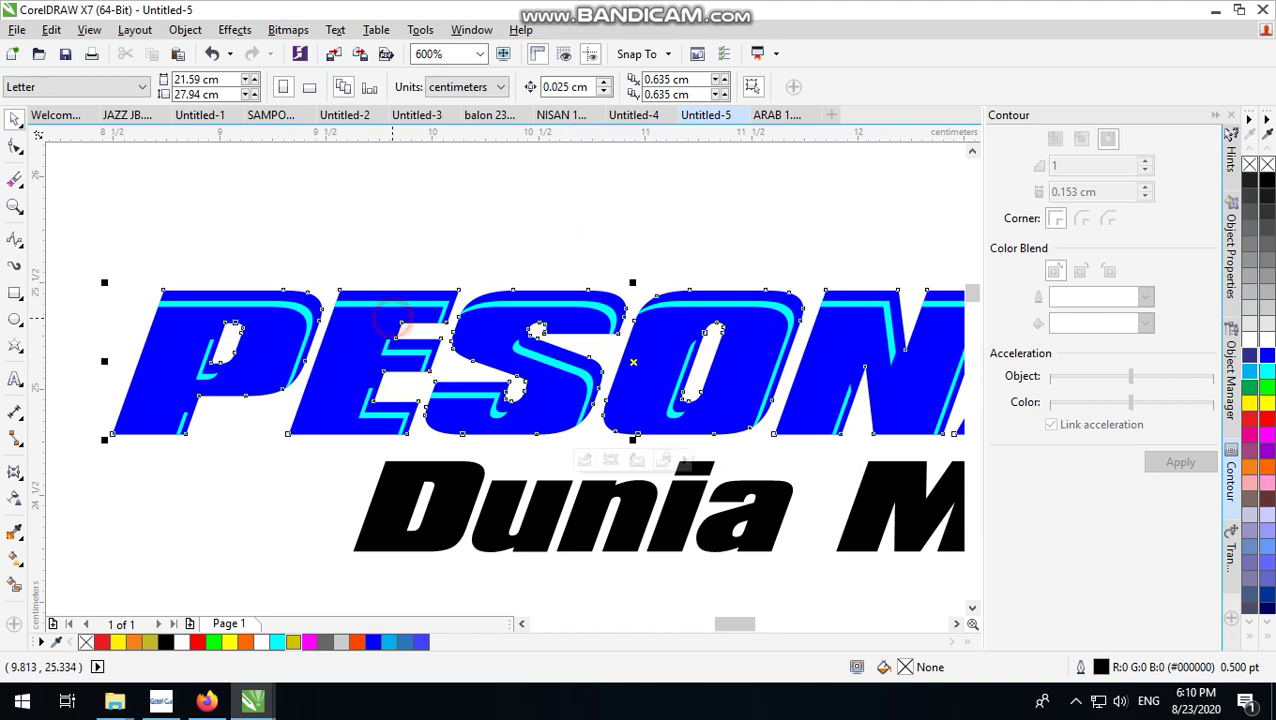
{"action": "scroll", "coordinate": [440, 375], "scroll_direction": "down", "scroll_amount": 1}
{"action": "left_click", "coordinate": [765, 446]}
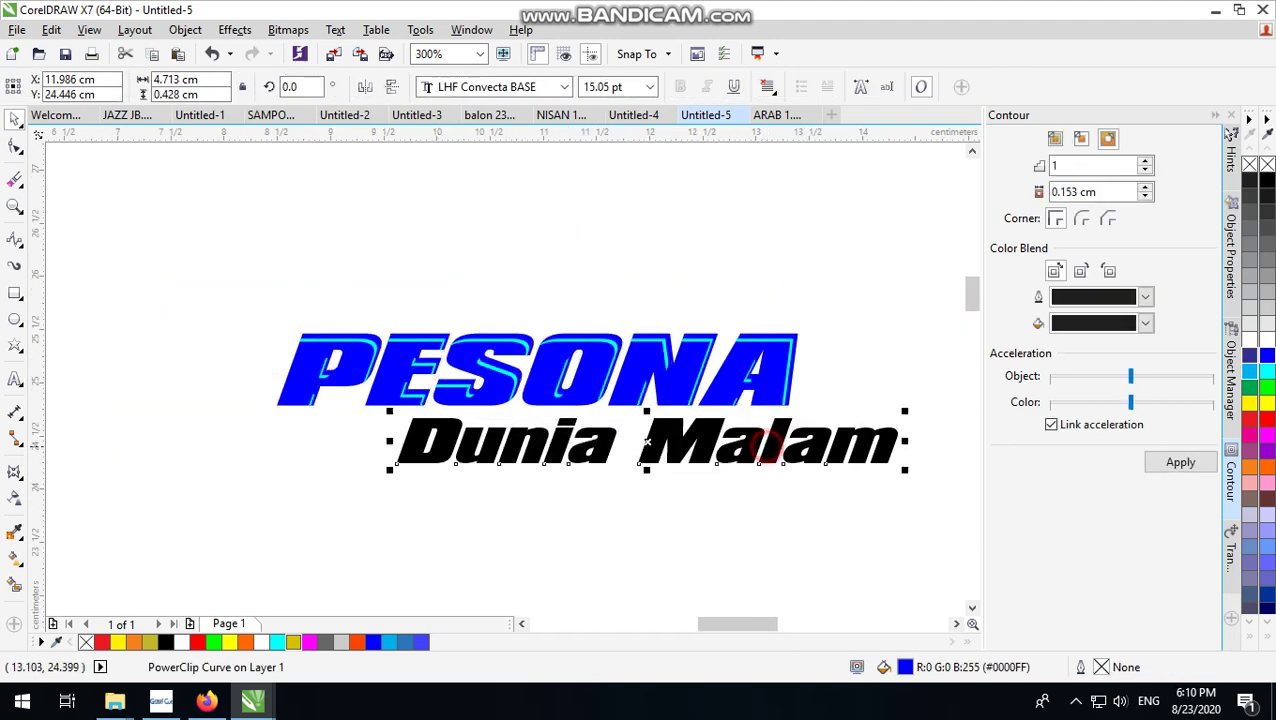
{"action": "scroll", "coordinate": [800, 410], "scroll_direction": "up", "scroll_amount": 1}
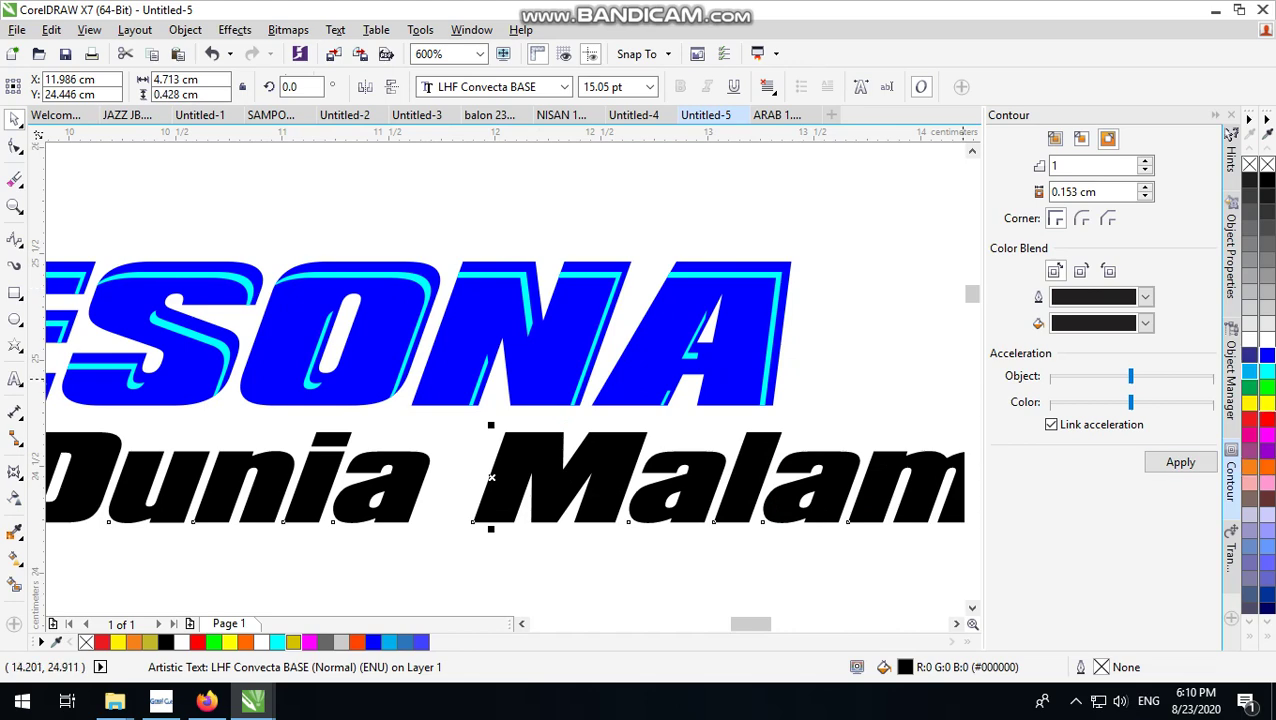
{"action": "left_click", "coordinate": [1267, 371]}
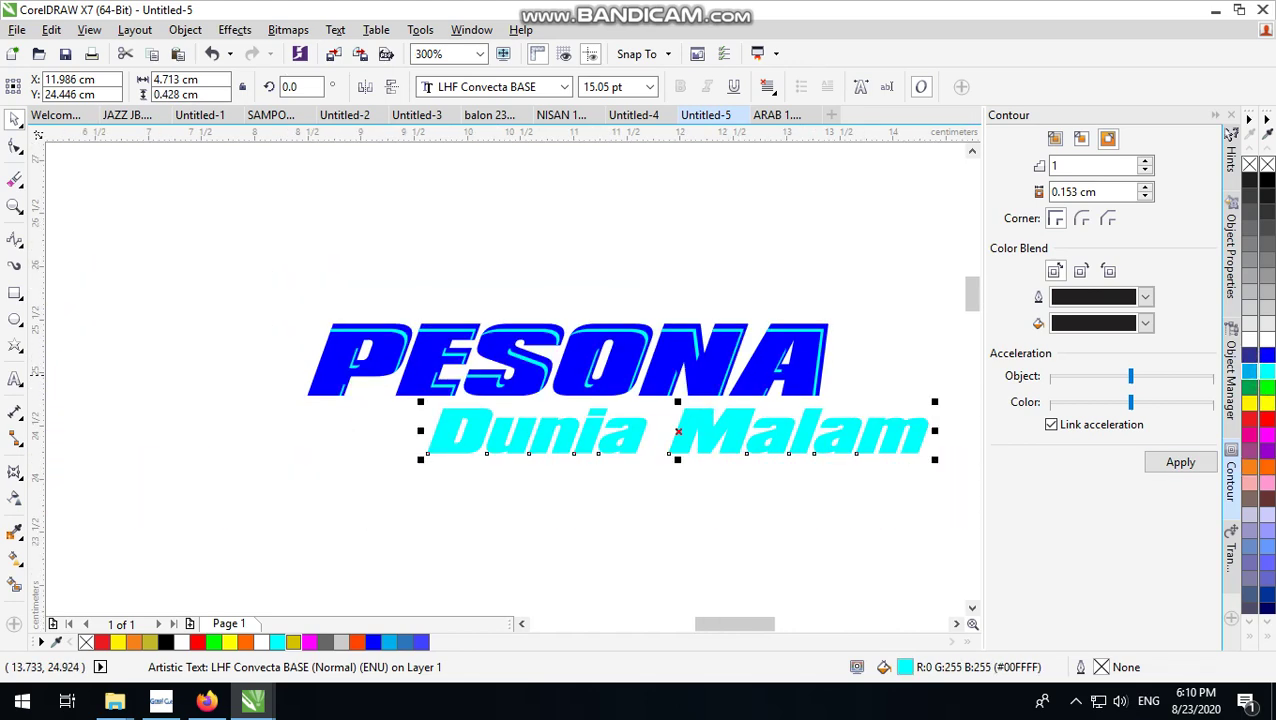
Step: Select the PESONA PowerClip and open its clipped contents for editing
{"action": "scroll", "coordinate": [816, 440], "scroll_direction": "down", "scroll_amount": 1}
{"action": "scroll", "coordinate": [817, 370], "scroll_direction": "up", "scroll_amount": 1}
{"action": "left_click", "coordinate": [836, 372]}
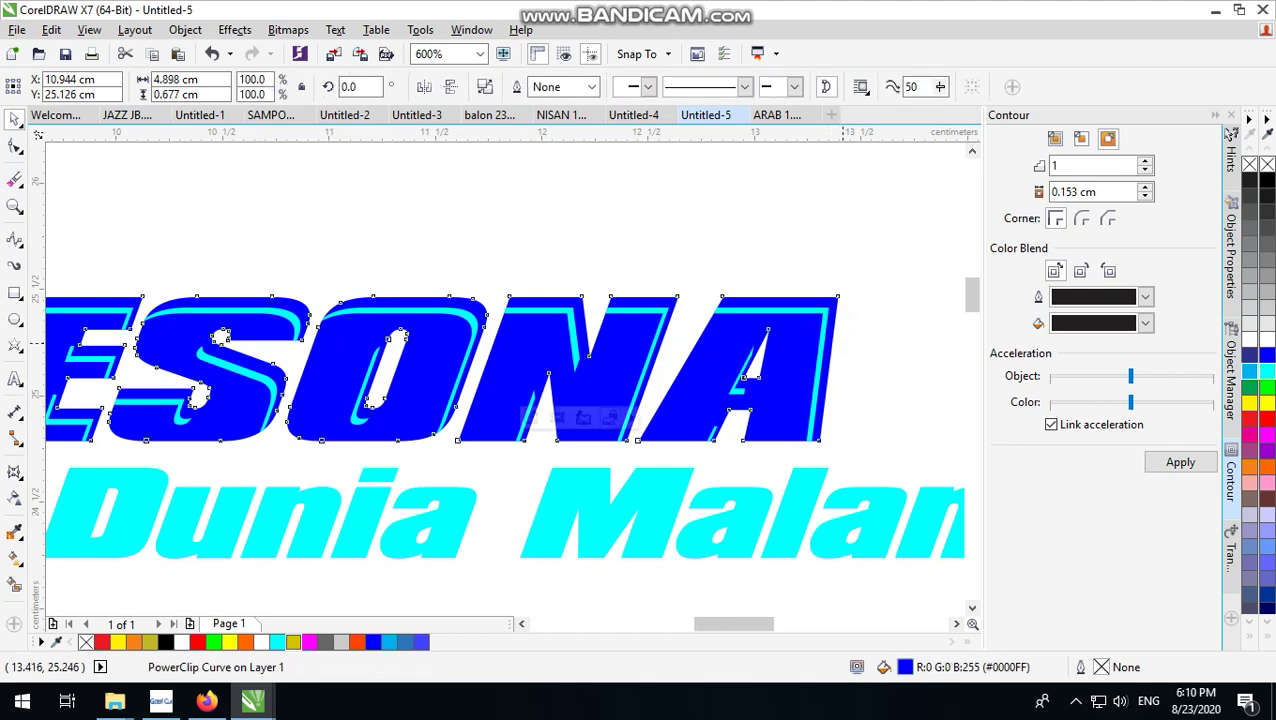
{"action": "scroll", "coordinate": [841, 370], "scroll_direction": "down", "scroll_amount": 1}
{"action": "scroll", "coordinate": [836, 356], "scroll_direction": "up", "scroll_amount": 1}
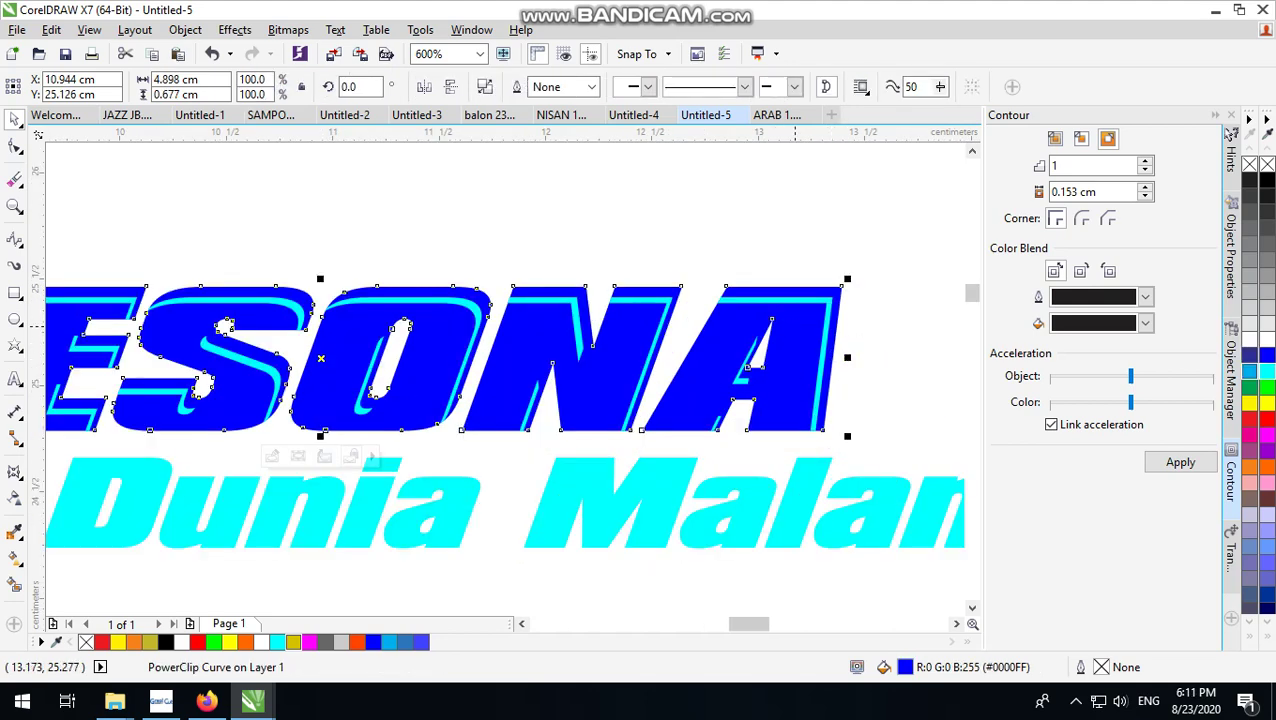
{"action": "double_click", "coordinate": [790, 322]}
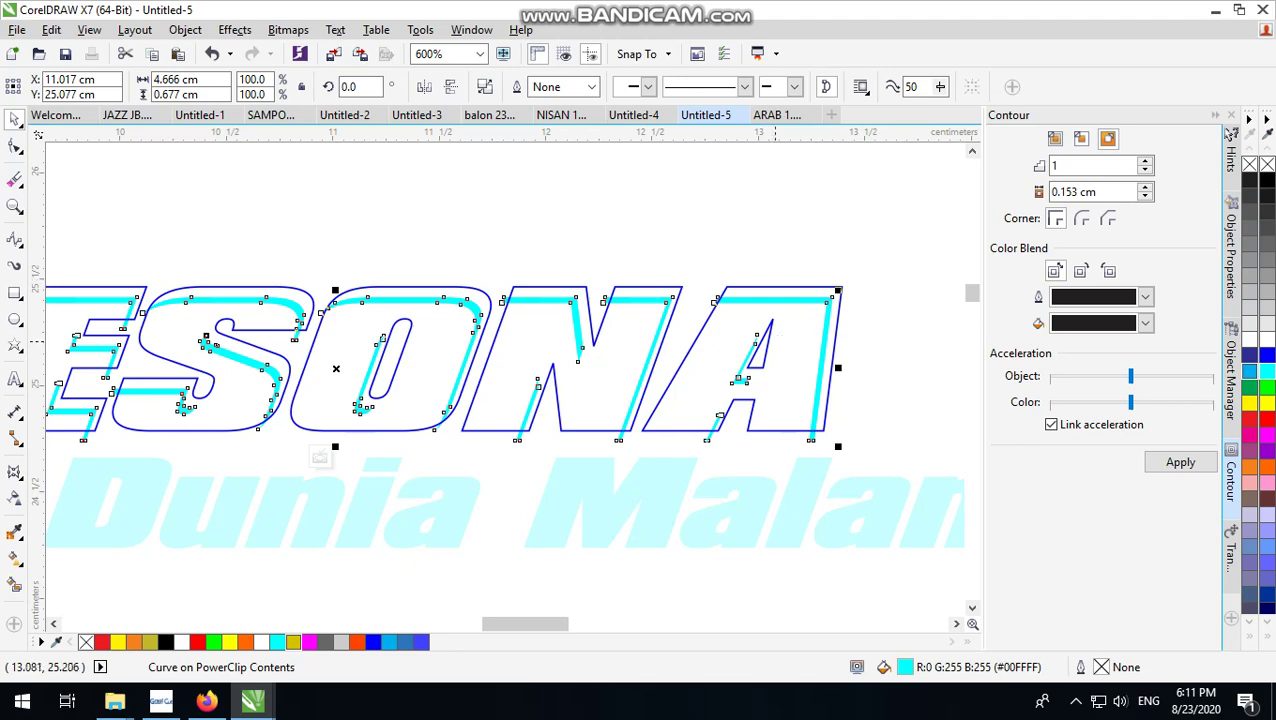
Step: Finish editing the clip contents and reselect the solid blue PESONA lettering
{"action": "scroll", "coordinate": [755, 335], "scroll_direction": "down", "scroll_amount": 2}
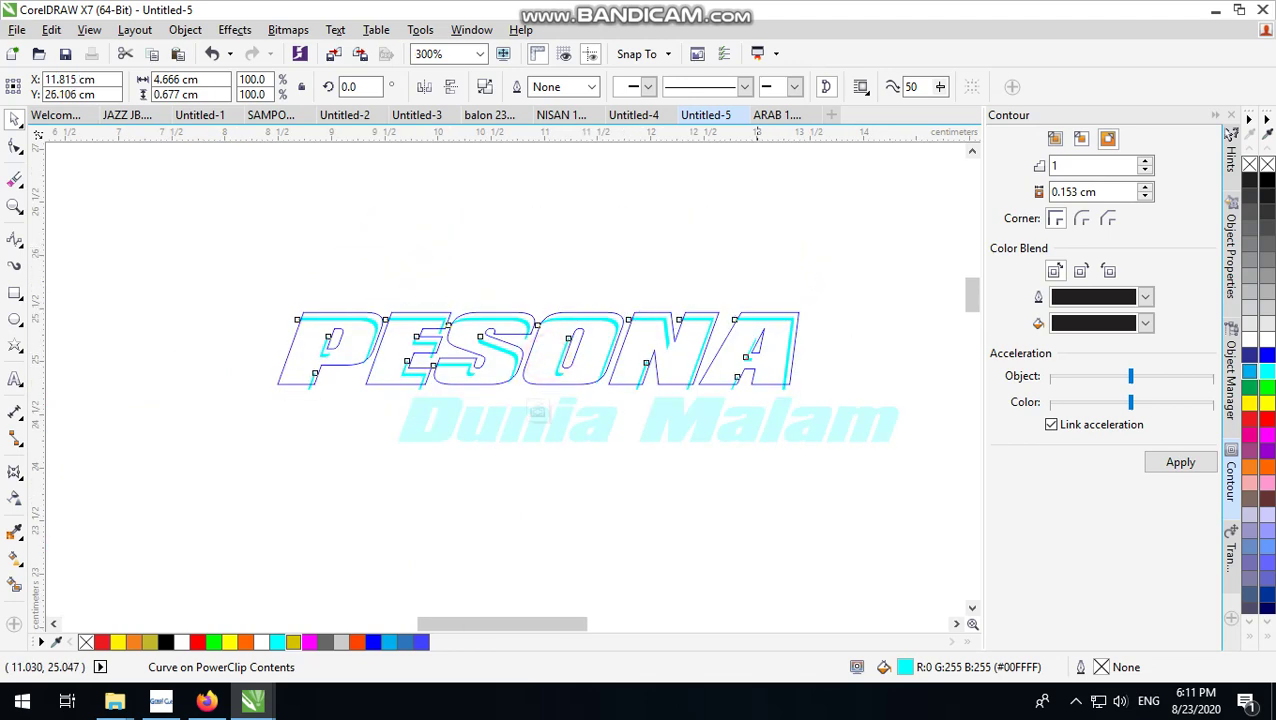
{"action": "scroll", "coordinate": [779, 345], "scroll_direction": "up", "scroll_amount": 2}
{"action": "left_click", "coordinate": [927, 319]}
{"action": "scroll", "coordinate": [900, 318], "scroll_direction": "down", "scroll_amount": 2}
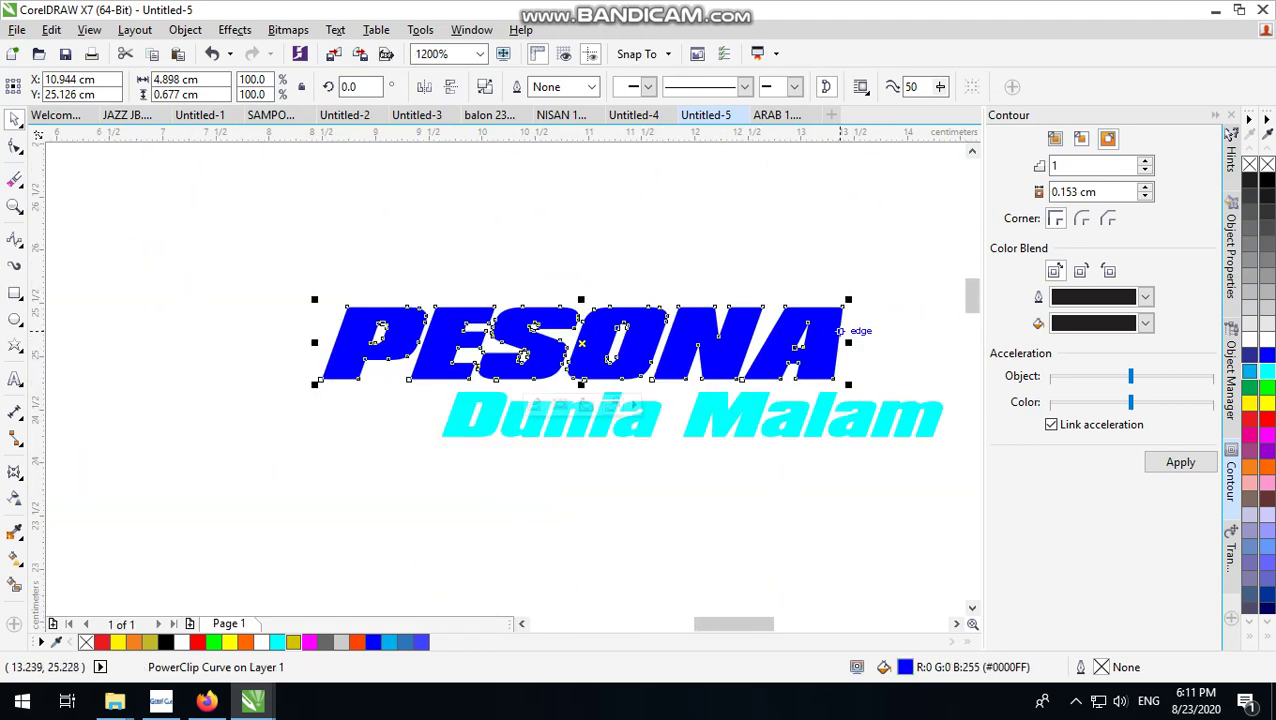
{"action": "left_click", "coordinate": [872, 316]}
{"action": "scroll", "coordinate": [838, 325], "scroll_direction": "up", "scroll_amount": 1}
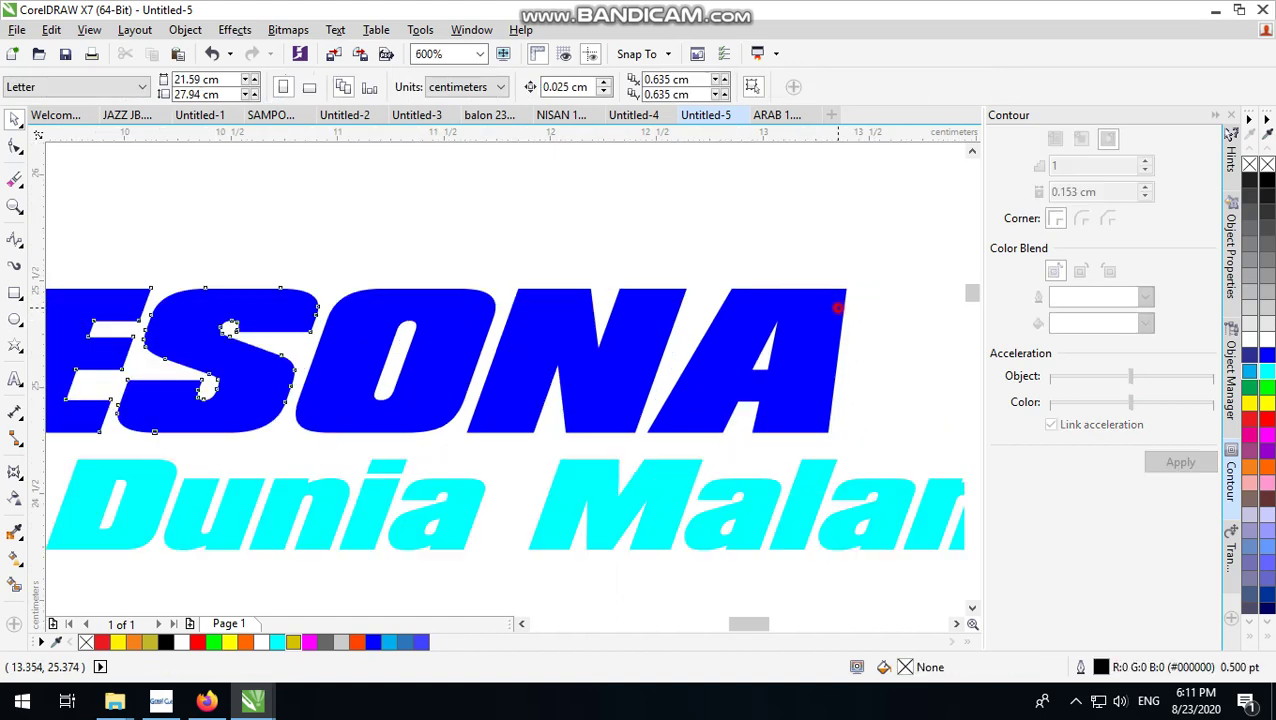
{"action": "left_click", "coordinate": [838, 308]}
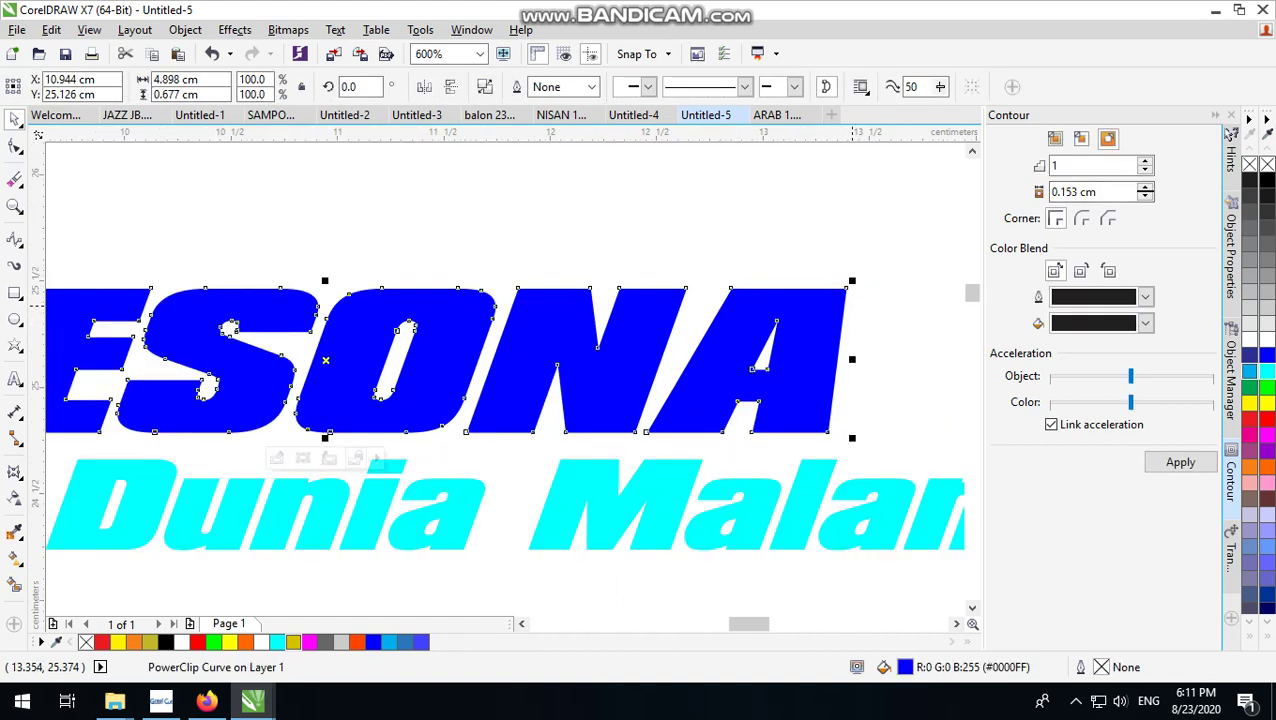
Step: Apply a 0.153 cm contour to PESONA, then enlarge PESONA and Dunia Malam together
{"action": "left_click", "coordinate": [1180, 466]}
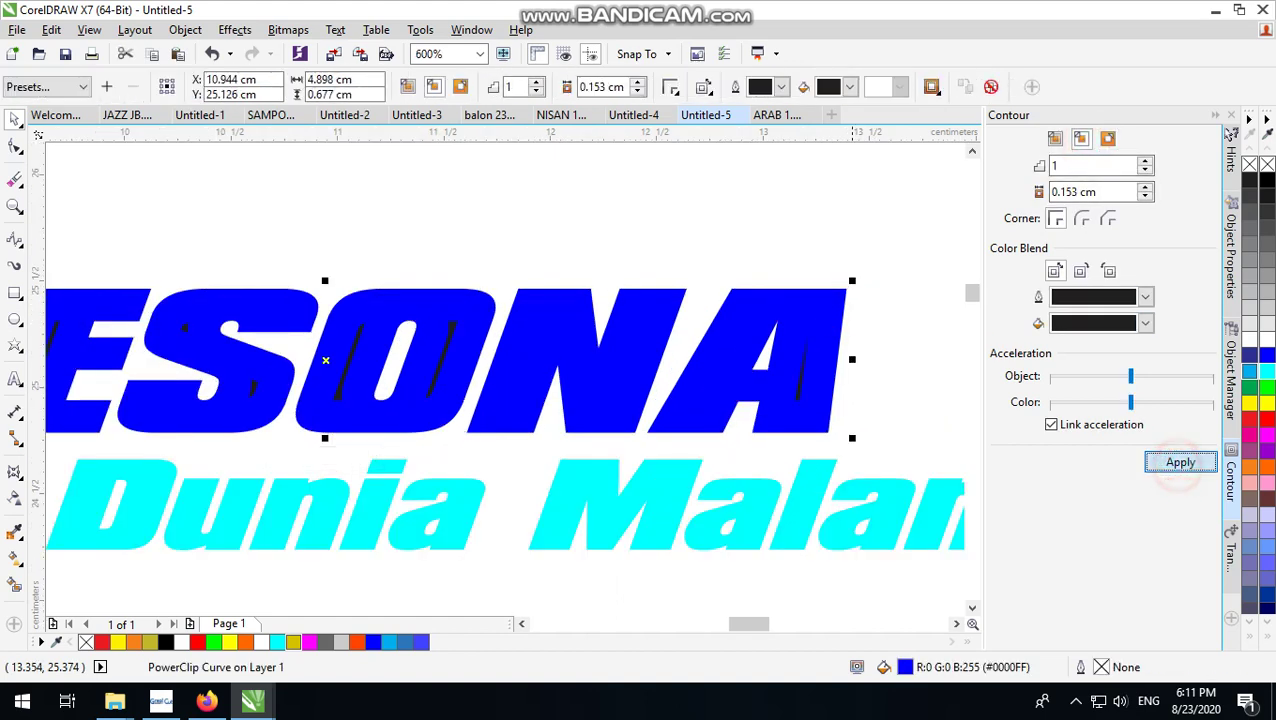
{"action": "scroll", "coordinate": [824, 373], "scroll_direction": "down", "scroll_amount": 1}
{"action": "scroll", "coordinate": [824, 373], "scroll_direction": "down", "scroll_amount": 1}
{"action": "left_click_drag", "start_coordinate": [933, 317], "coordinate": [487, 468]}
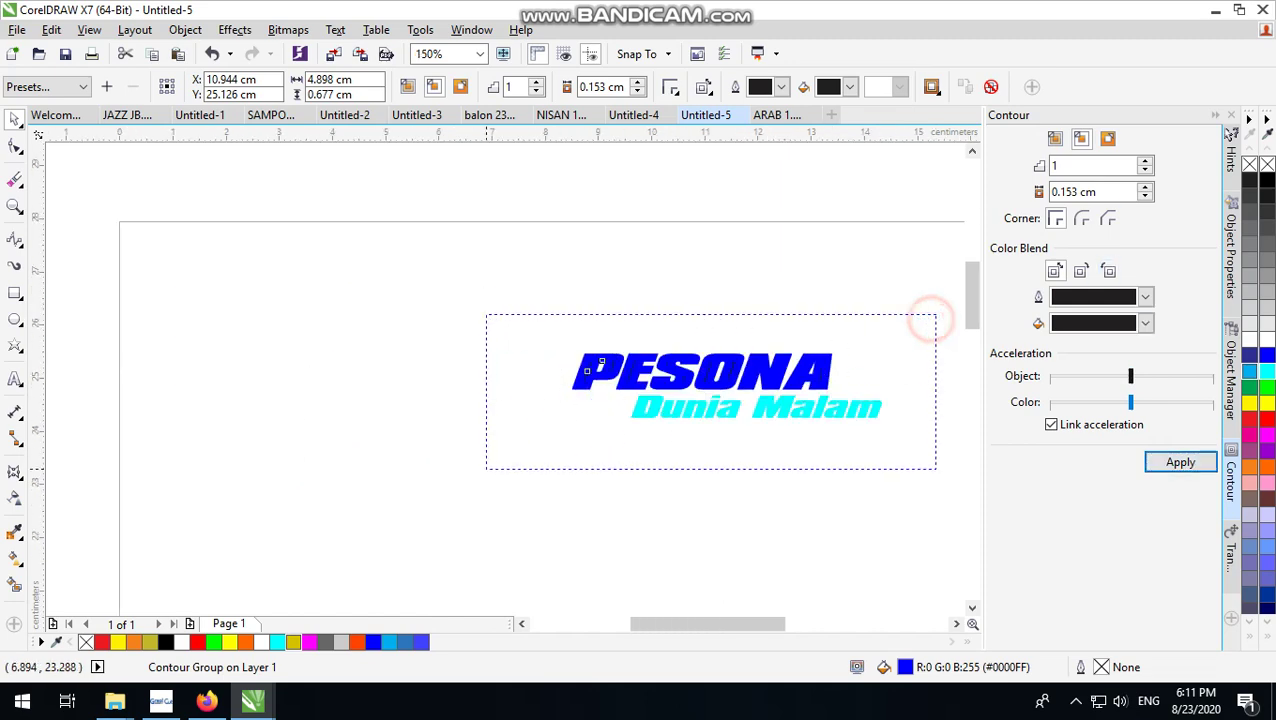
{"action": "scroll", "coordinate": [490, 450], "scroll_direction": "down", "scroll_amount": 1}
{"action": "left_click_drag", "start_coordinate": [698, 390], "coordinate": [818, 338]}
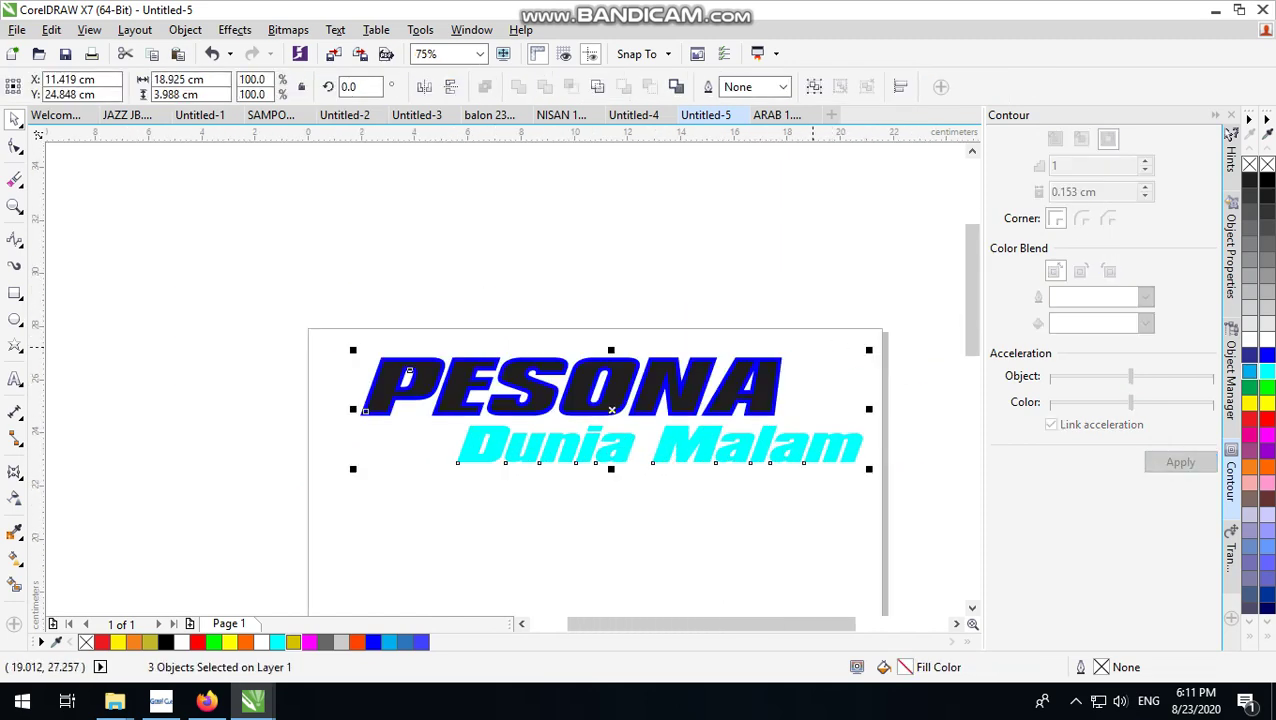
{"action": "scroll", "coordinate": [817, 360], "scroll_direction": "up", "scroll_amount": 1}
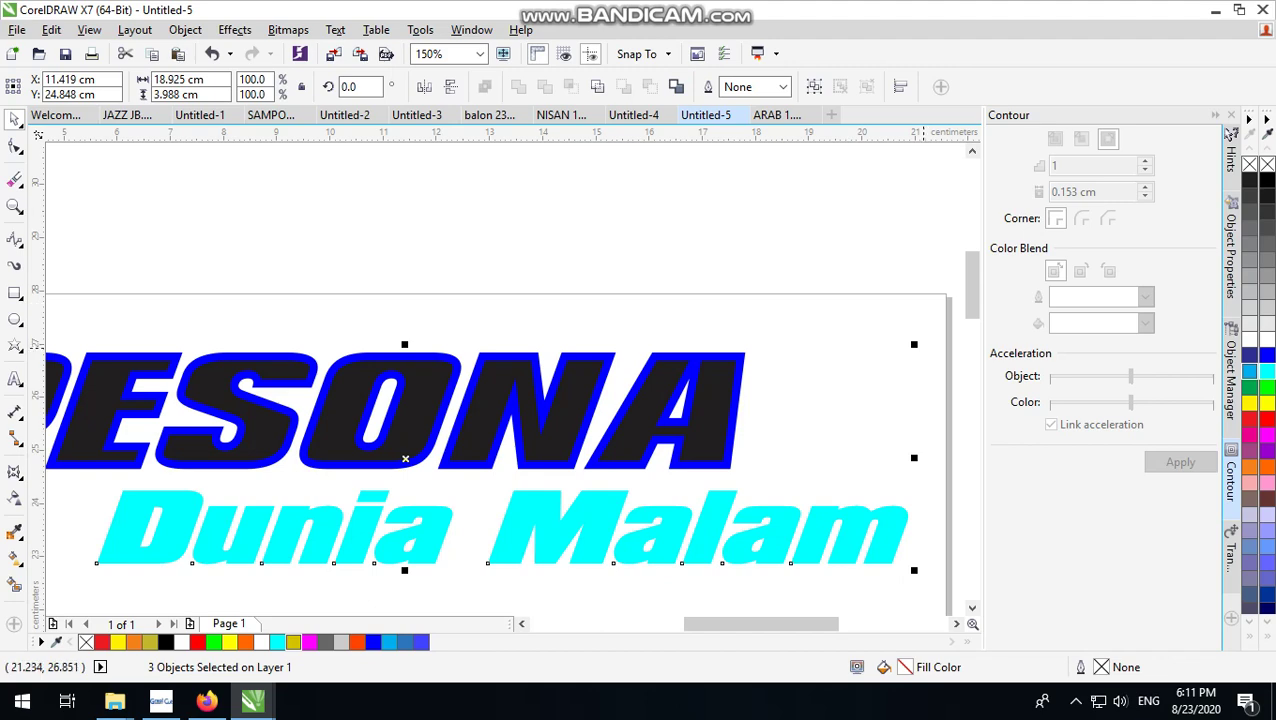
Step: Change the PESONA contour outline colour from blue to grey
{"action": "left_click", "coordinate": [826, 276]}
{"action": "scroll", "coordinate": [758, 355], "scroll_direction": "up", "scroll_amount": 1}
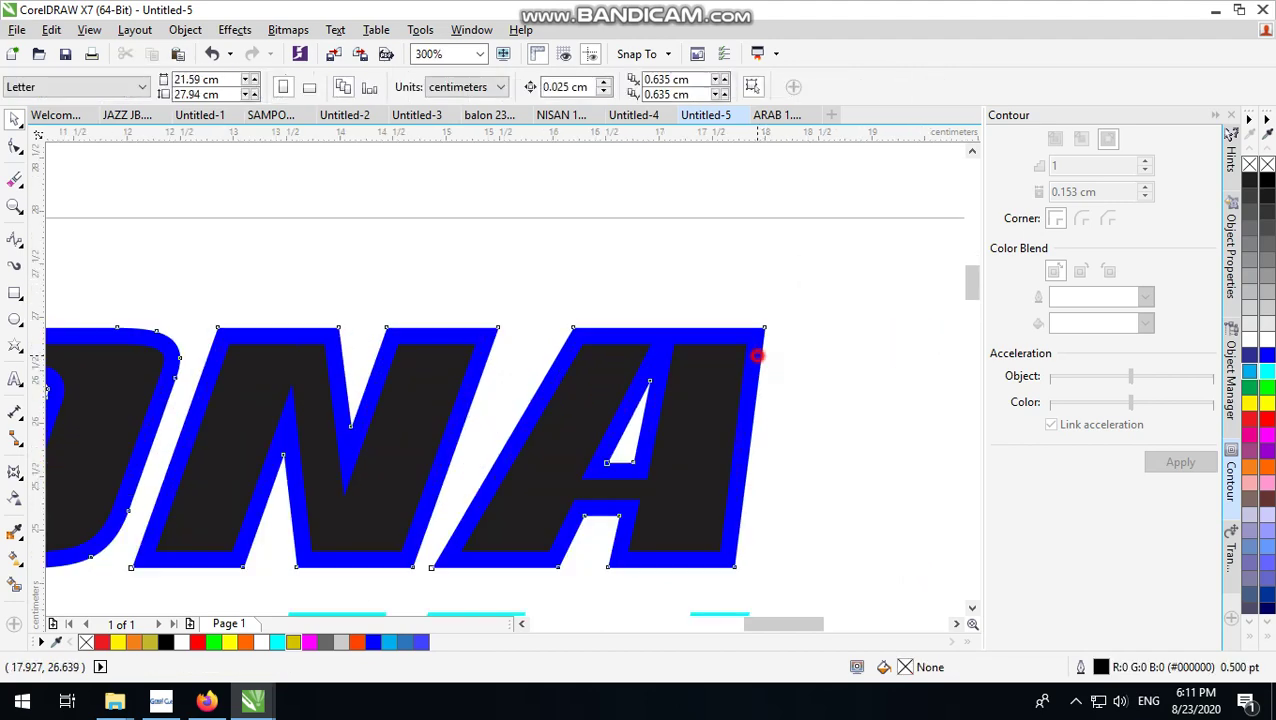
{"action": "left_click", "coordinate": [758, 355]}
{"action": "left_click", "coordinate": [1267, 243]}
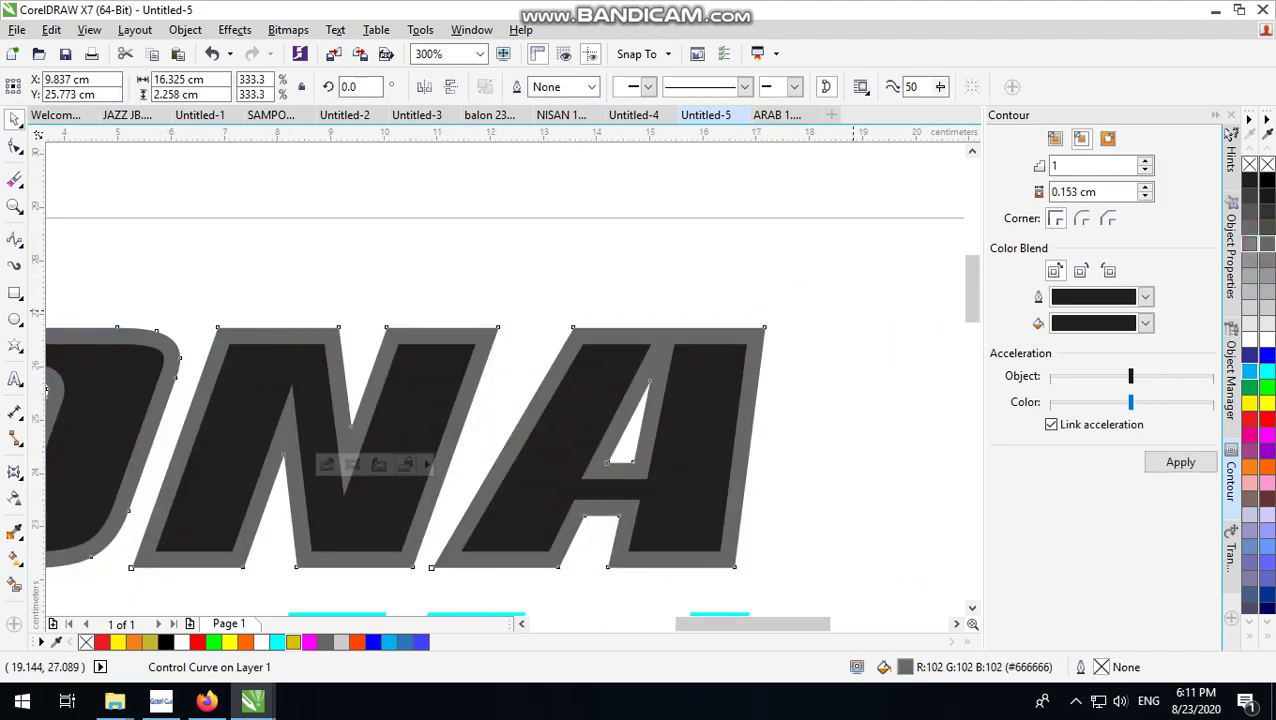
{"action": "scroll", "coordinate": [840, 360], "scroll_direction": "down", "scroll_amount": 2}
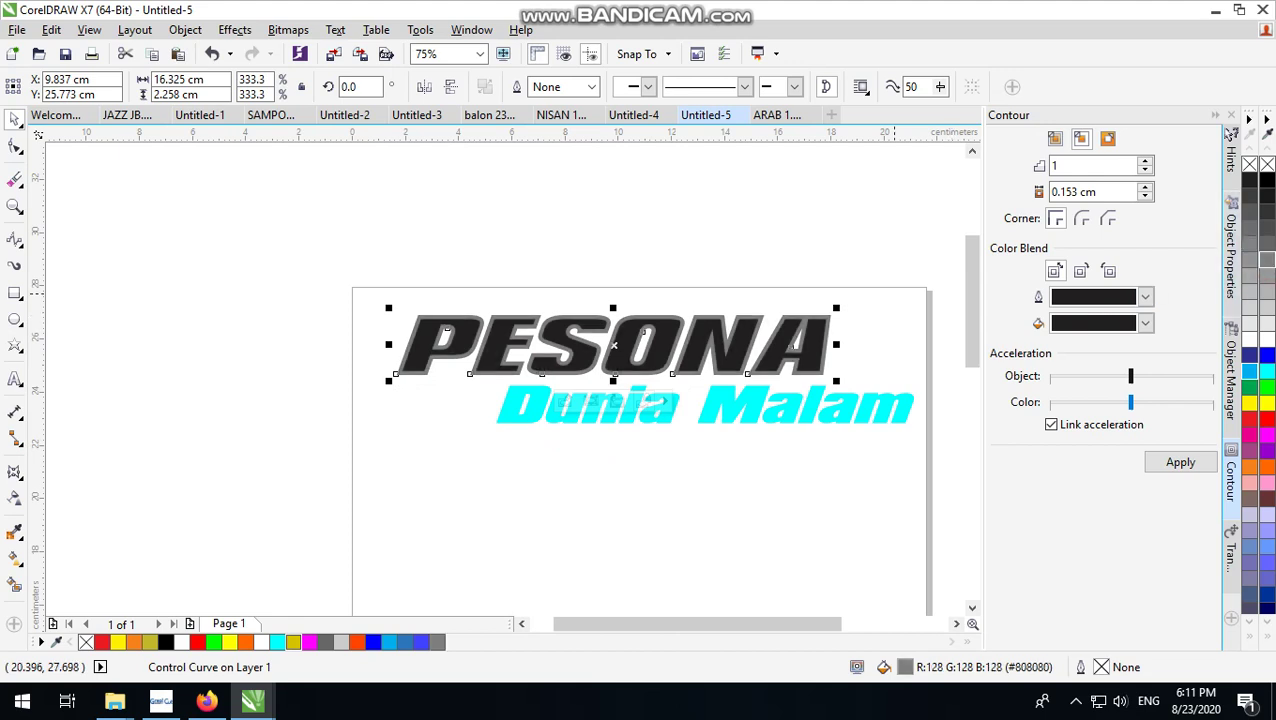
{"action": "left_click", "coordinate": [892, 292]}
{"action": "scroll", "coordinate": [893, 292], "scroll_direction": "up", "scroll_amount": 1}
{"action": "left_click", "coordinate": [805, 345]}
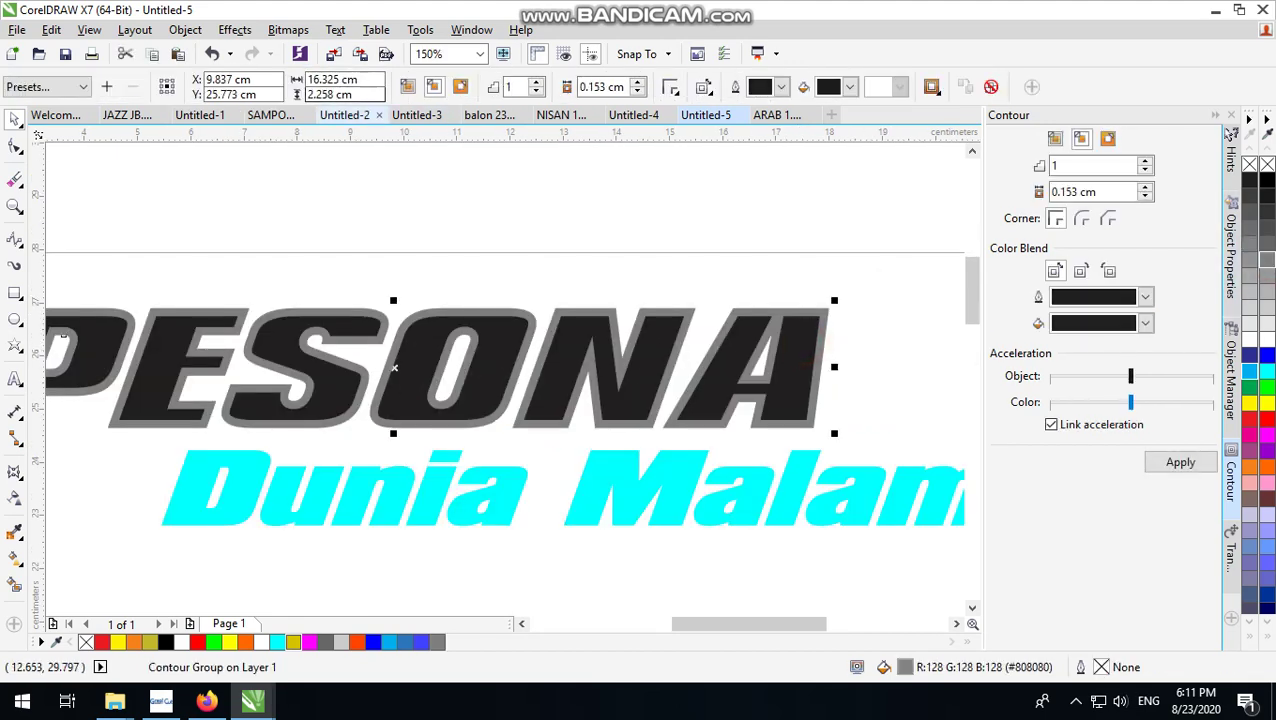
Step: Set the PESONA contour offset to 0.103 cm
{"action": "left_click", "coordinate": [894, 311]}
{"action": "scroll", "coordinate": [818, 330], "scroll_direction": "up", "scroll_amount": 1}
{"action": "left_click", "coordinate": [818, 330]}
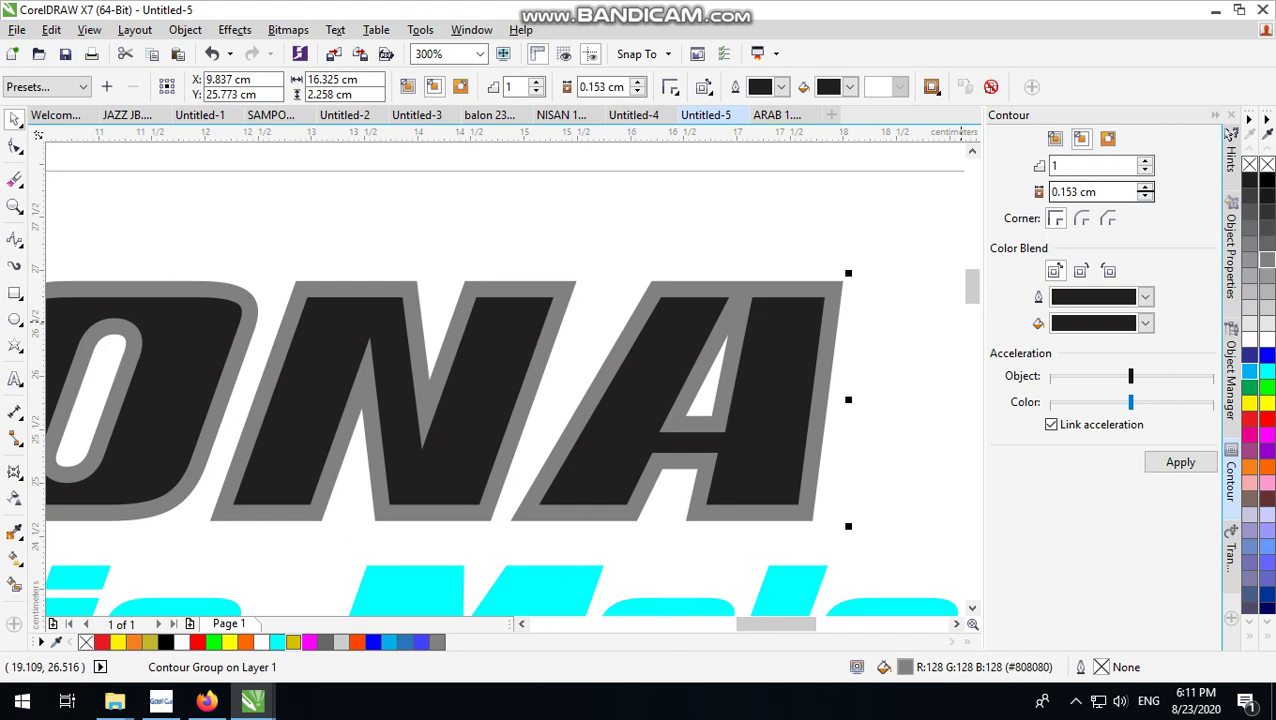
{"action": "left_click", "coordinate": [1068, 191]}
{"action": "left_click_drag", "start_coordinate": [1065, 191], "coordinate": [1071, 191]}
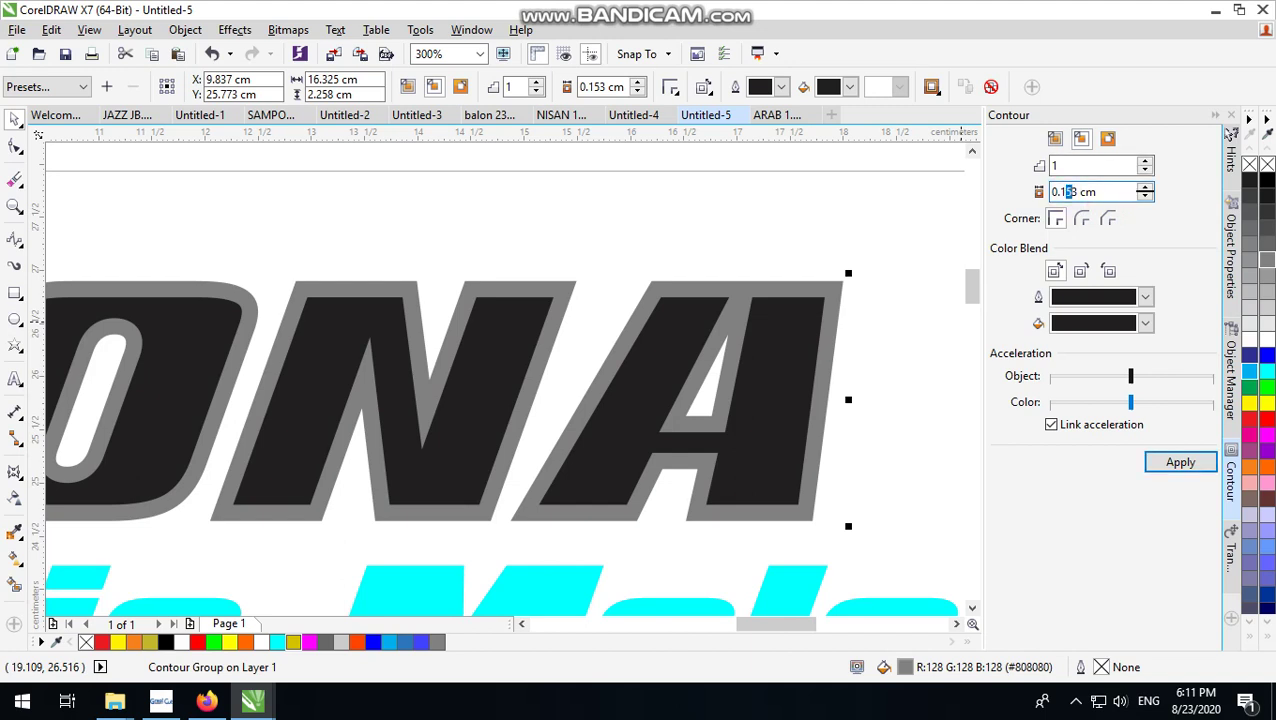
{"action": "type", "text": "0"}
{"action": "key", "text": "Return"}
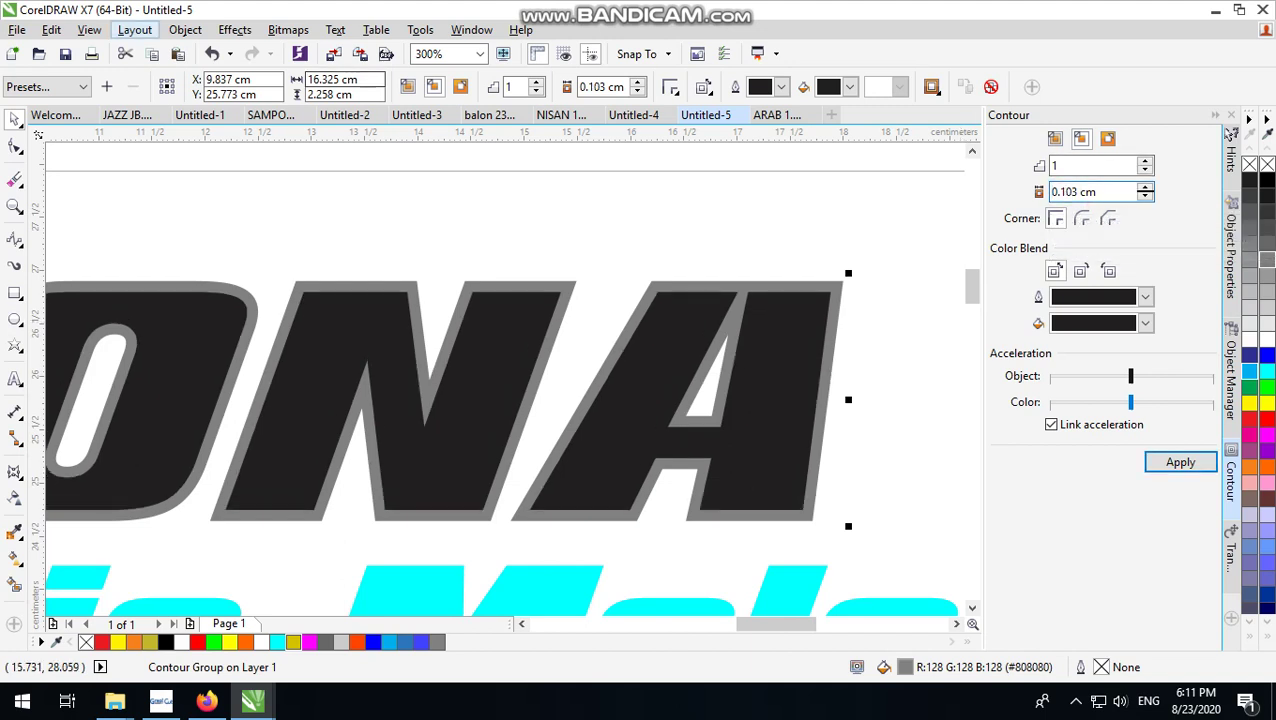
Step: Break the PESONA contour group apart into separate shapes
{"action": "left_click", "coordinate": [185, 29]}
{"action": "left_click", "coordinate": [245, 307]}
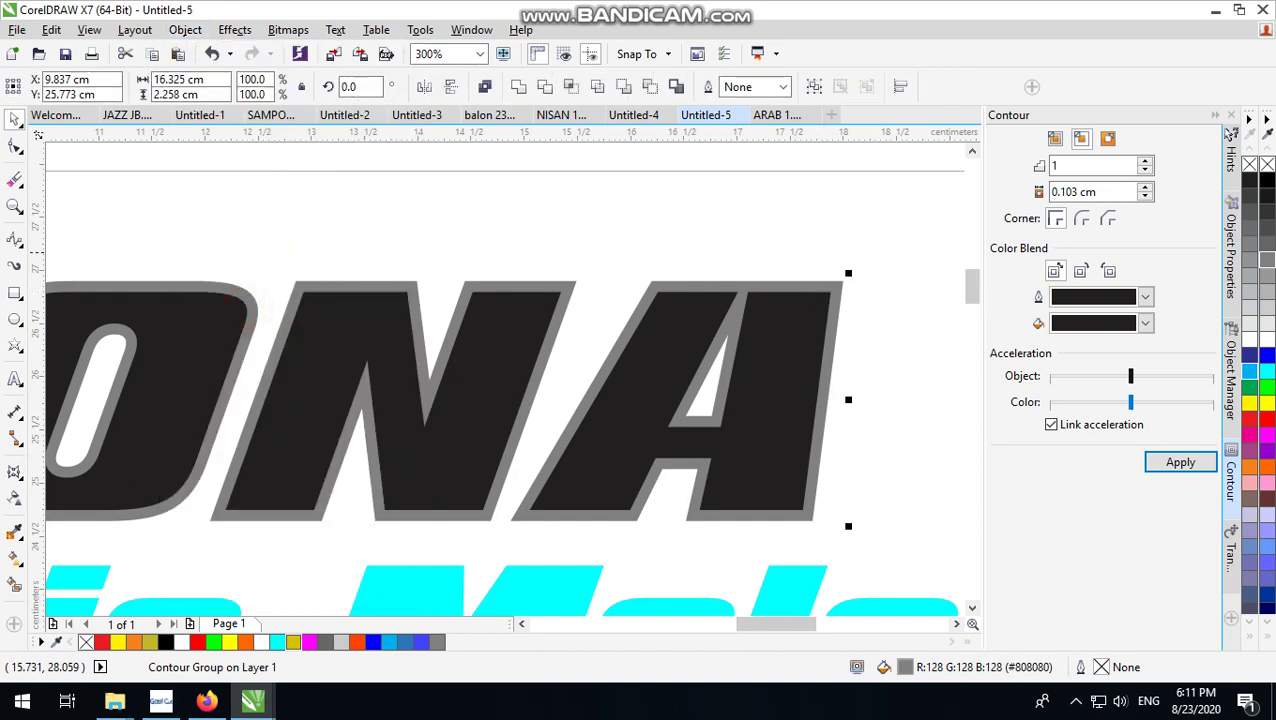
{"action": "scroll", "coordinate": [820, 300], "scroll_direction": "up", "scroll_amount": 3}
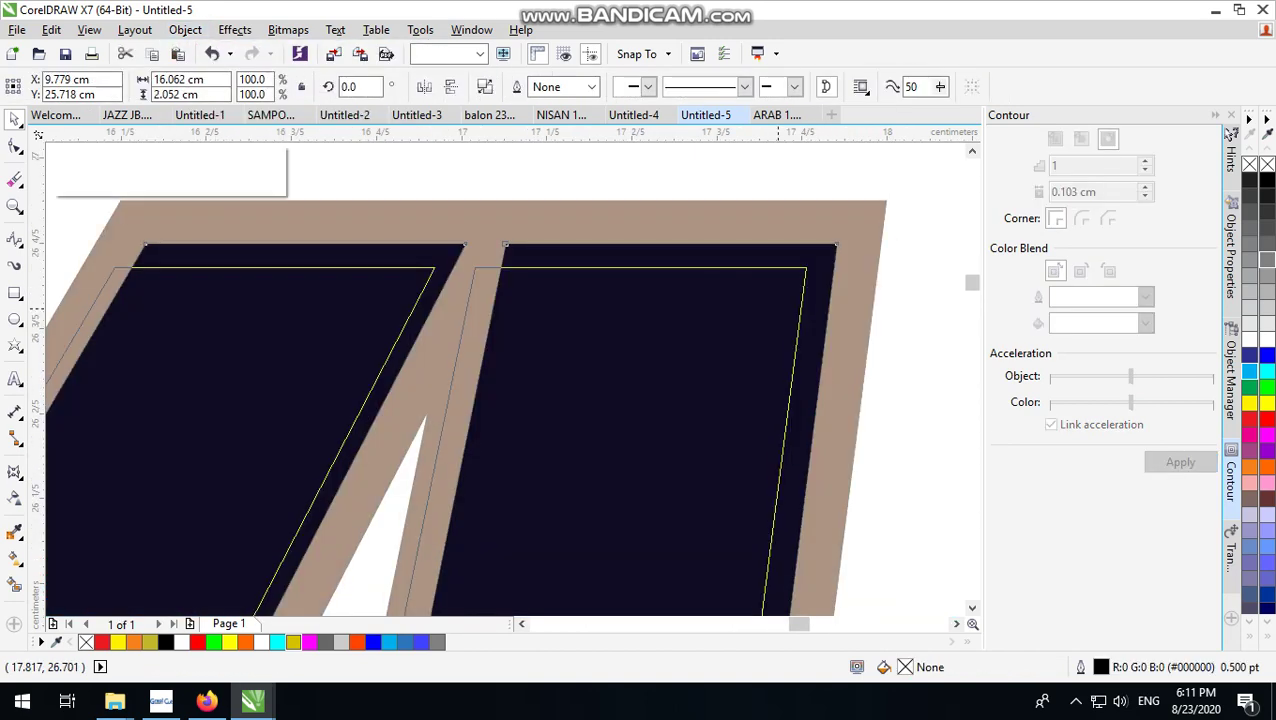
Step: Nudge the black inner shape up-left and bring the grey contour shape to the front
{"action": "left_click_drag", "start_coordinate": [808, 287], "coordinate": [800, 270]}
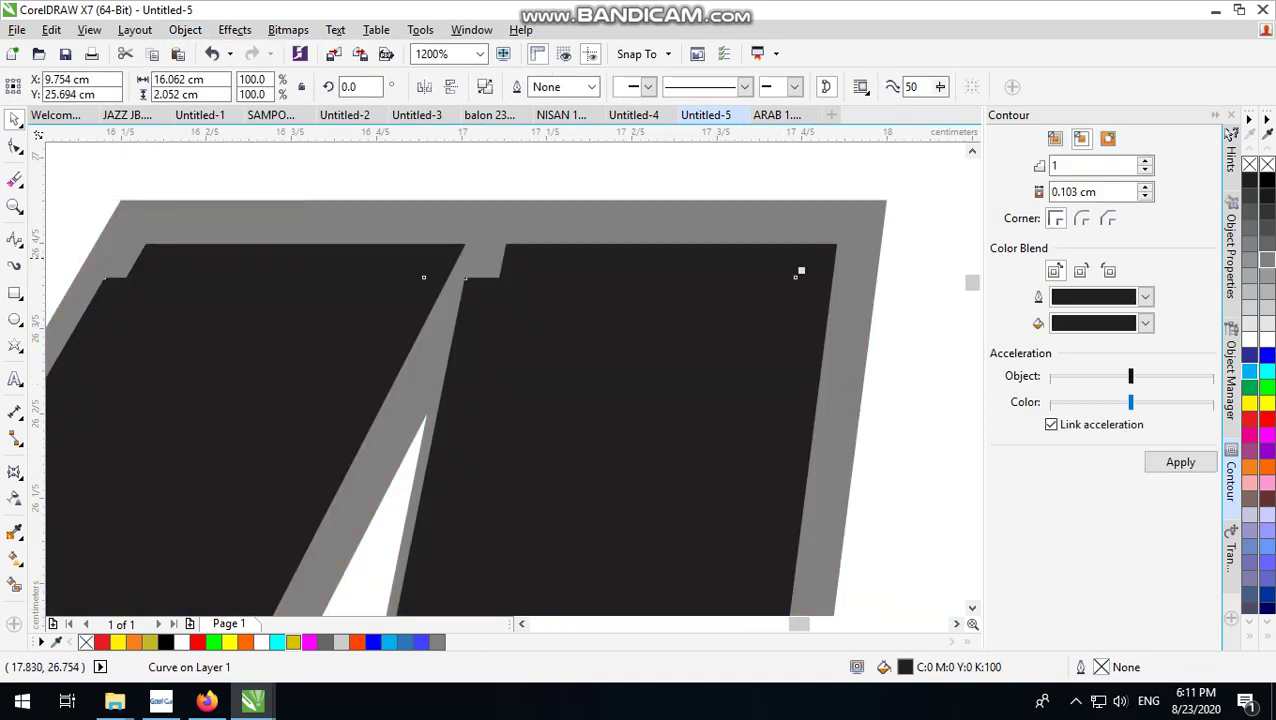
{"action": "scroll", "coordinate": [800, 270], "scroll_direction": "down", "scroll_amount": 3}
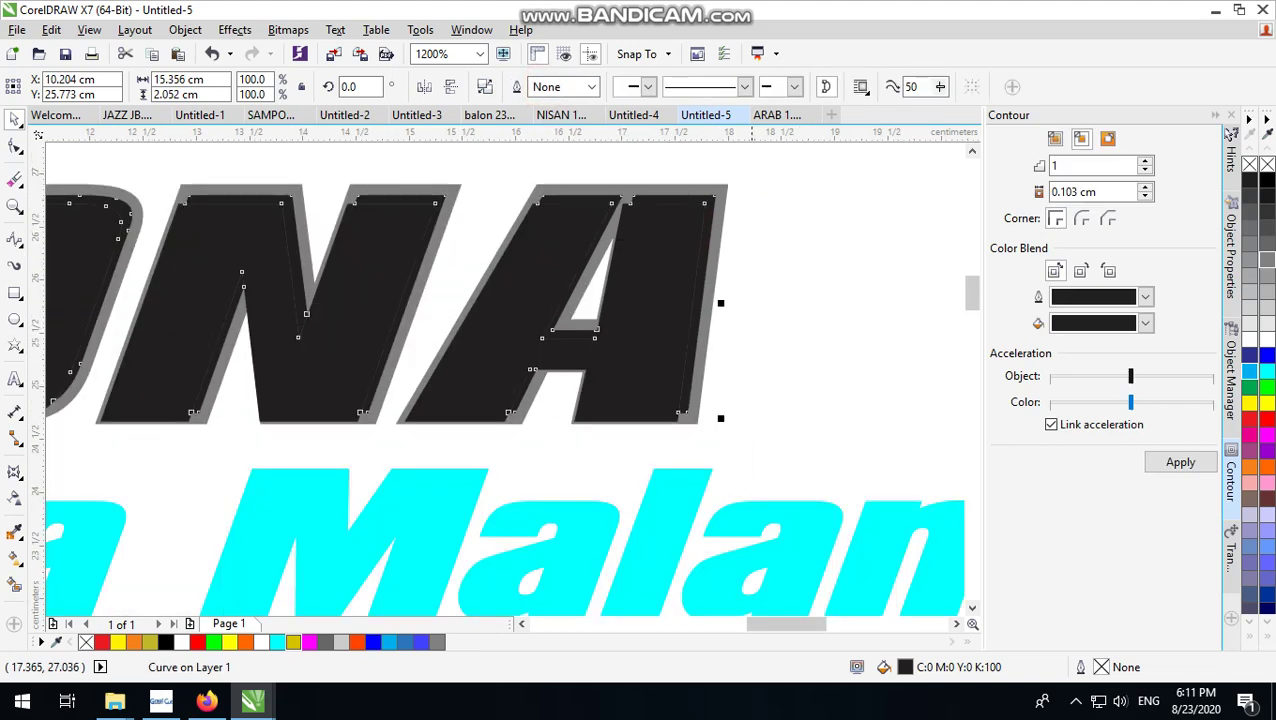
{"action": "left_click", "coordinate": [763, 197]}
{"action": "left_click", "coordinate": [555, 222]}
{"action": "key", "text": "shift+Page_Up"}
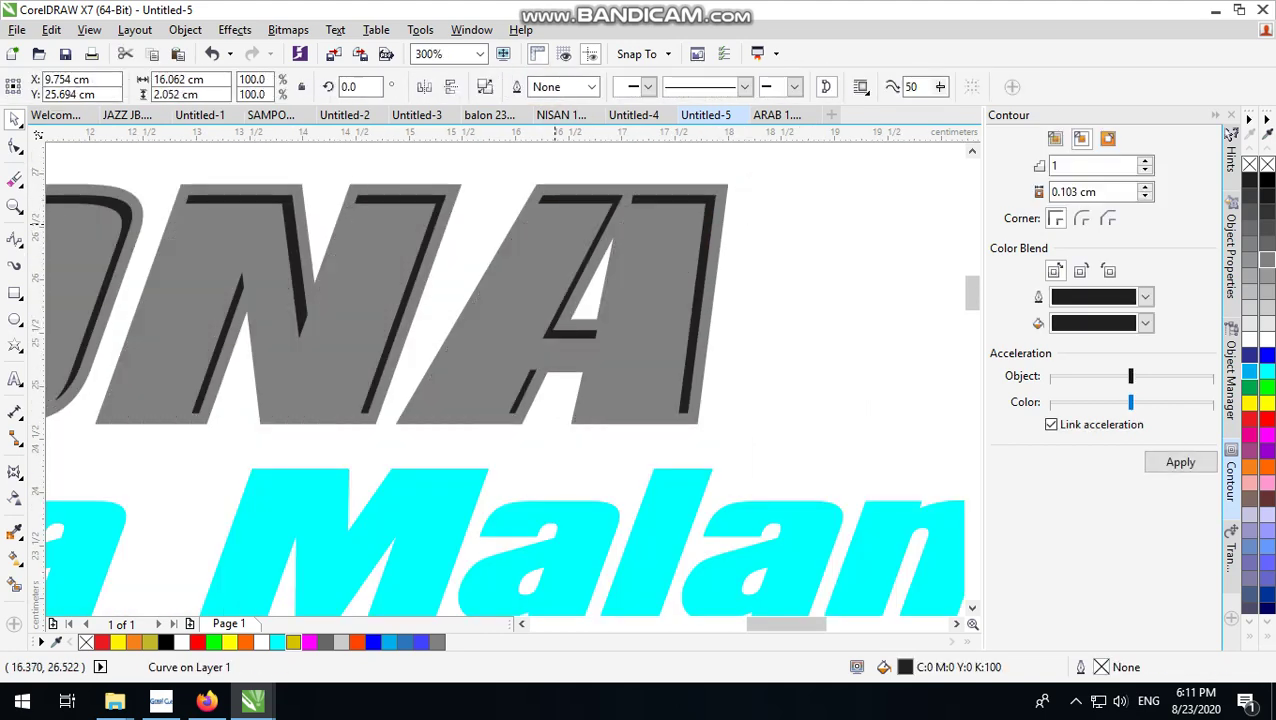
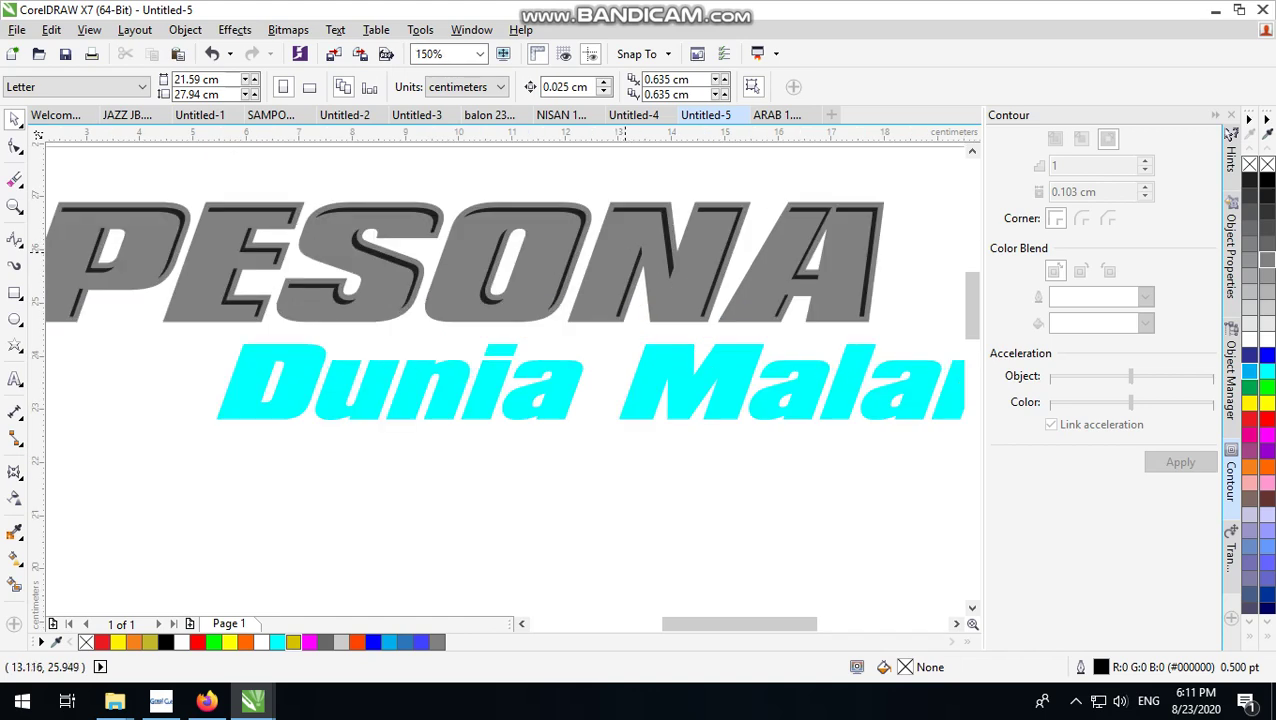
Step: Fill the inner PESONA shape with 60% black (#666666), then deselect it
{"action": "left_click", "coordinate": [737, 215]}
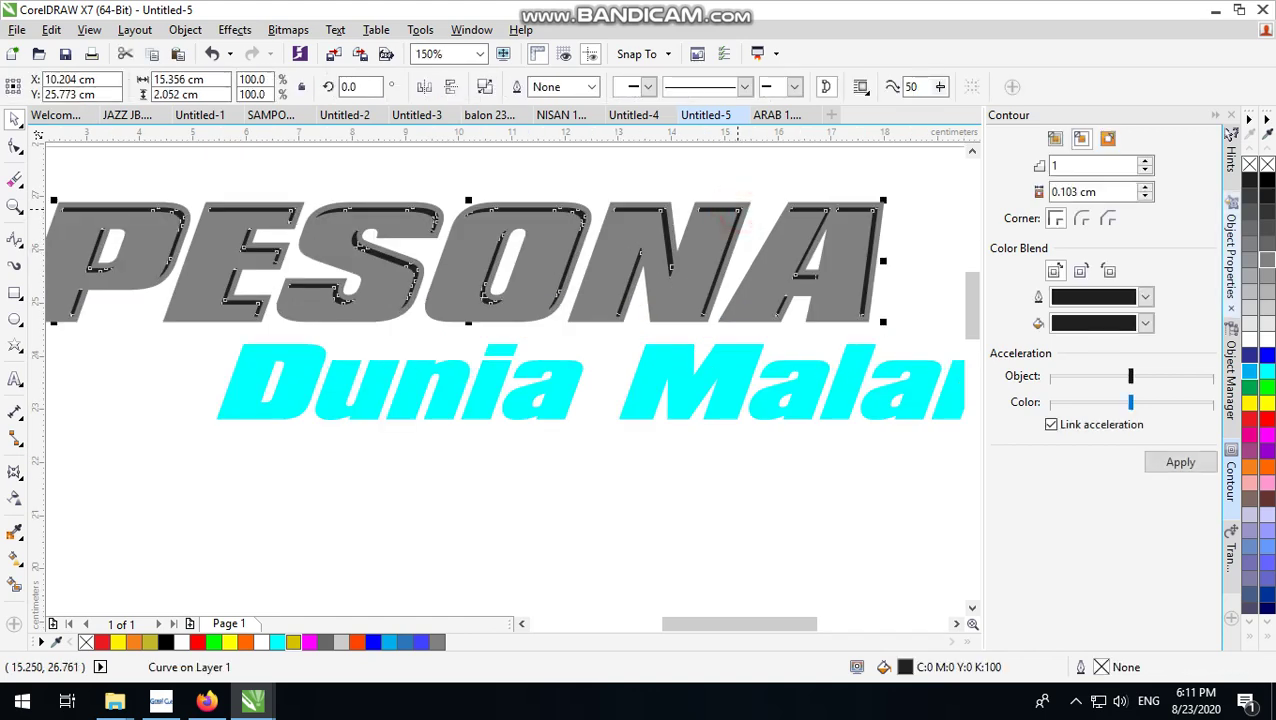
{"action": "left_click", "coordinate": [1267, 291]}
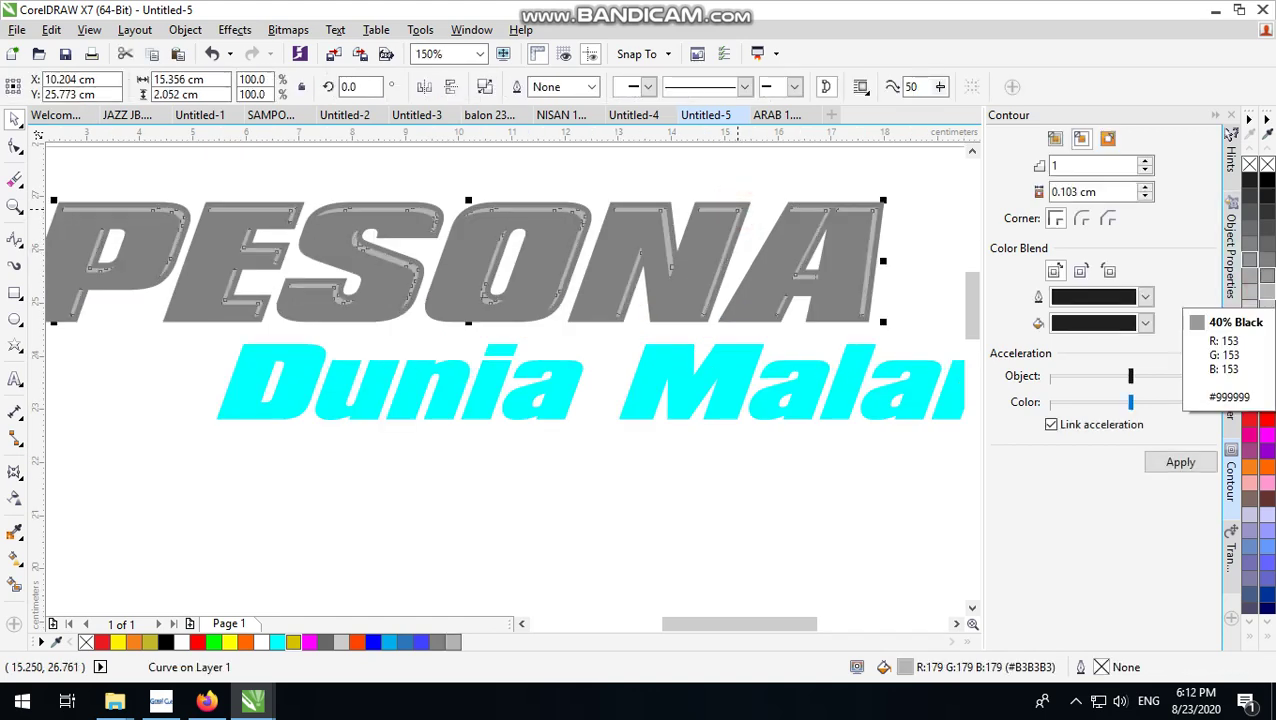
{"action": "left_click", "coordinate": [1266, 197]}
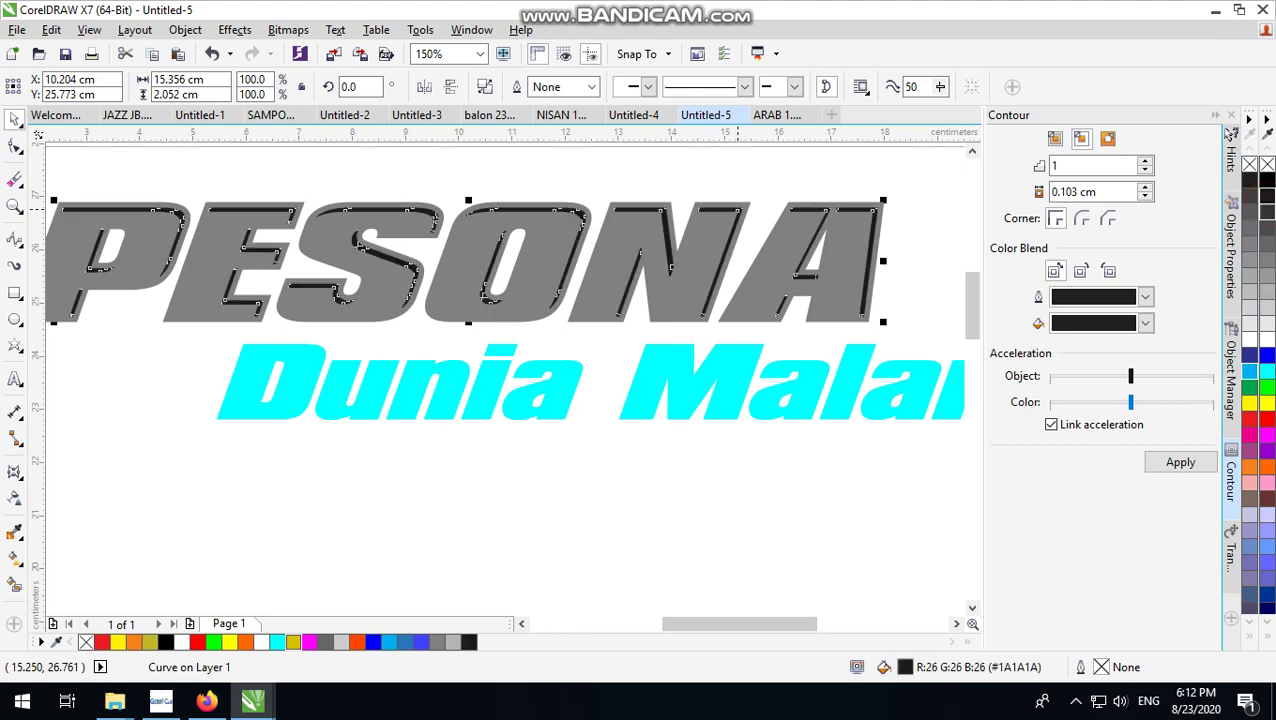
{"action": "left_click", "coordinate": [1265, 245]}
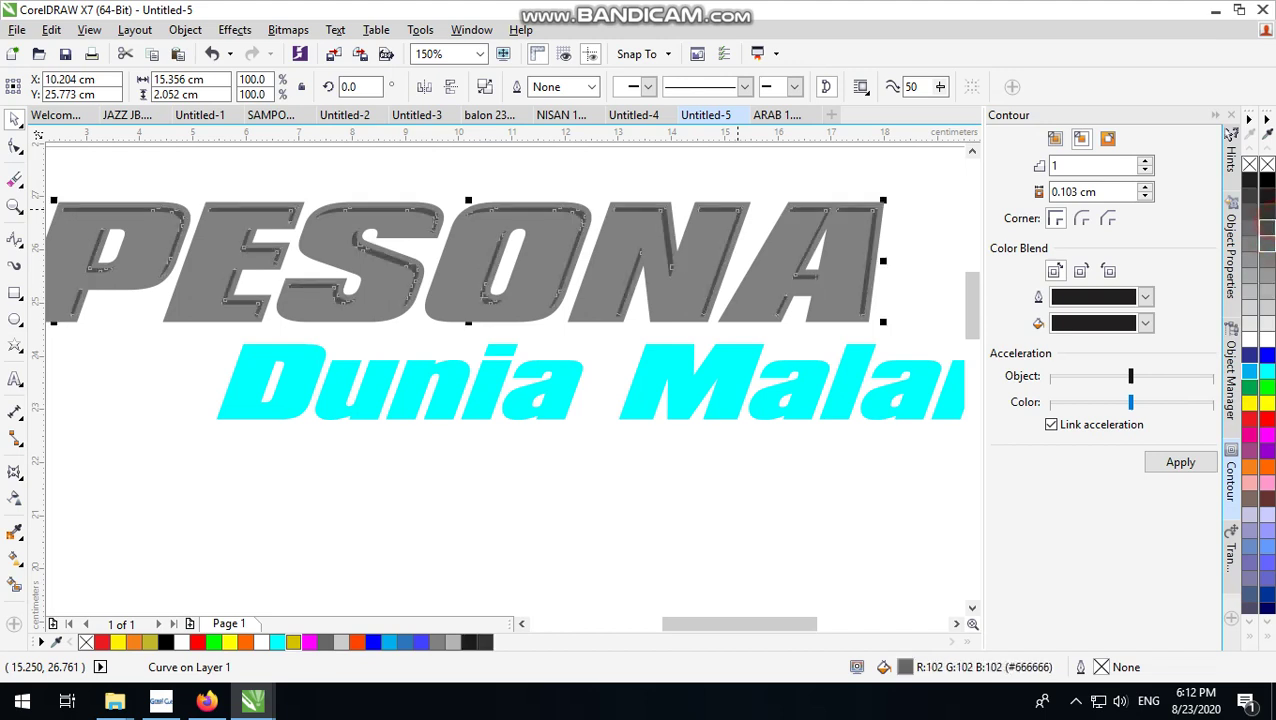
{"action": "left_click", "coordinate": [917, 222]}
{"action": "key", "text": "F3"}
{"action": "scroll", "coordinate": [600, 381], "scroll_direction": "up", "scroll_amount": 1}
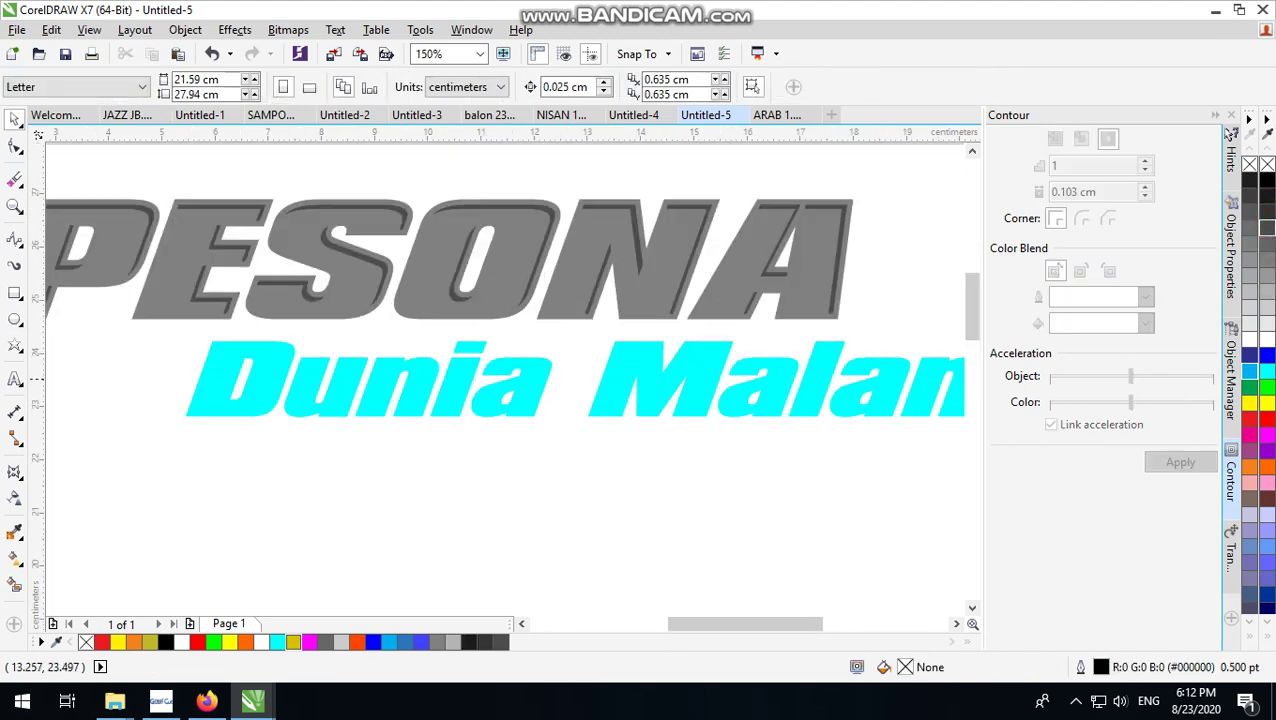
{"action": "scroll", "coordinate": [689, 380], "scroll_direction": "down", "scroll_amount": 1}
{"action": "scroll", "coordinate": [763, 373], "scroll_direction": "up", "scroll_amount": 1}
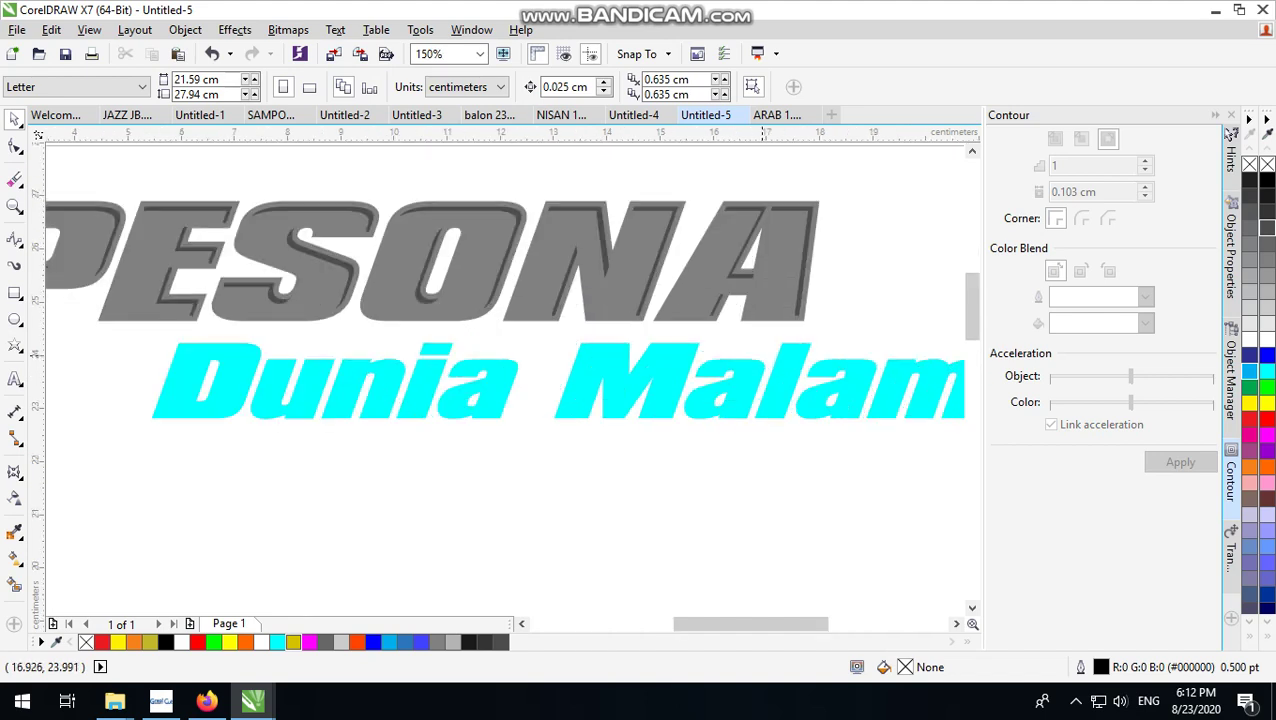
Step: Make the Dunia Malam letters white
{"action": "left_click", "coordinate": [769, 388]}
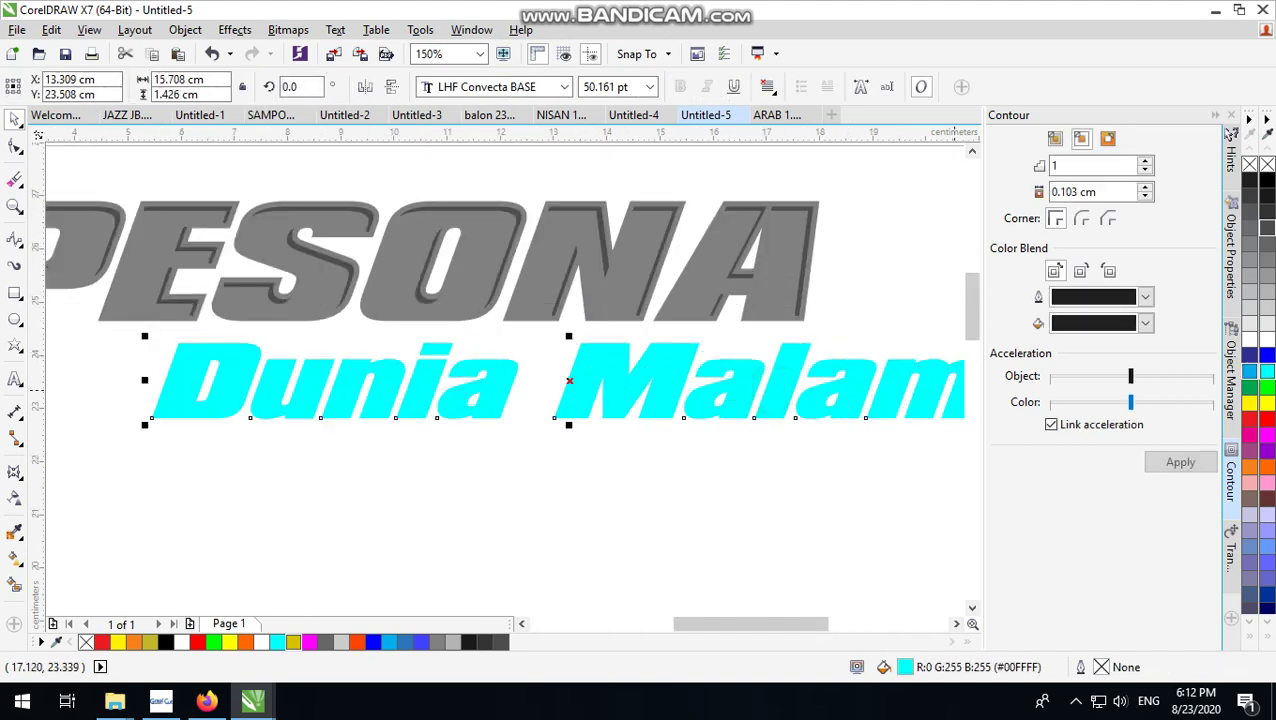
{"action": "left_click", "coordinate": [1262, 338]}
{"action": "scroll", "coordinate": [687, 377], "scroll_direction": "down", "scroll_amount": 1}
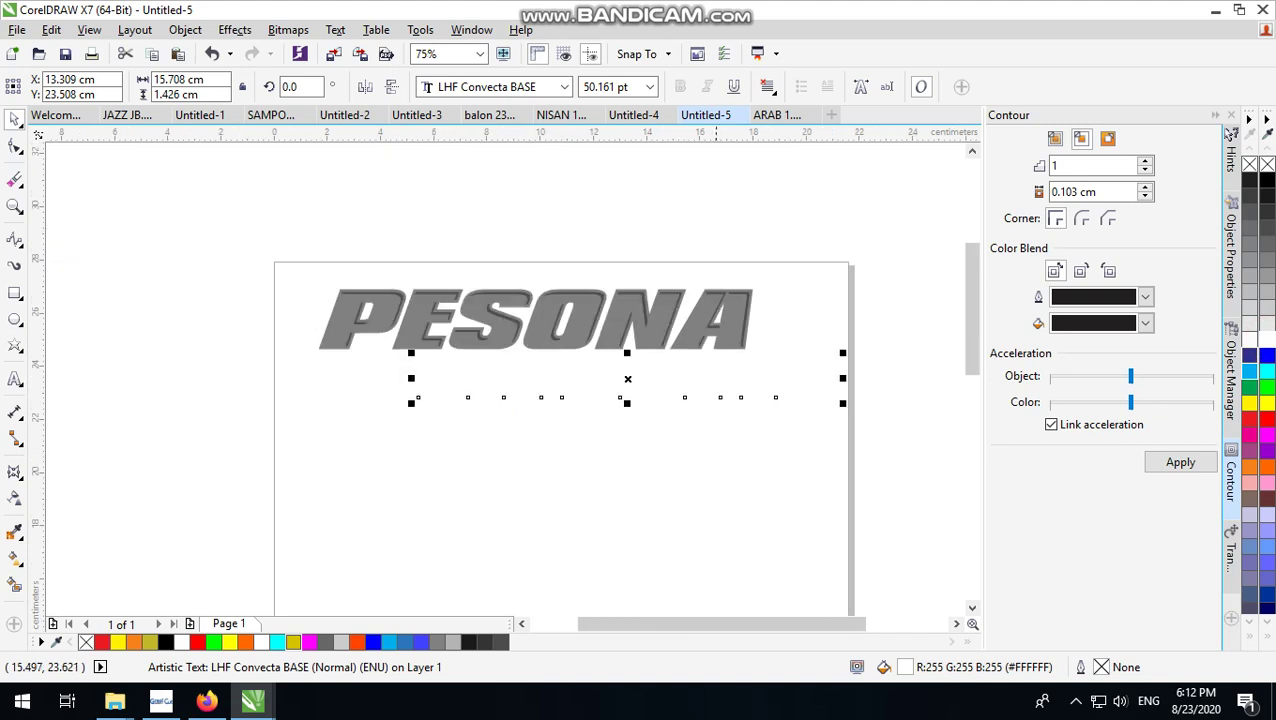
Step: Add a thick black outside contour around the Dunia Malam text
{"action": "left_click", "coordinate": [1180, 462]}
{"action": "scroll", "coordinate": [835, 415], "scroll_direction": "up", "scroll_amount": 1}
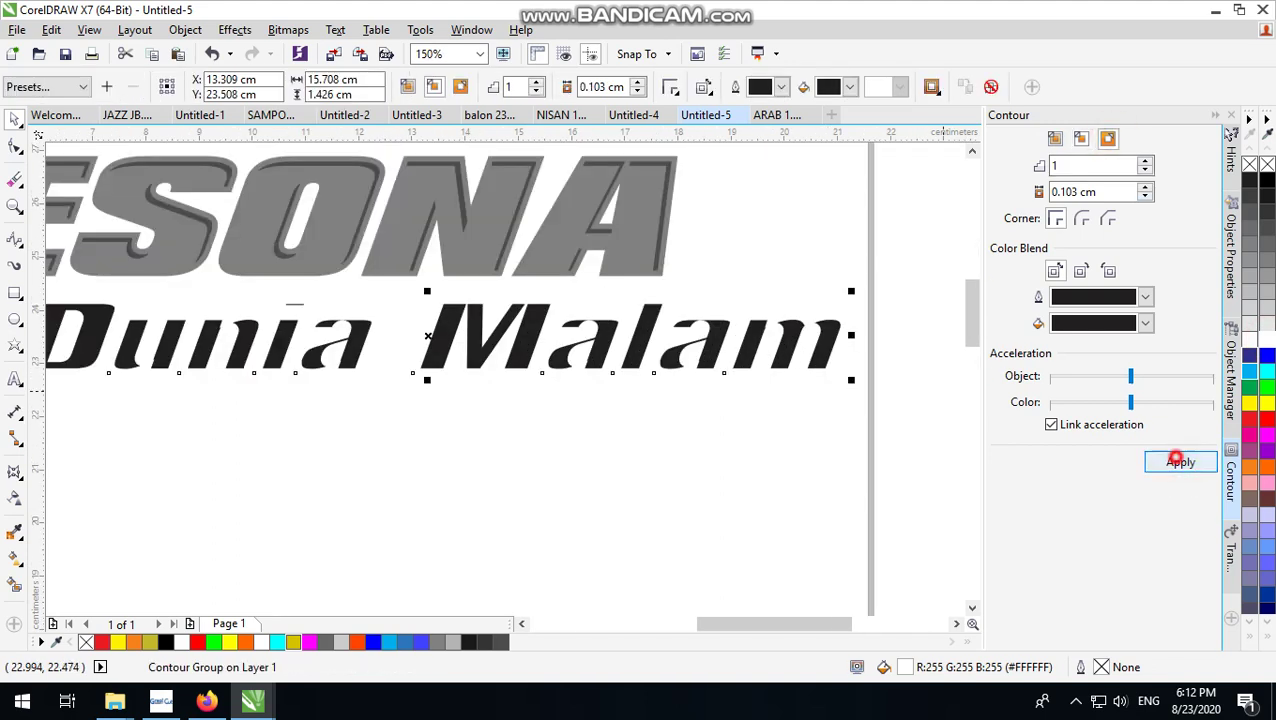
{"action": "left_click", "coordinate": [1180, 462]}
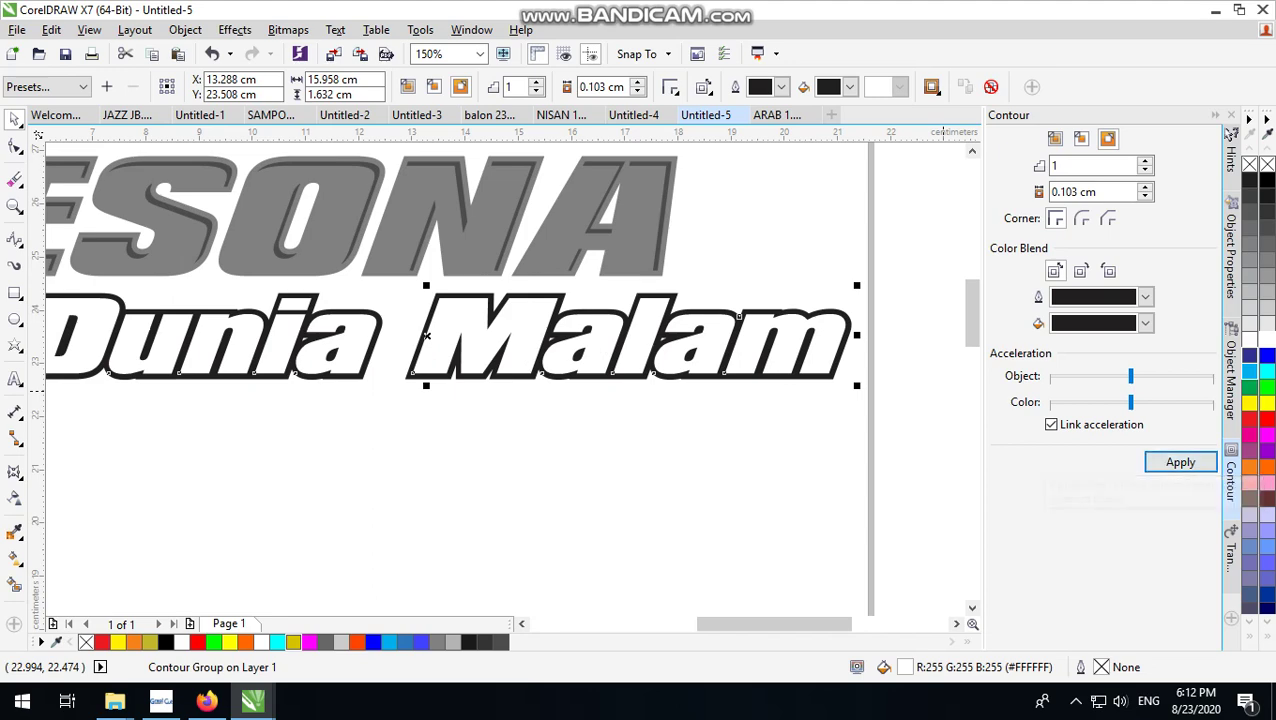
{"action": "scroll", "coordinate": [750, 375], "scroll_direction": "down", "scroll_amount": 1}
{"action": "scroll", "coordinate": [750, 375], "scroll_direction": "up", "scroll_amount": 1}
{"action": "scroll", "coordinate": [740, 360], "scroll_direction": "up", "scroll_amount": 1}
{"action": "scroll", "coordinate": [843, 217], "scroll_direction": "down", "scroll_amount": 1}
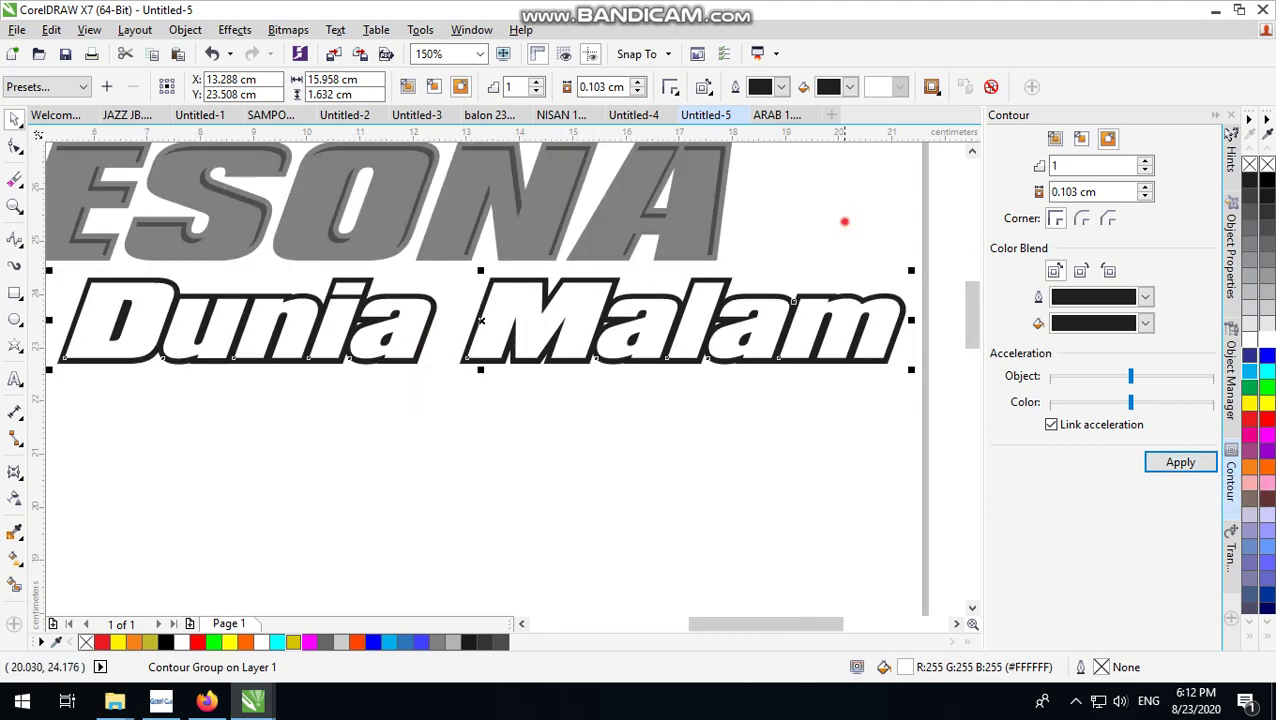
{"action": "left_click", "coordinate": [711, 240]}
Step: PowerClip the inner grey curve inside the PESONA letters
{"action": "left_click", "coordinate": [1180, 462]}
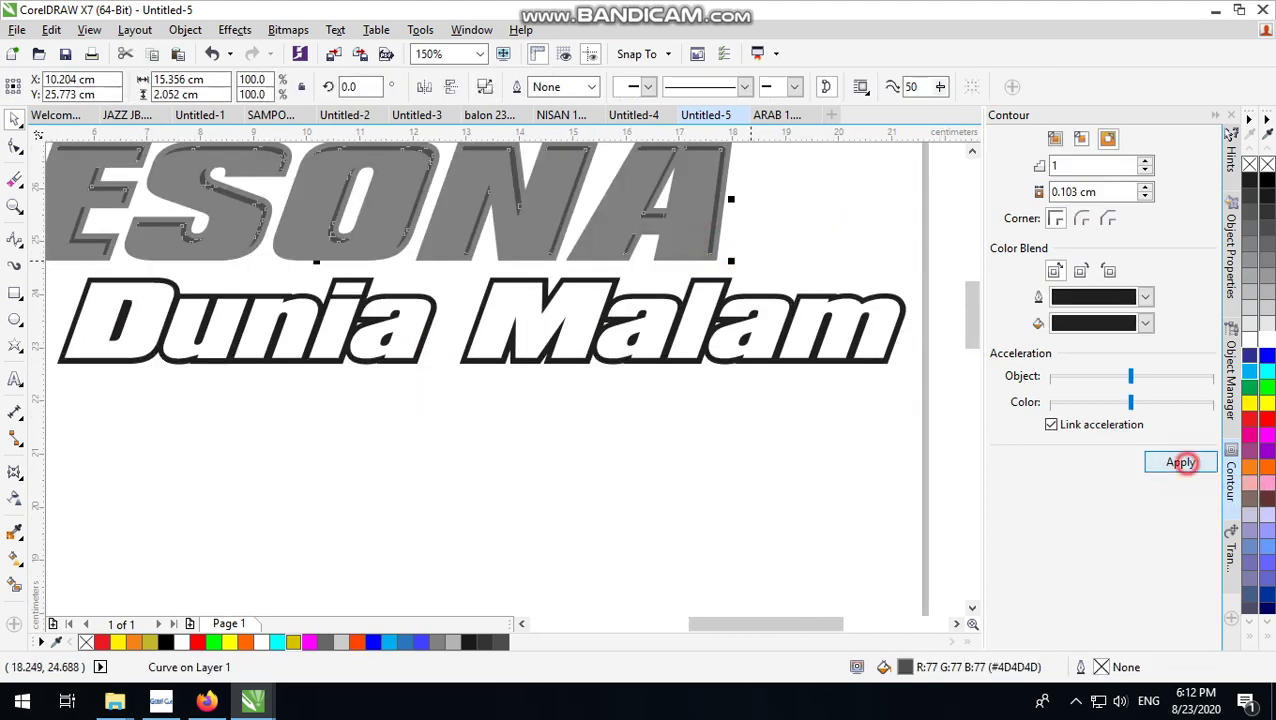
{"action": "scroll", "coordinate": [922, 452], "scroll_direction": "down", "scroll_amount": 1}
{"action": "scroll", "coordinate": [820, 343], "scroll_direction": "up", "scroll_amount": 1}
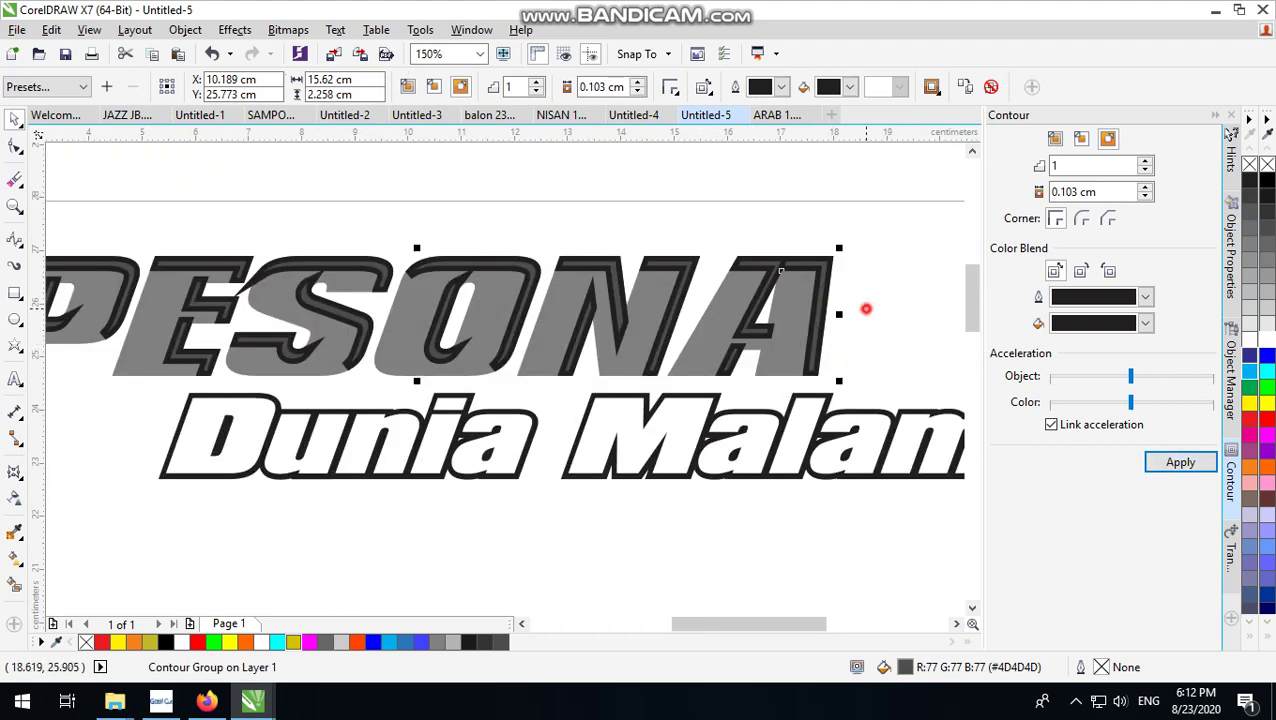
{"action": "key", "text": "ctrl+z"}
{"action": "scroll", "coordinate": [866, 300], "scroll_direction": "up", "scroll_amount": 1}
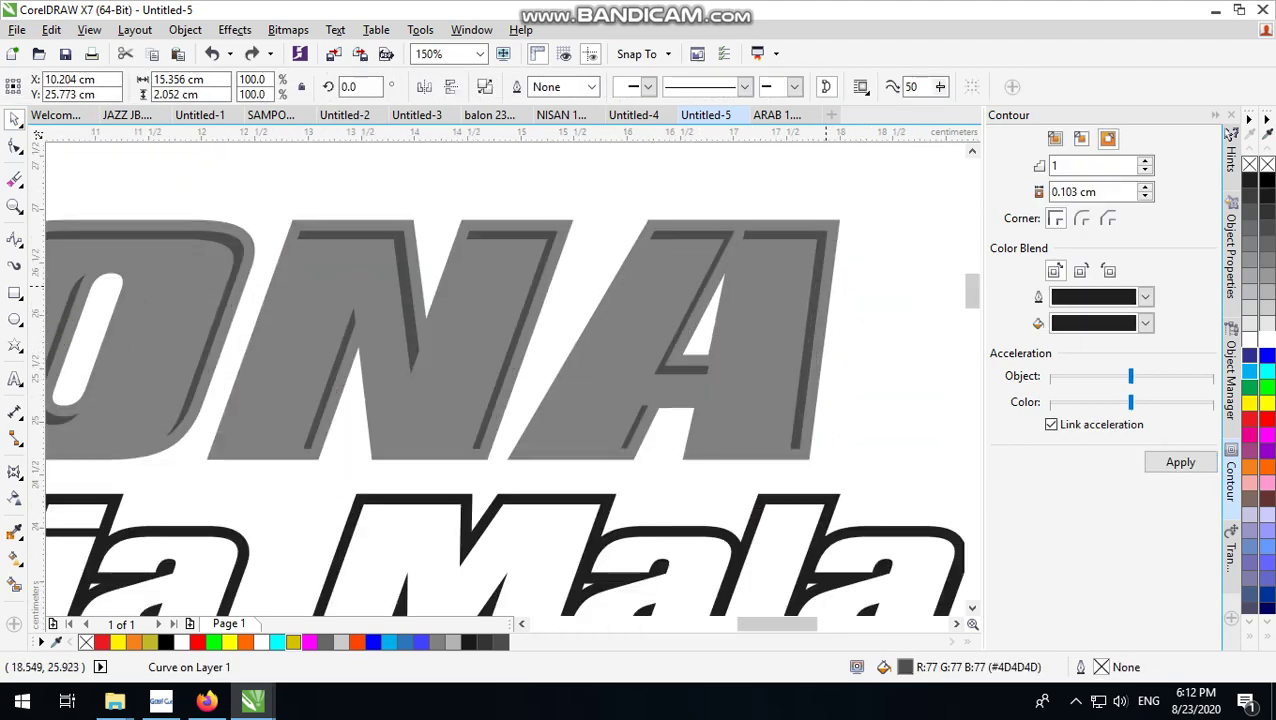
{"action": "right_click", "coordinate": [821, 255]}
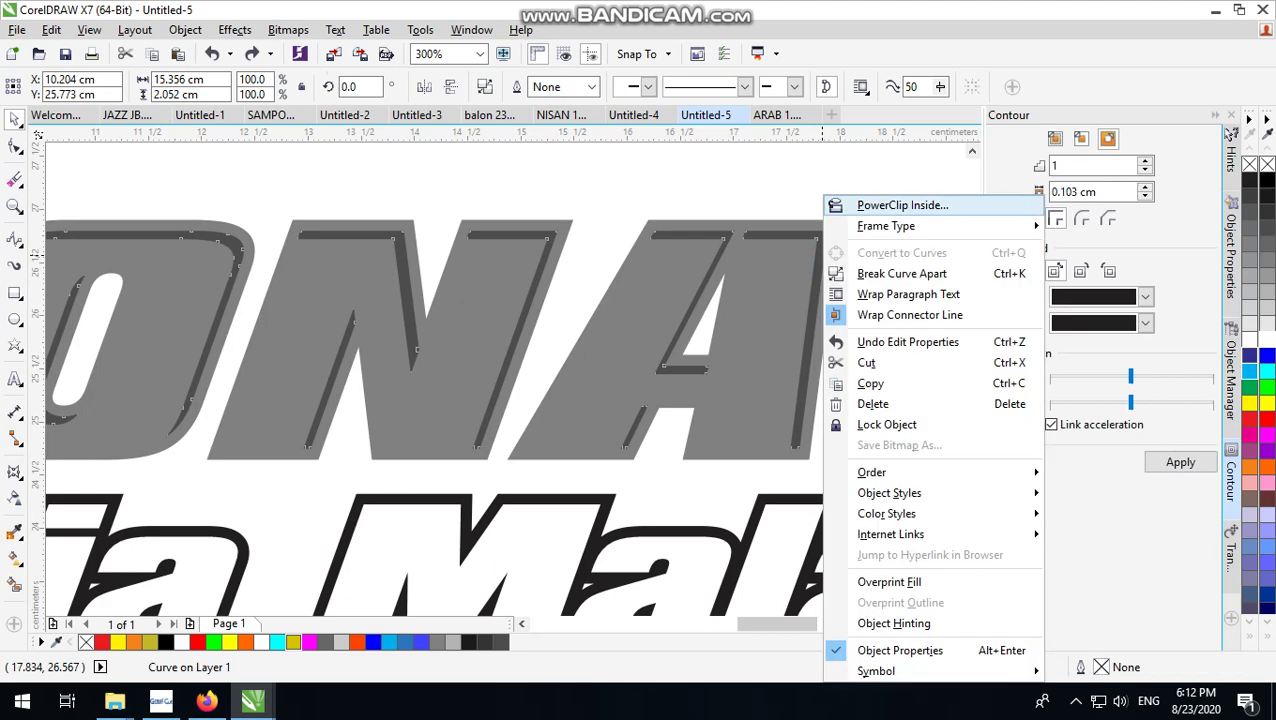
{"action": "left_click", "coordinate": [872, 205]}
{"action": "left_click", "coordinate": [786, 279]}
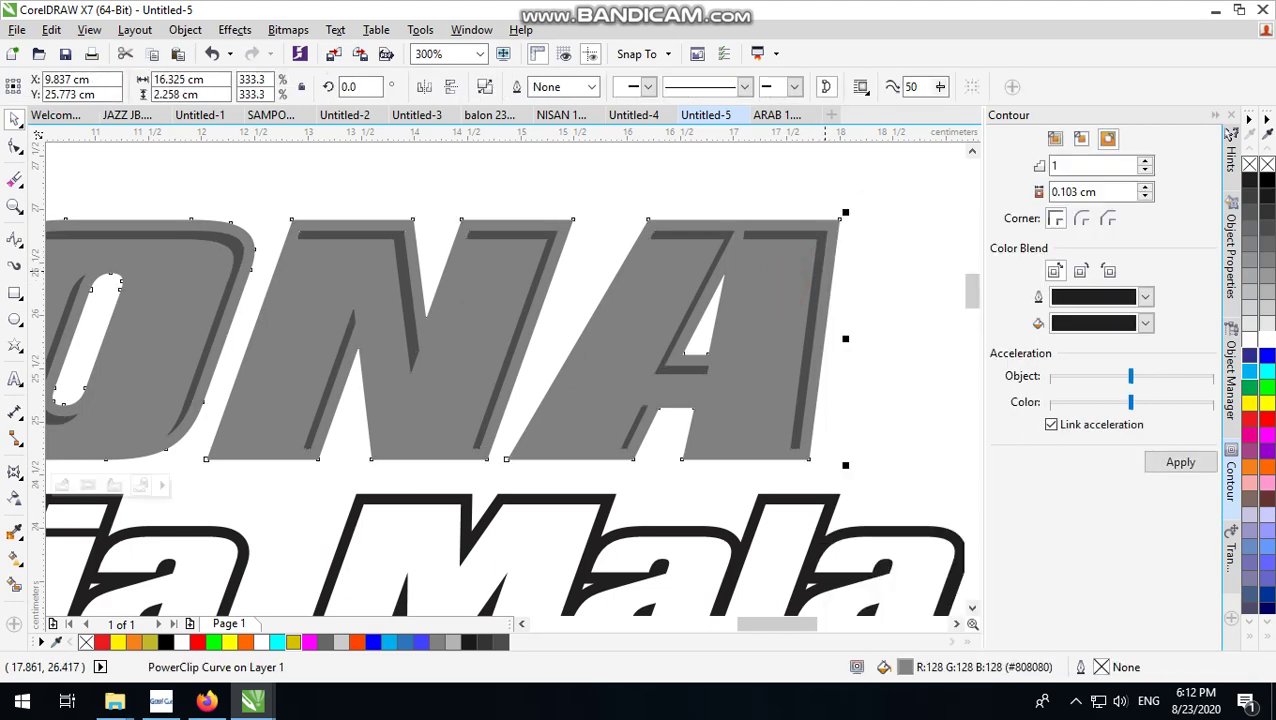
Step: Give PESONA a thick black outside contour and break it into a separate curve
{"action": "left_click", "coordinate": [1180, 462]}
{"action": "scroll", "coordinate": [498, 452], "scroll_direction": "down", "scroll_amount": 2}
{"action": "scroll", "coordinate": [498, 452], "scroll_direction": "up", "scroll_amount": 2}
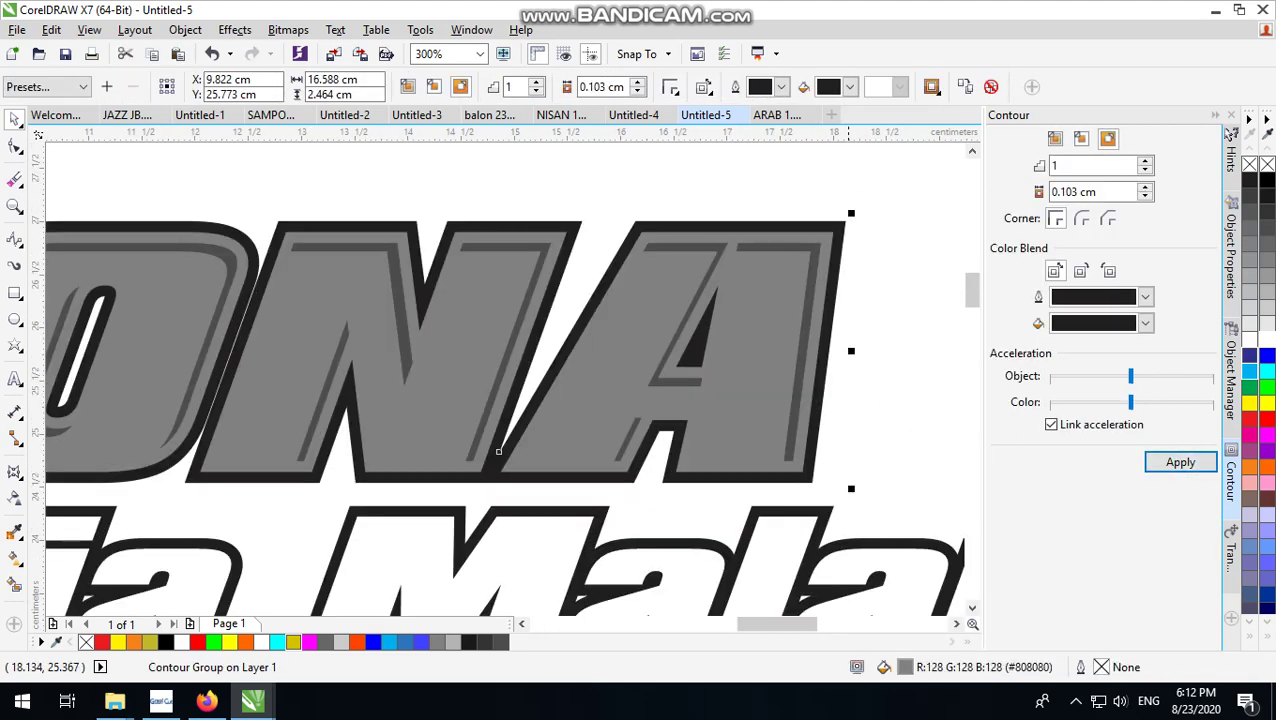
{"action": "left_click", "coordinate": [185, 29]}
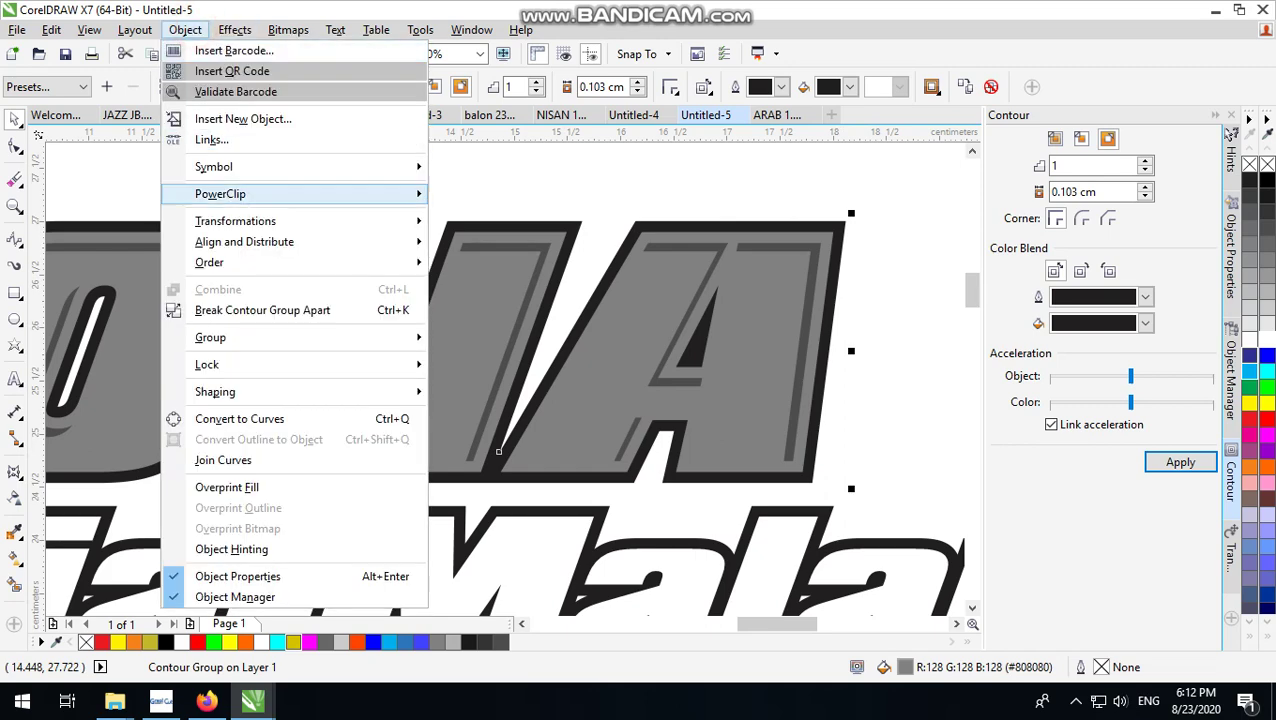
{"action": "left_click", "coordinate": [251, 305]}
{"action": "scroll", "coordinate": [800, 238], "scroll_direction": "down", "scroll_amount": 1}
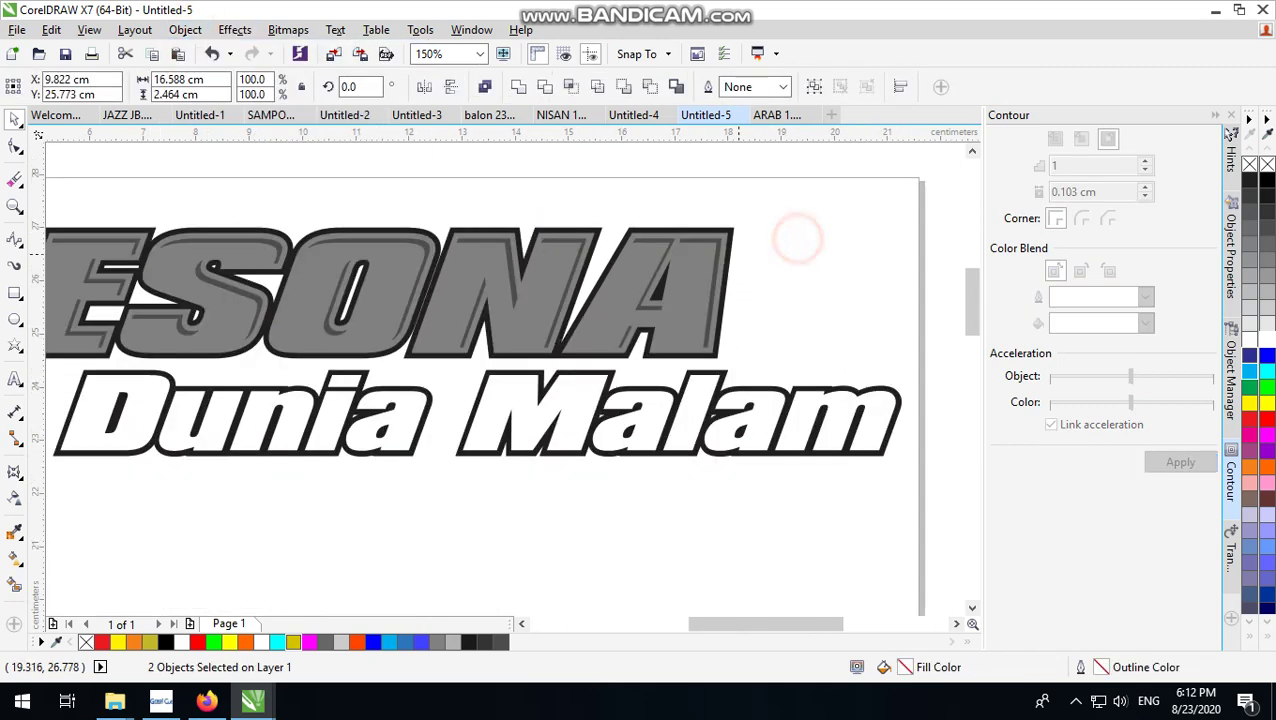
{"action": "left_click_drag", "start_coordinate": [735, 228], "coordinate": [746, 213]}
{"action": "key", "text": "ctrl+z"}
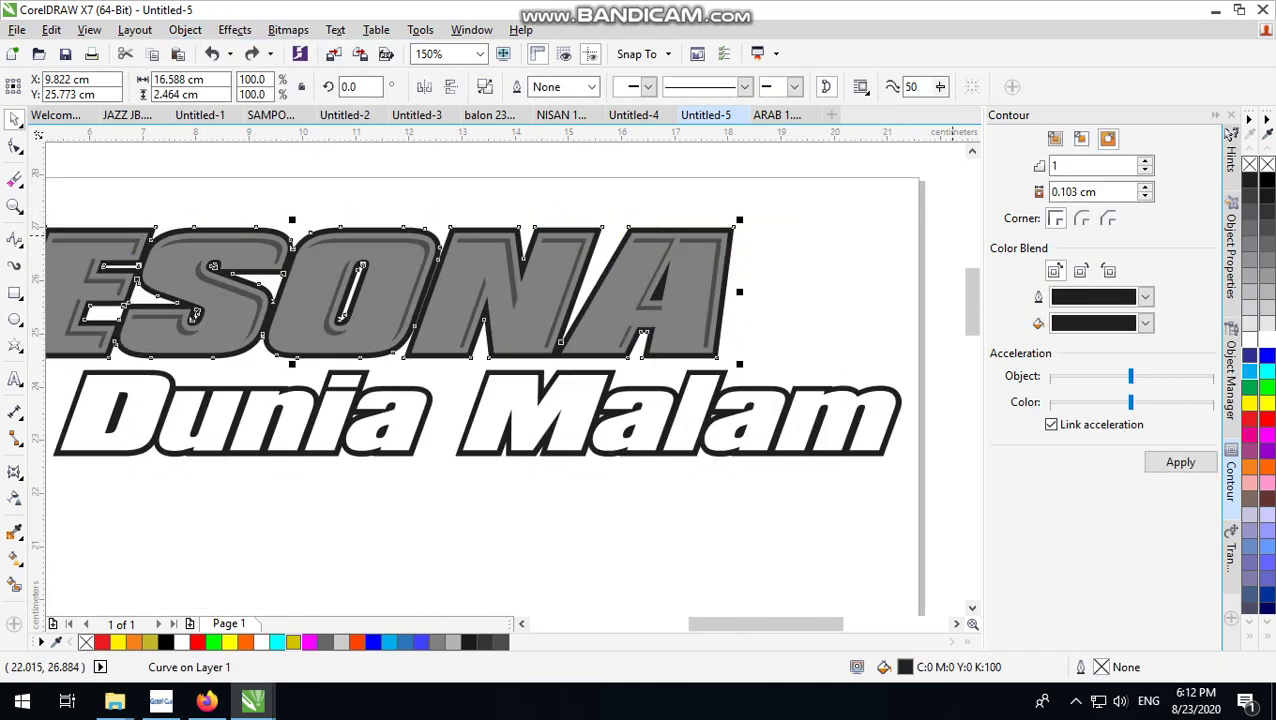
{"action": "left_click", "coordinate": [818, 279]}
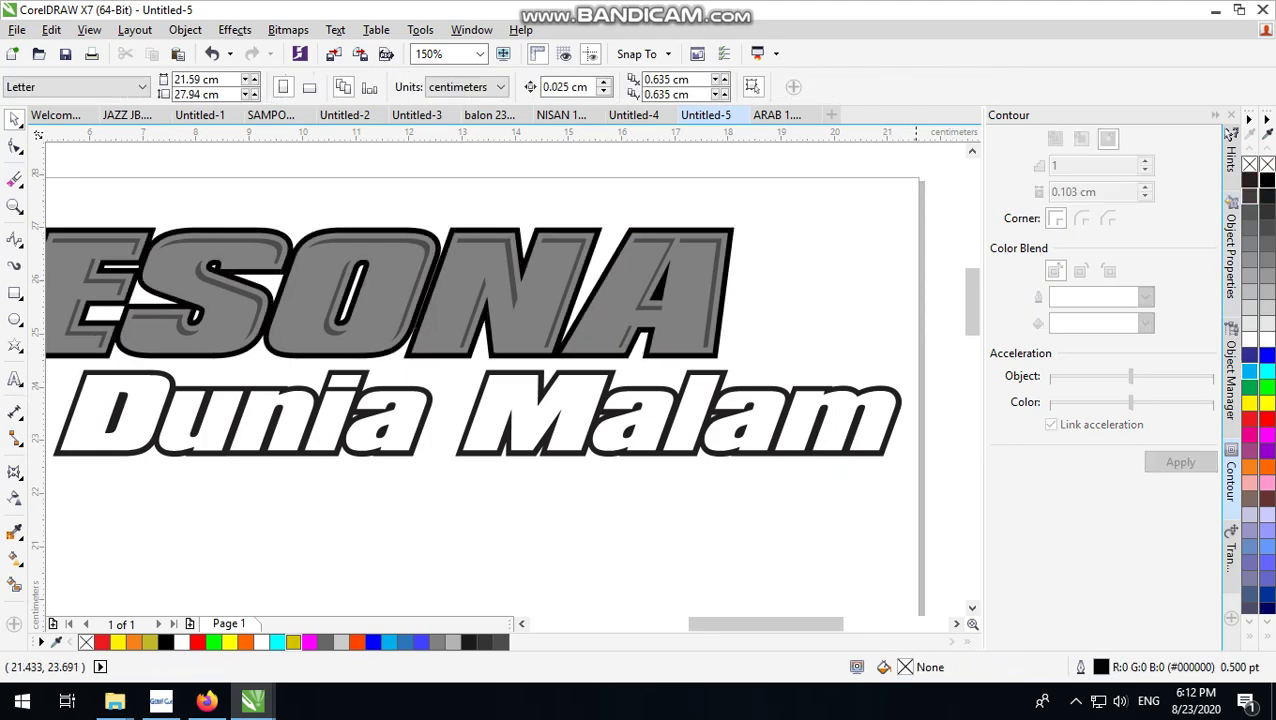
Step: Break the Dunia Malam contour group apart, keeping the letters white
{"action": "scroll", "coordinate": [818, 280], "scroll_direction": "down", "scroll_amount": 1}
{"action": "scroll", "coordinate": [815, 285], "scroll_direction": "up", "scroll_amount": 1}
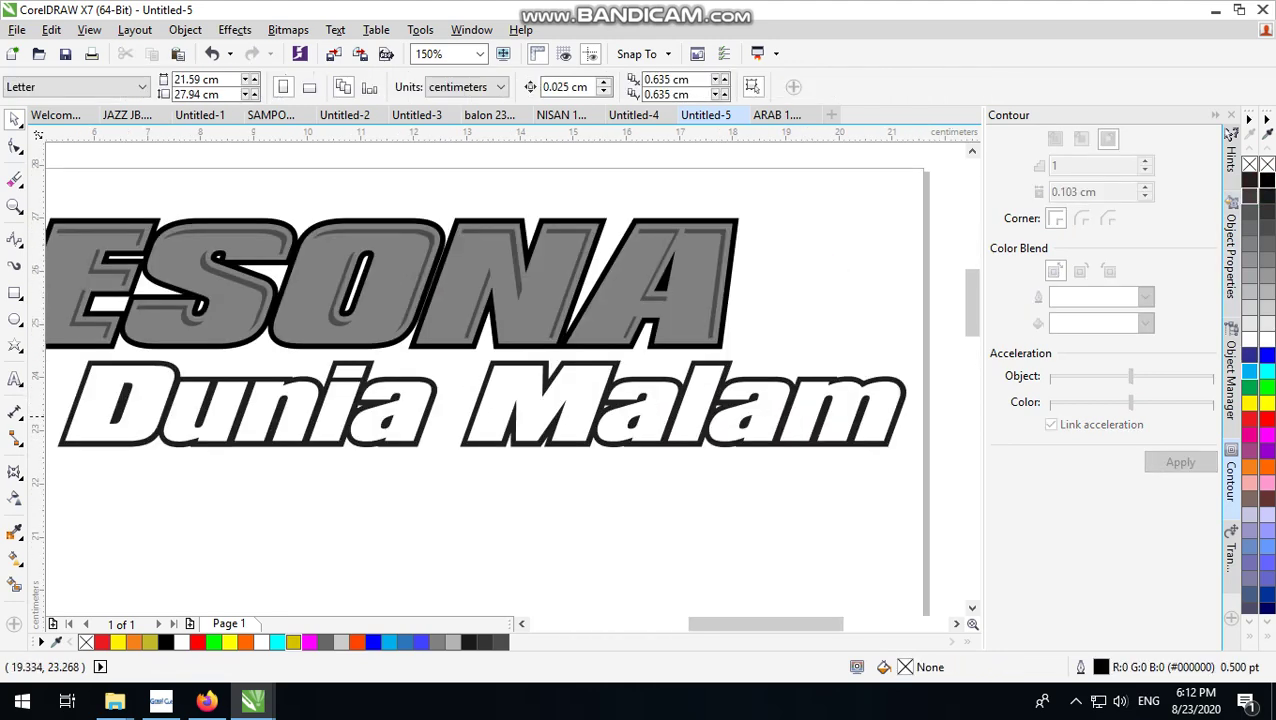
{"action": "left_click", "coordinate": [905, 395]}
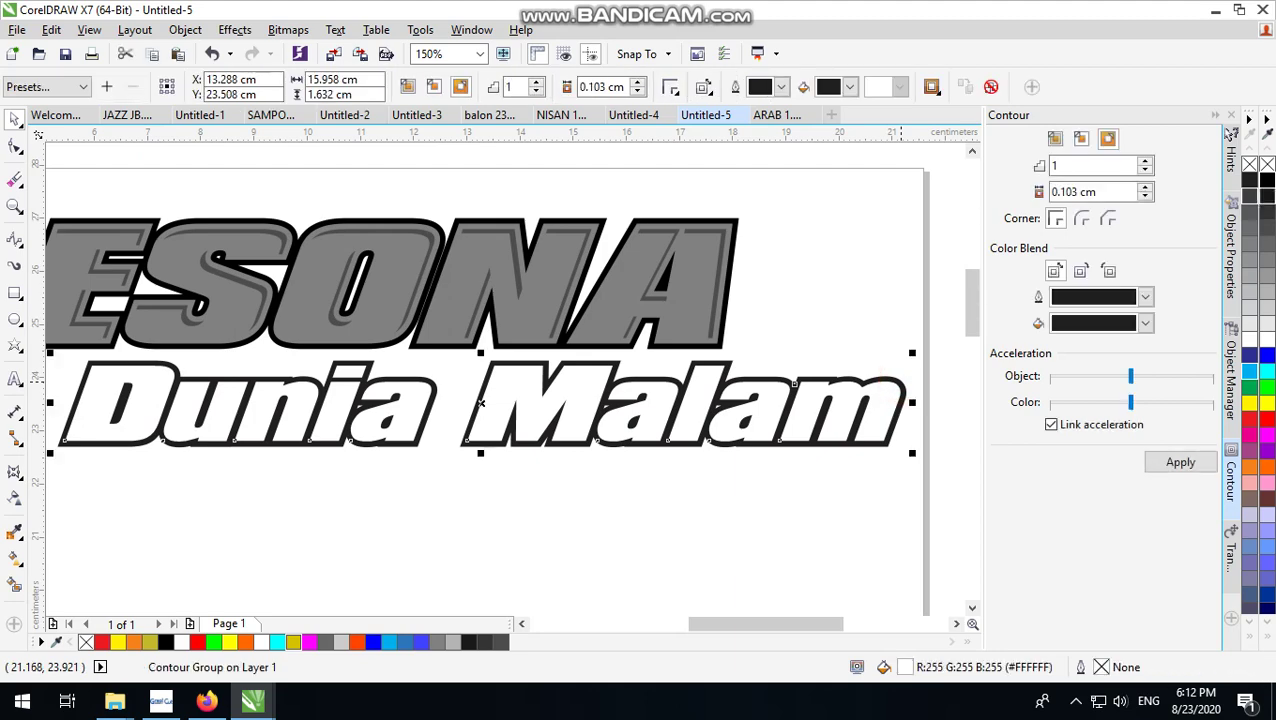
{"action": "left_click", "coordinate": [1266, 180]}
{"action": "left_click", "coordinate": [862, 276]}
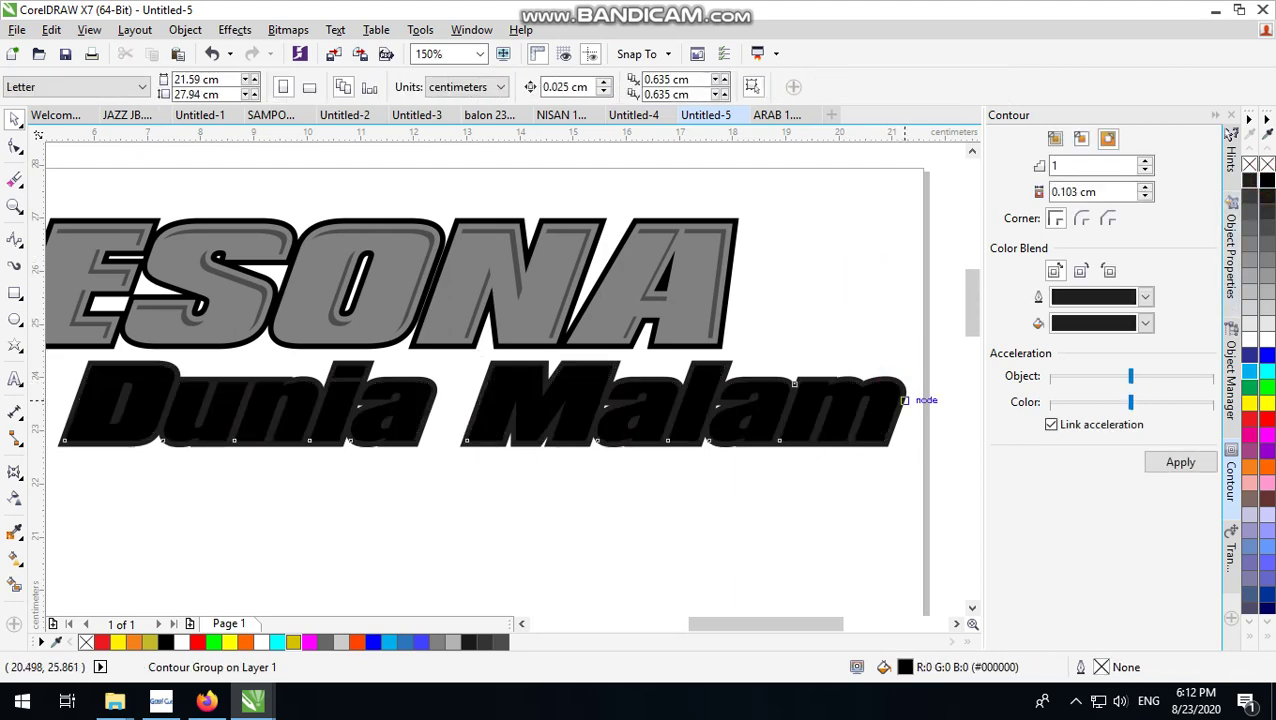
{"action": "key", "text": "ctrl+z"}
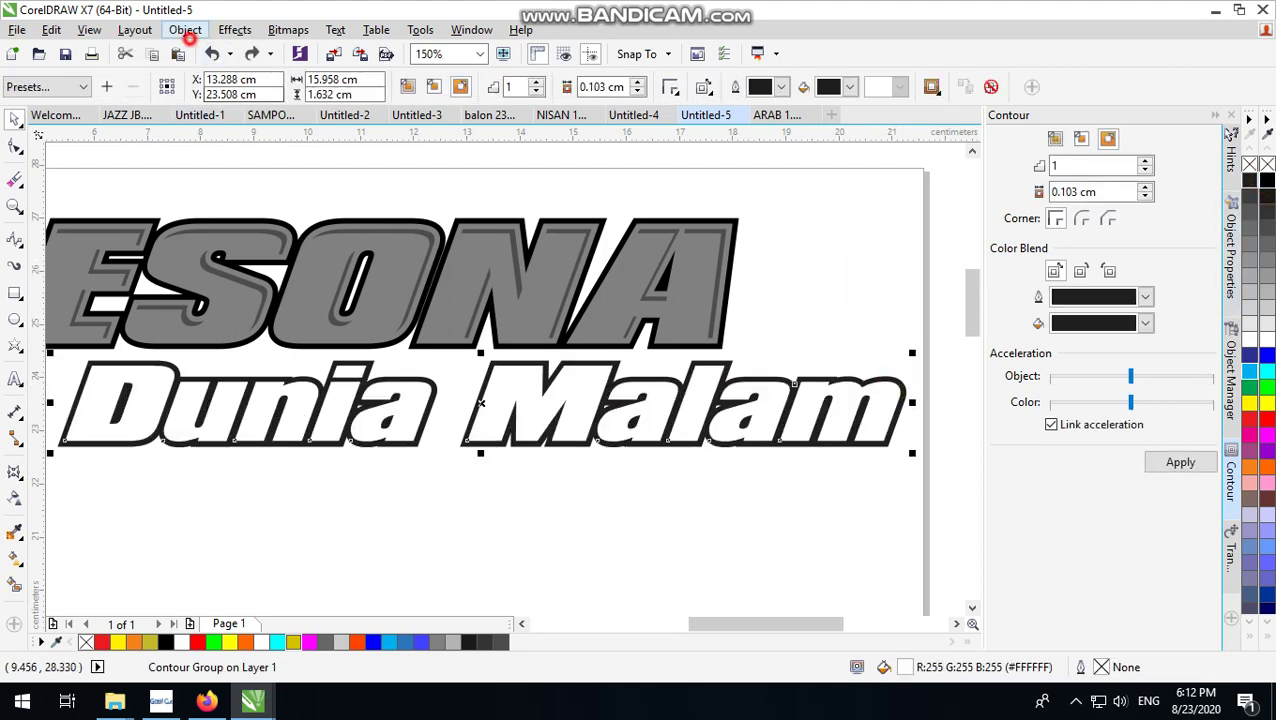
{"action": "left_click", "coordinate": [185, 29]}
{"action": "left_click", "coordinate": [262, 310]}
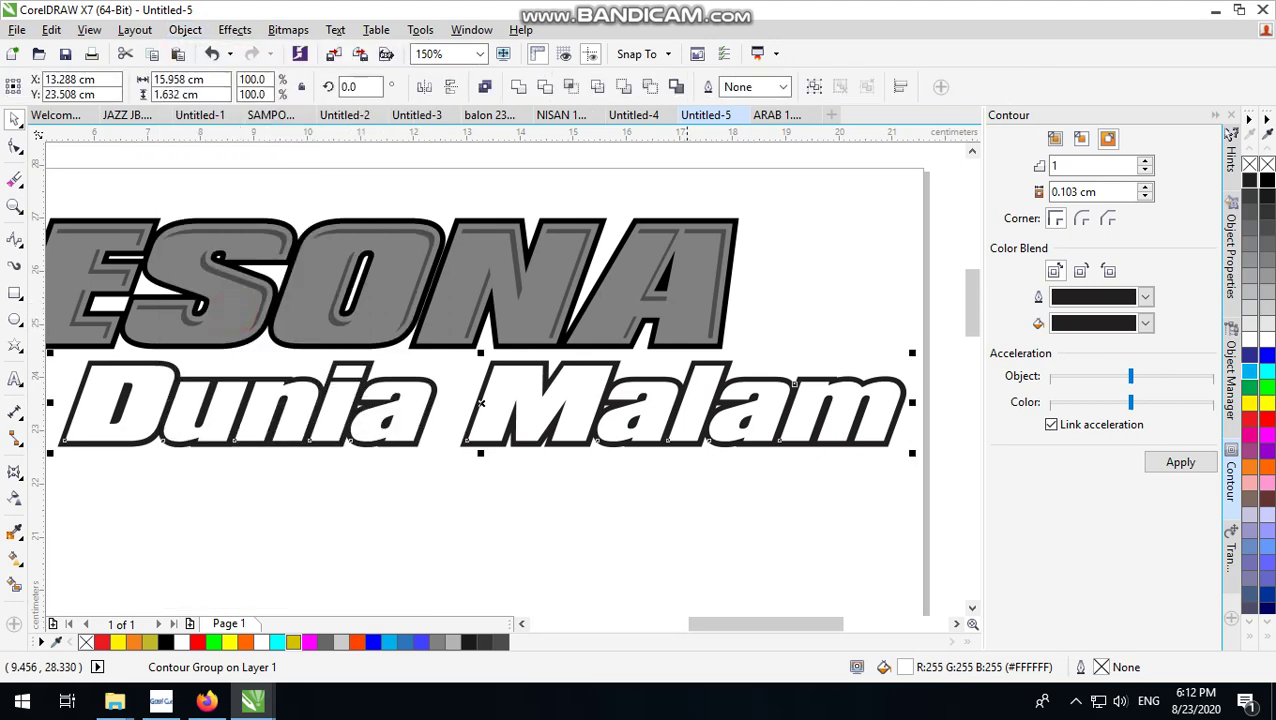
{"action": "left_click", "coordinate": [888, 279]}
{"action": "scroll", "coordinate": [888, 279], "scroll_direction": "up", "scroll_amount": 2}
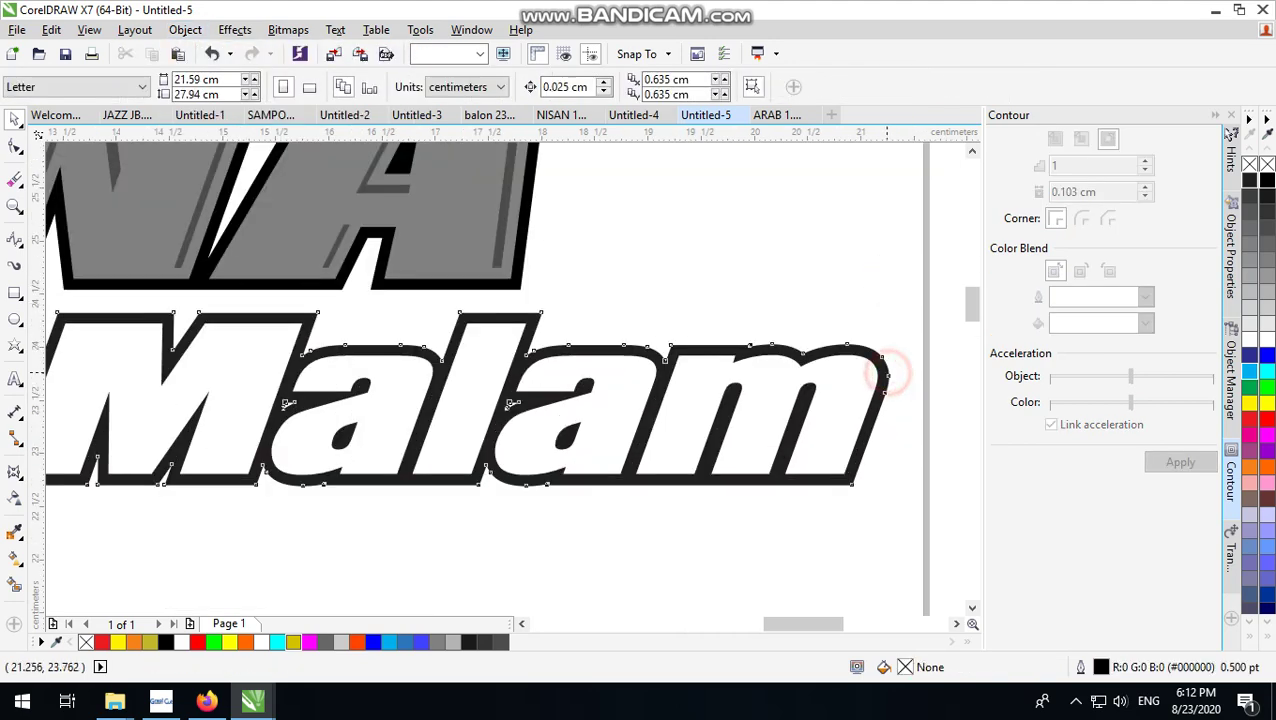
Step: Send the black Dunia Malam outline behind the white letters
{"action": "left_click", "coordinate": [884, 374]}
{"action": "key", "text": "shift+Page_Down"}
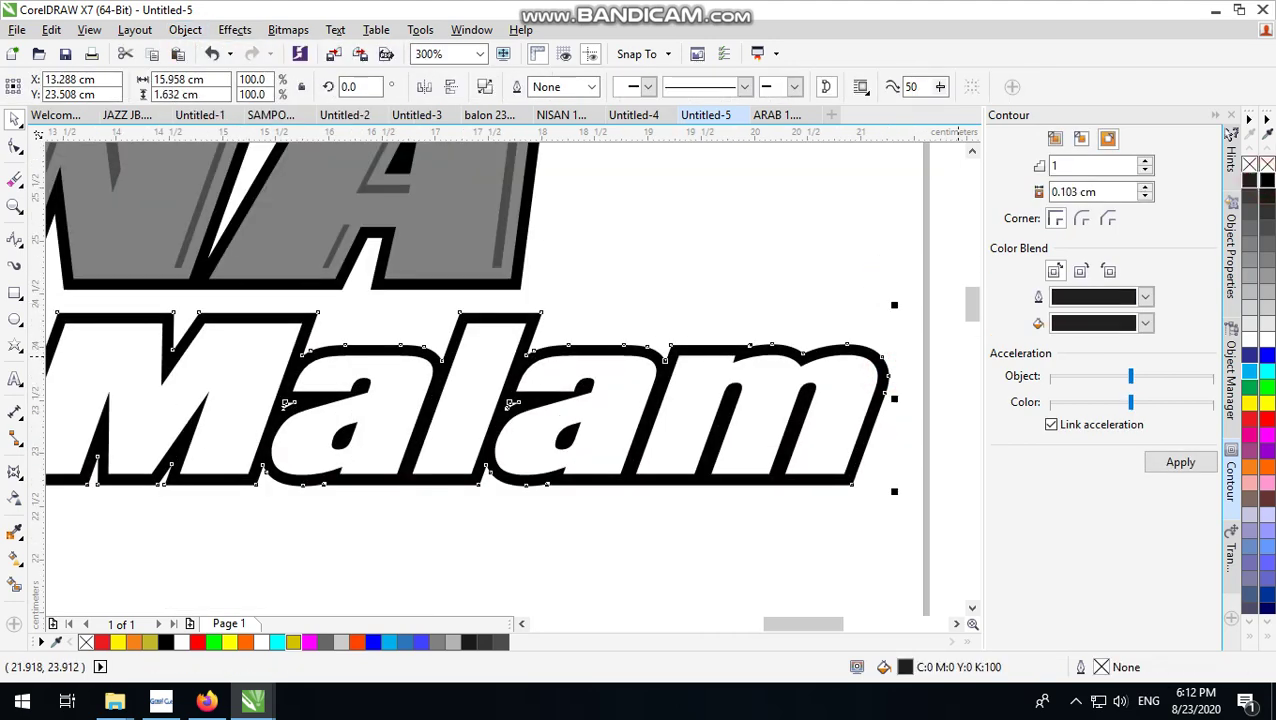
{"action": "scroll", "coordinate": [795, 356], "scroll_direction": "down", "scroll_amount": 4}
{"action": "scroll", "coordinate": [665, 321], "scroll_direction": "up", "scroll_amount": 2}
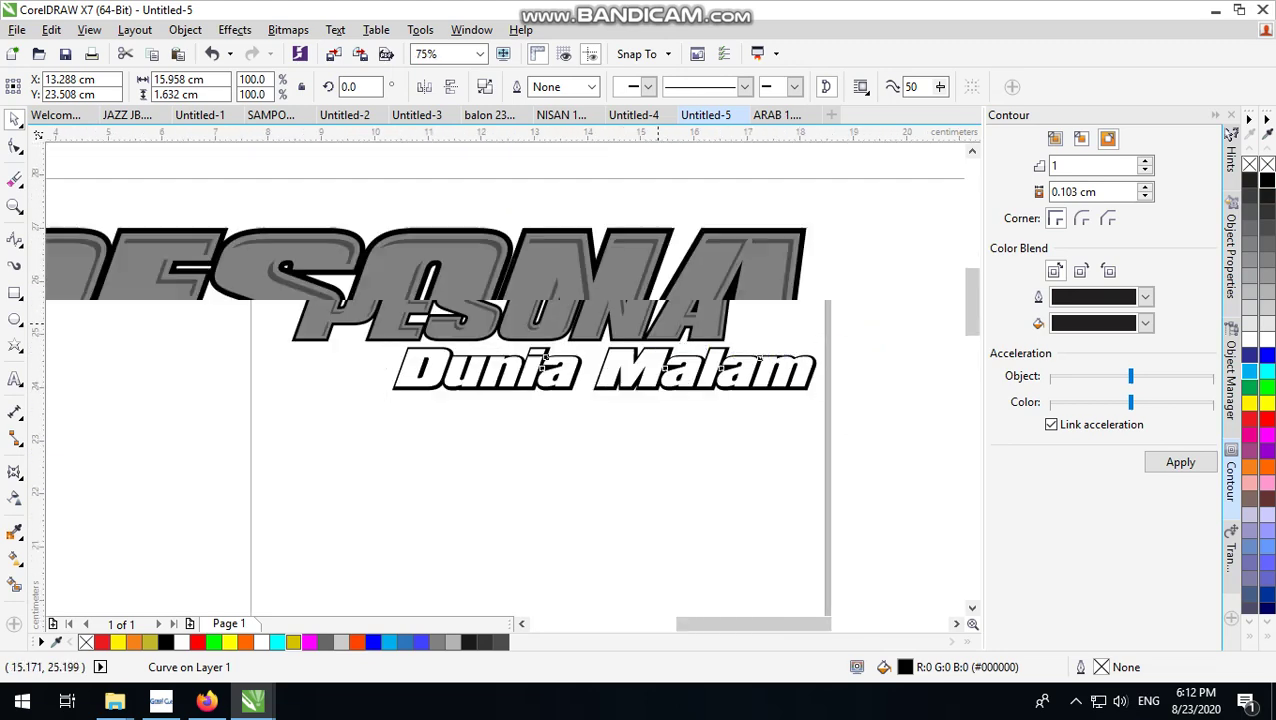
{"action": "left_click", "coordinate": [834, 316]}
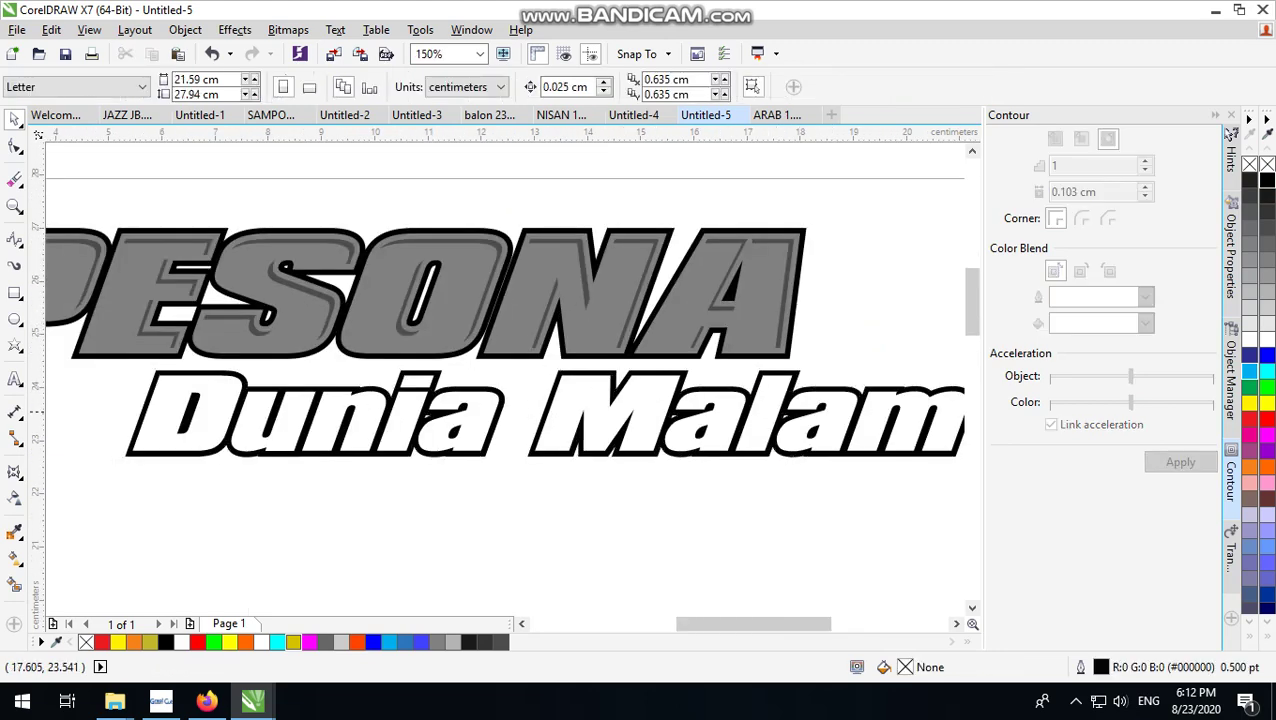
Step: Contour the Dunia Malam text with a 0.073 cm offset
{"action": "left_click", "coordinate": [828, 405]}
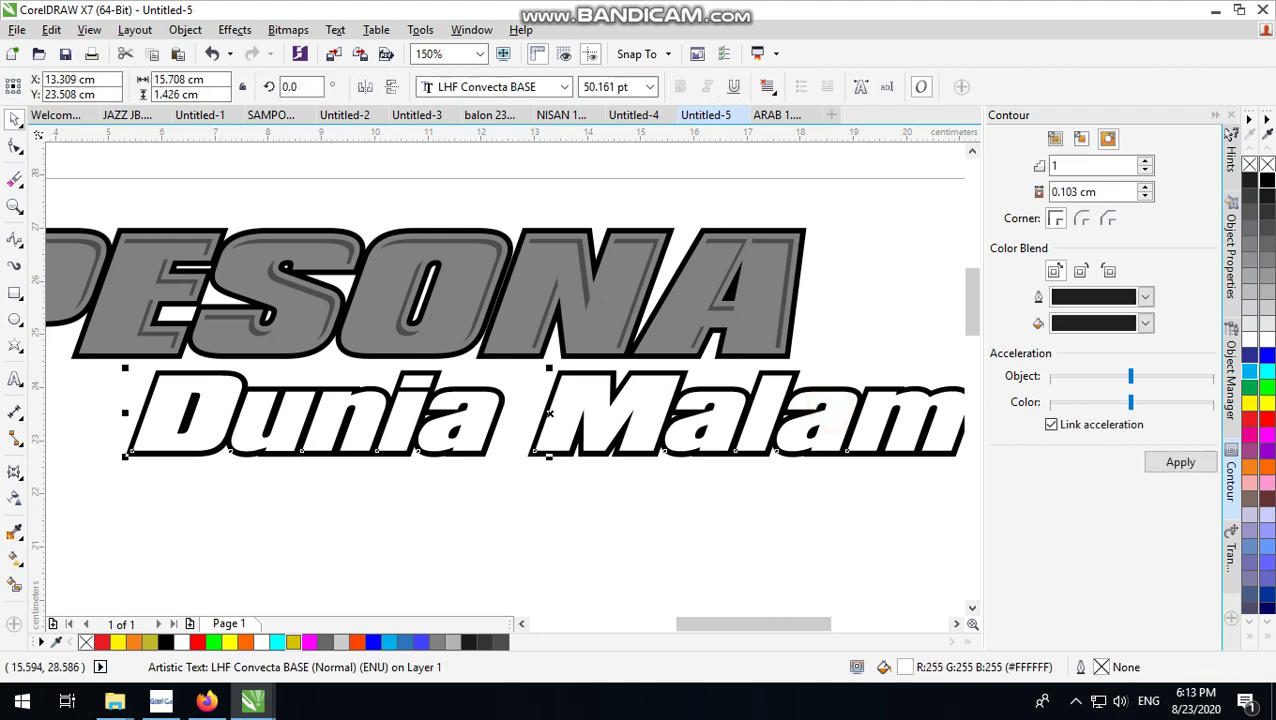
{"action": "scroll", "coordinate": [549, 412], "scroll_direction": "down", "scroll_amount": 1}
{"action": "scroll", "coordinate": [381, 394], "scroll_direction": "up", "scroll_amount": 1}
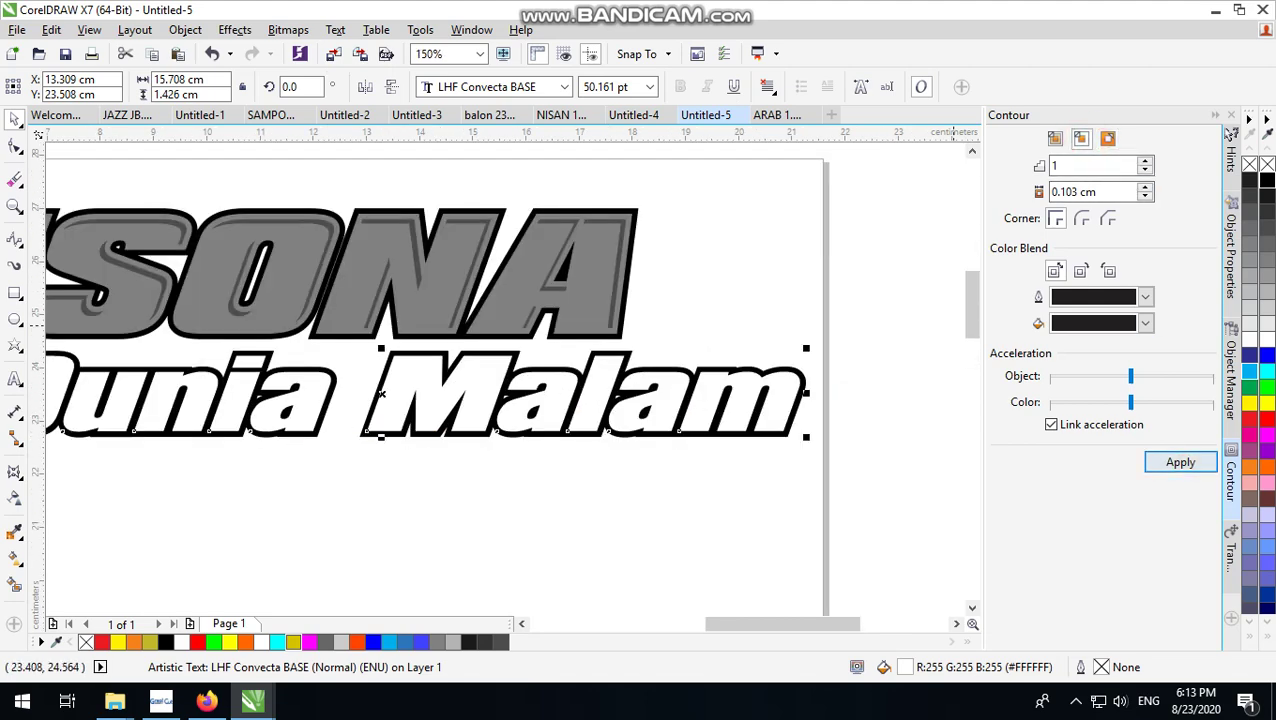
{"action": "left_click", "coordinate": [1181, 465]}
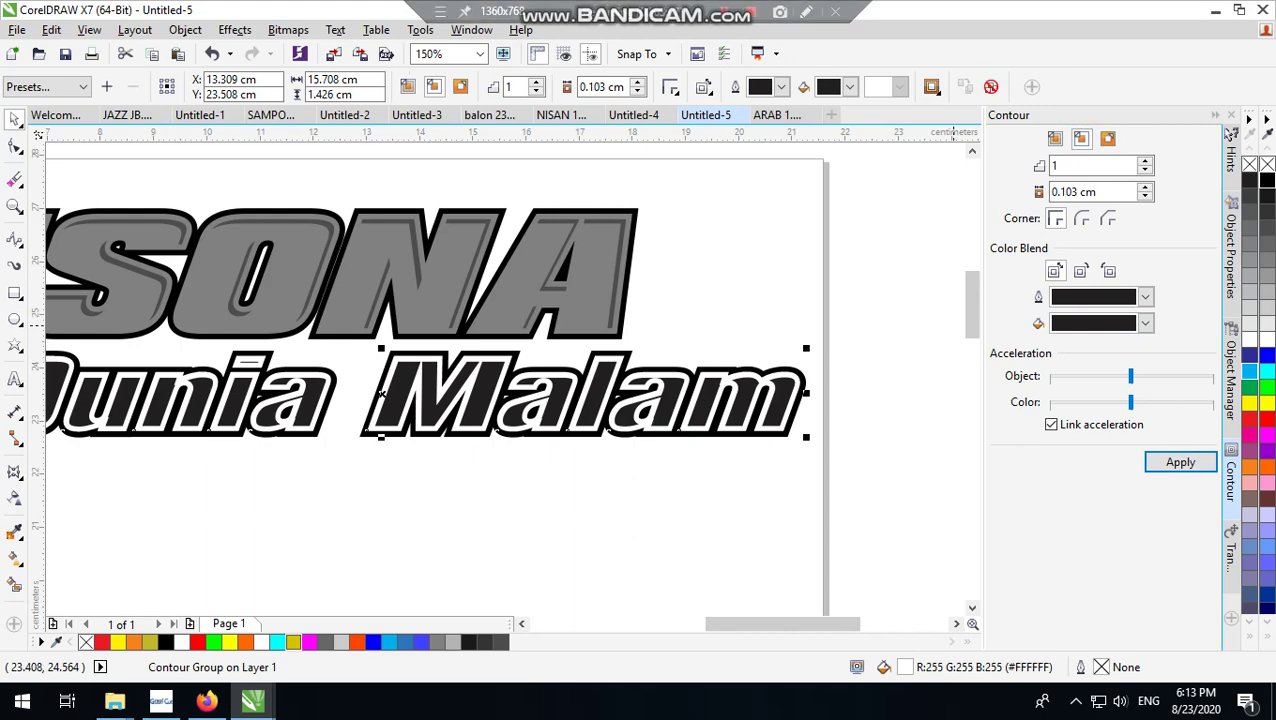
{"action": "key", "text": "ctrl+a"}
{"action": "key", "text": "F4"}
{"action": "left_click", "coordinate": [823, 216]}
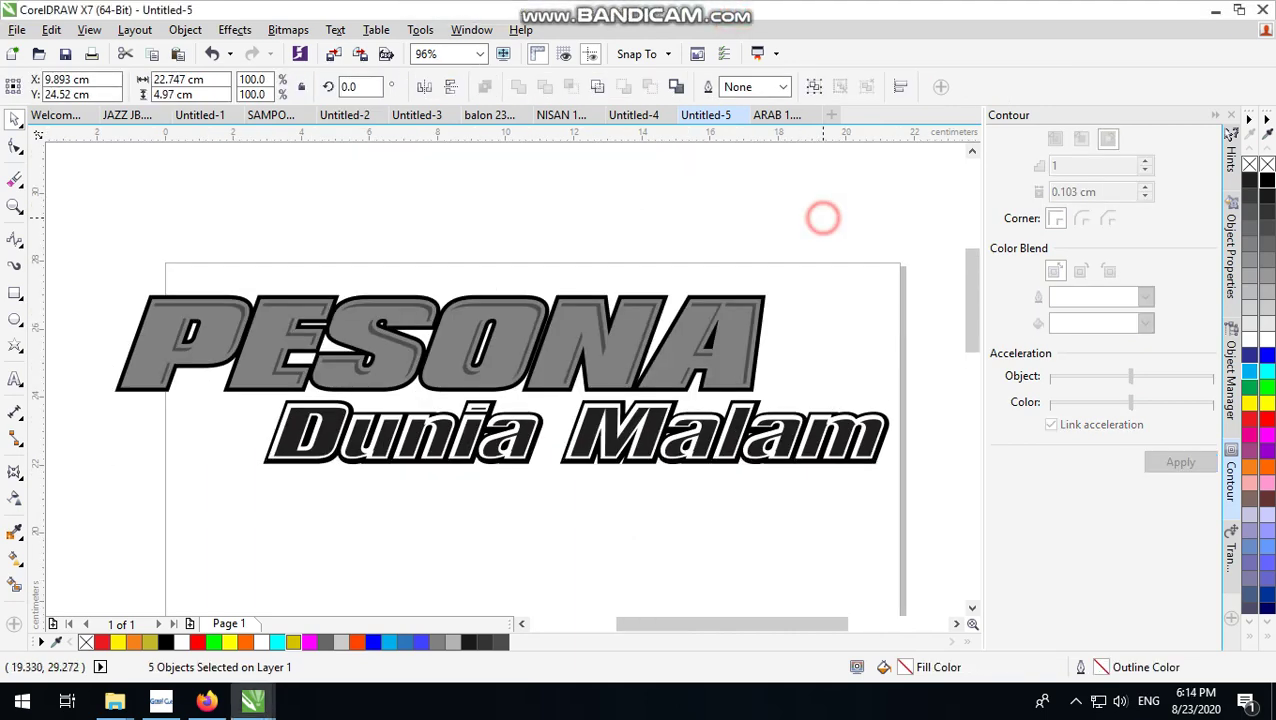
{"action": "scroll", "coordinate": [850, 440], "scroll_direction": "up", "scroll_amount": 3}
{"action": "left_click", "coordinate": [868, 407]}
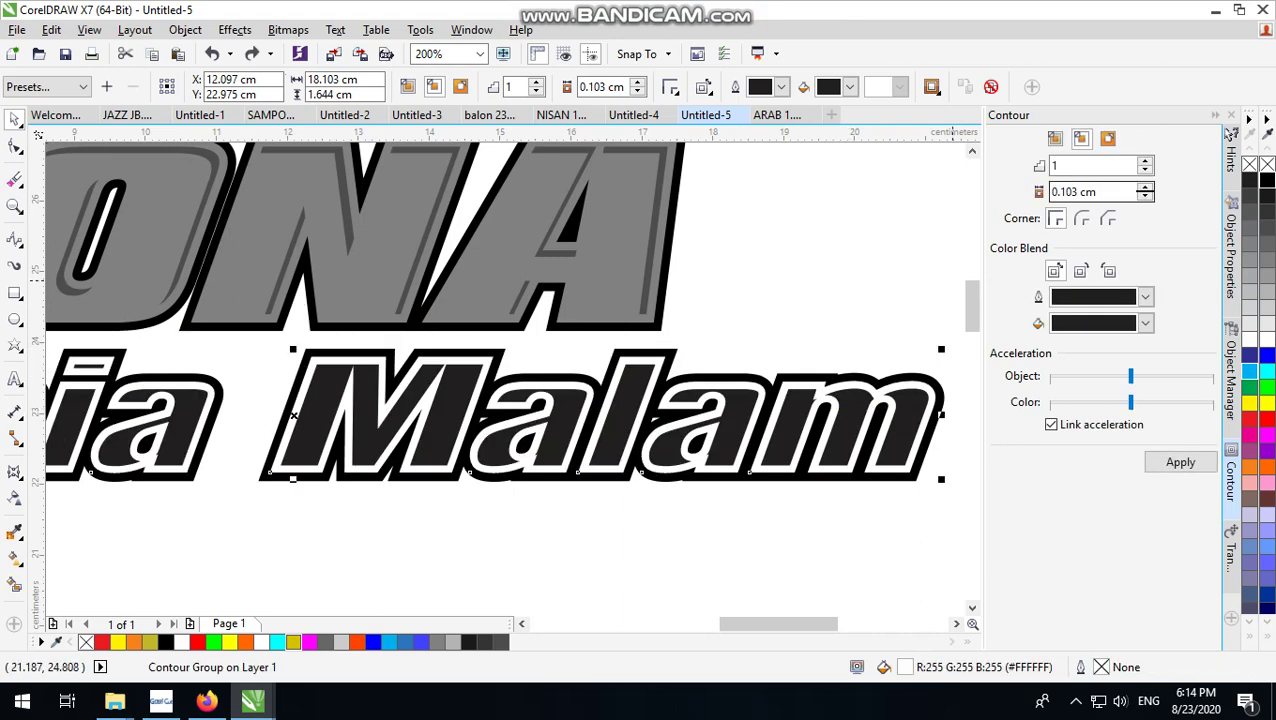
{"action": "left_click", "coordinate": [1059, 192]}
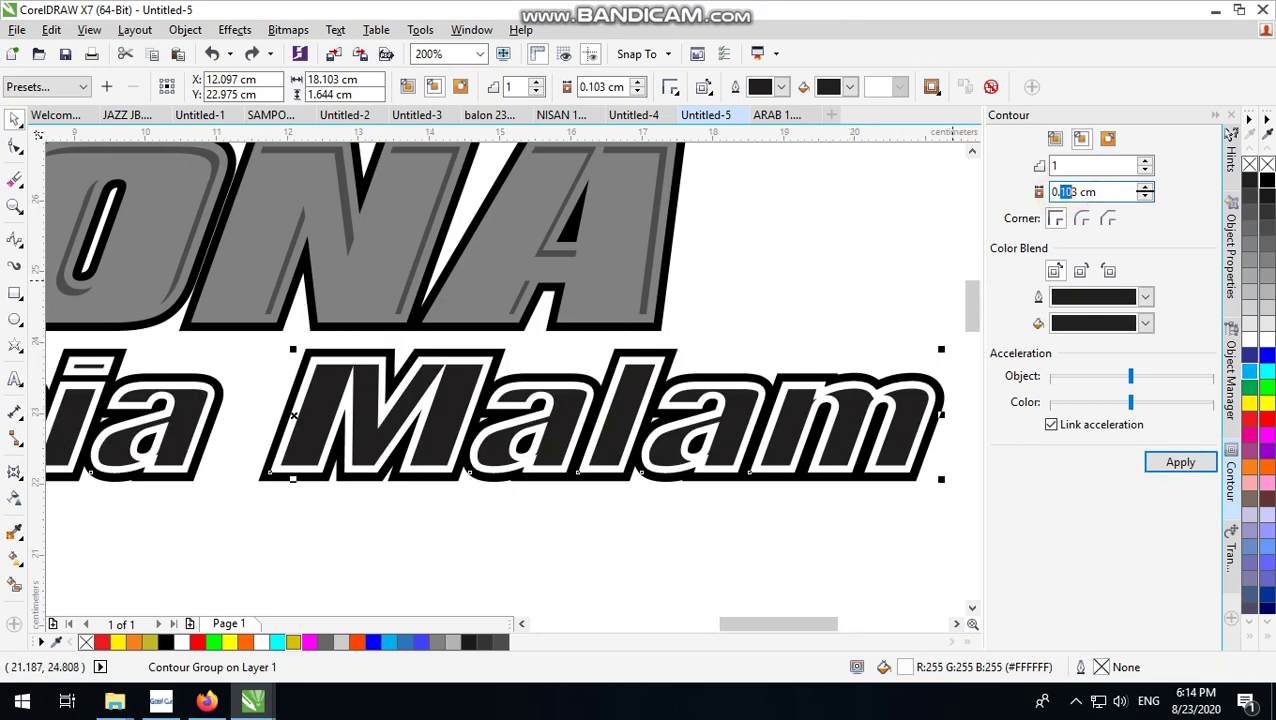
{"action": "type", "text": "0.0307"}
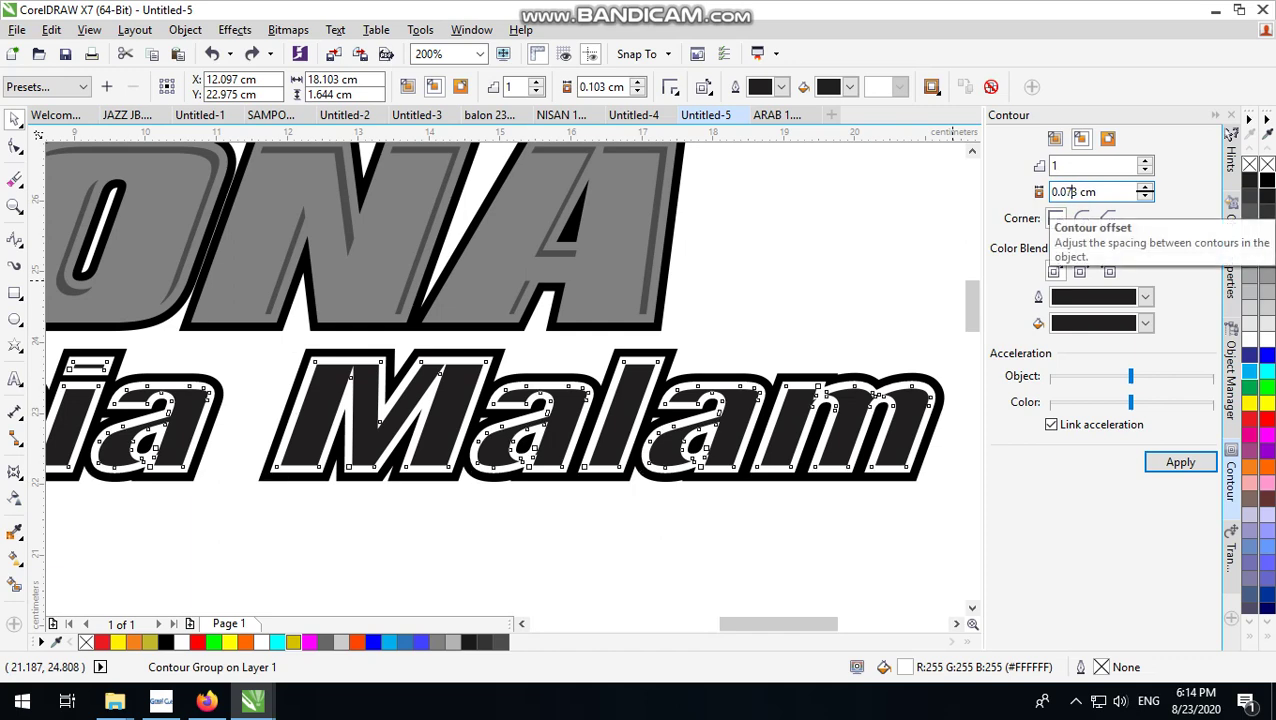
{"action": "key", "text": "Return"}
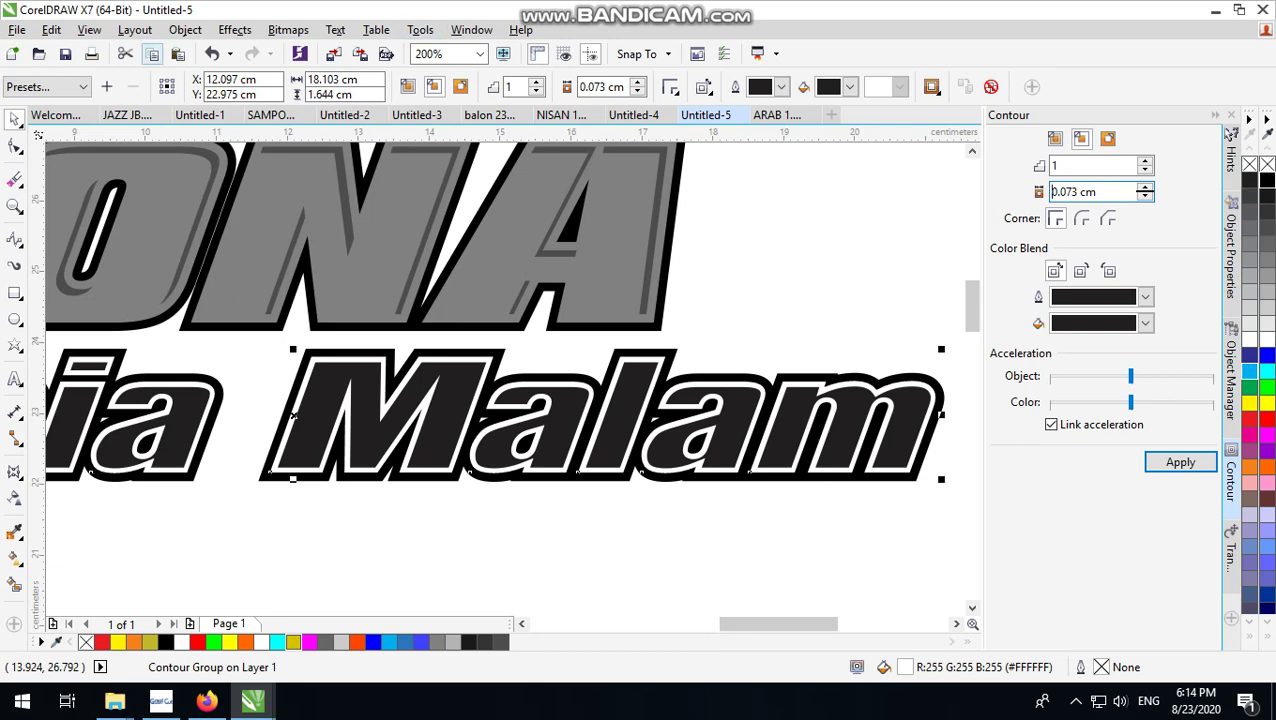
Step: Break the Dunia Malam contour group apart into separate objects
{"action": "left_click", "coordinate": [182, 22]}
{"action": "left_click", "coordinate": [240, 311]}
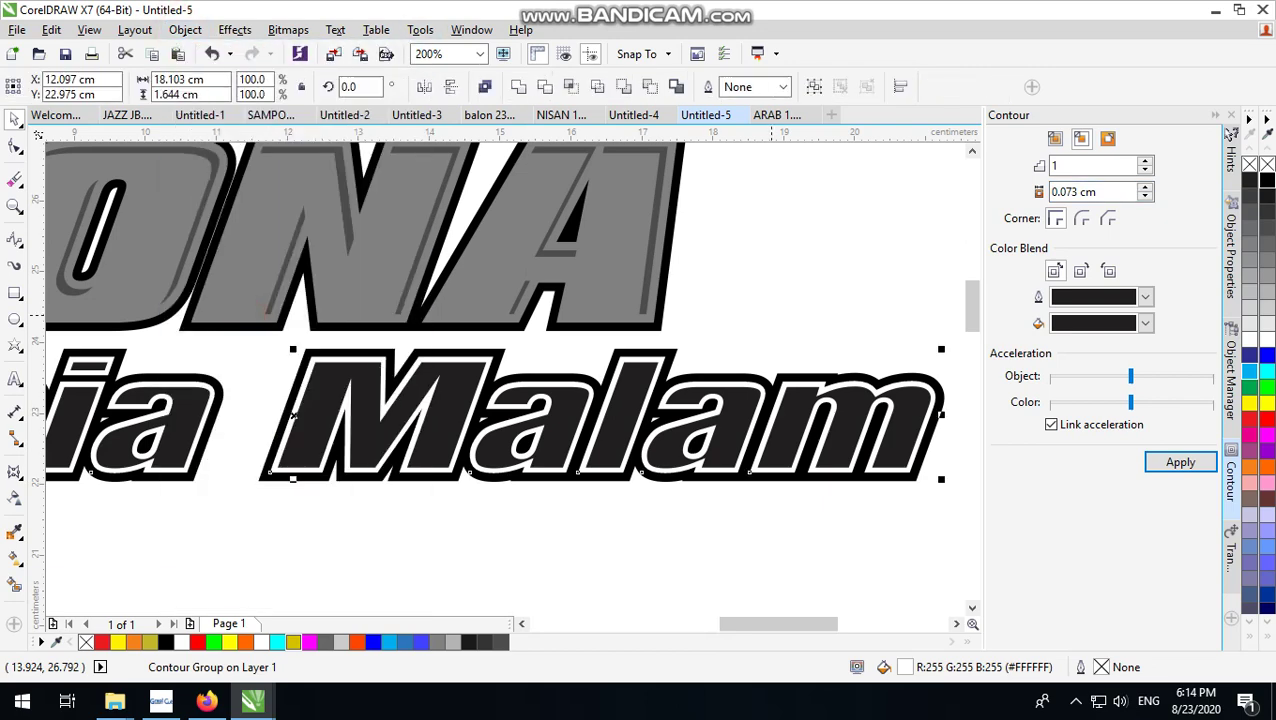
{"action": "scroll", "coordinate": [561, 359], "scroll_direction": "down", "scroll_amount": 1}
Step: Fill the Dunia Malam letters light grey
{"action": "scroll", "coordinate": [440, 356], "scroll_direction": "up", "scroll_amount": 1}
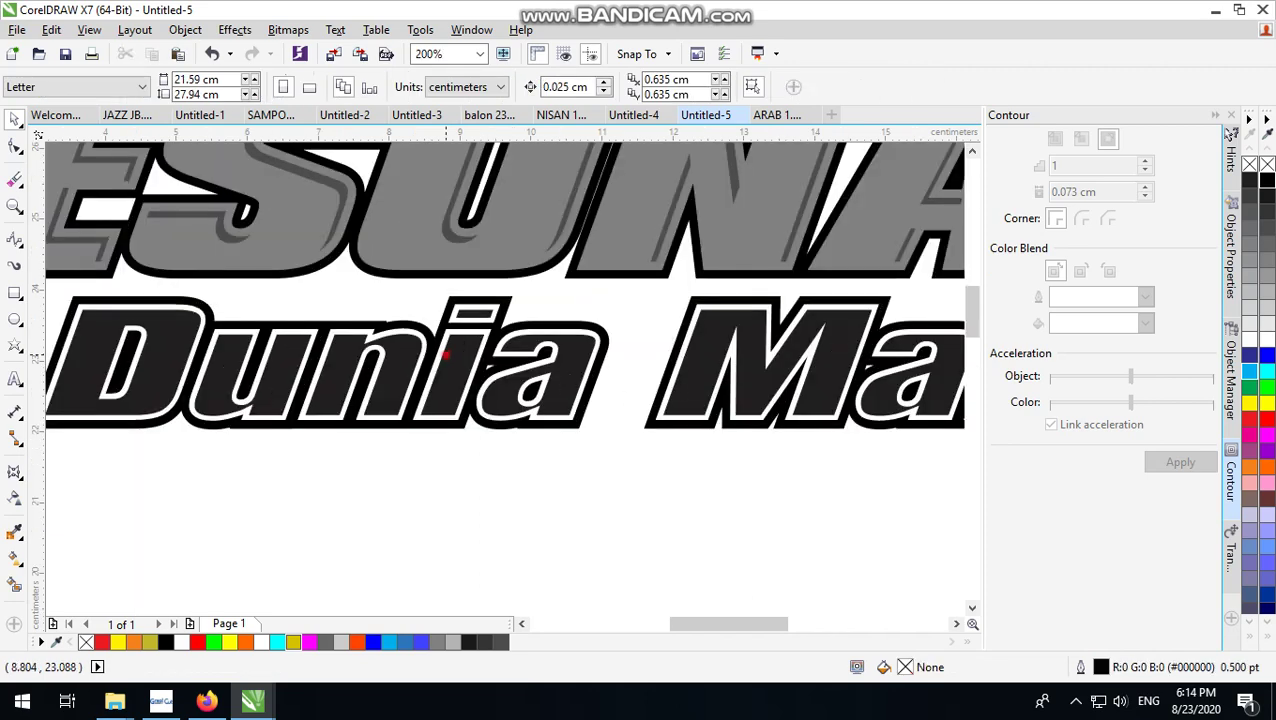
{"action": "left_click", "coordinate": [445, 350]}
{"action": "left_click", "coordinate": [1262, 309]}
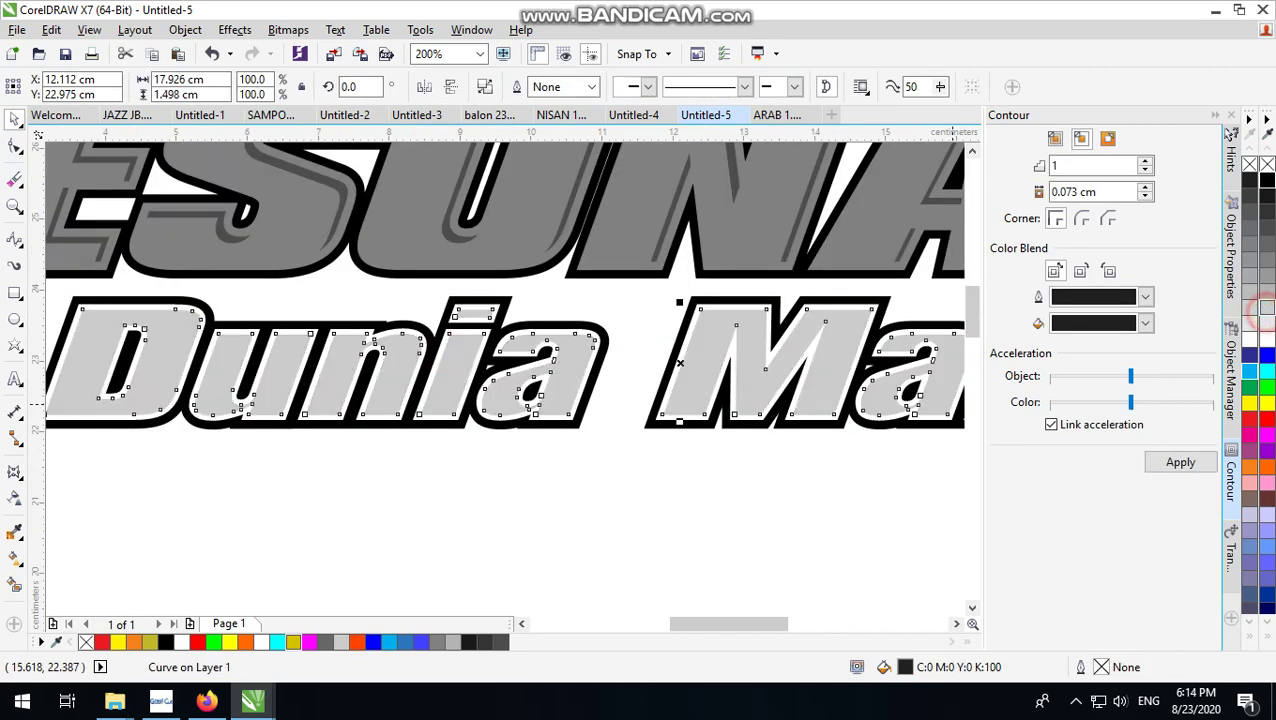
{"action": "scroll", "coordinate": [501, 489], "scroll_direction": "down", "scroll_amount": 1}
{"action": "left_click", "coordinate": [501, 489]}
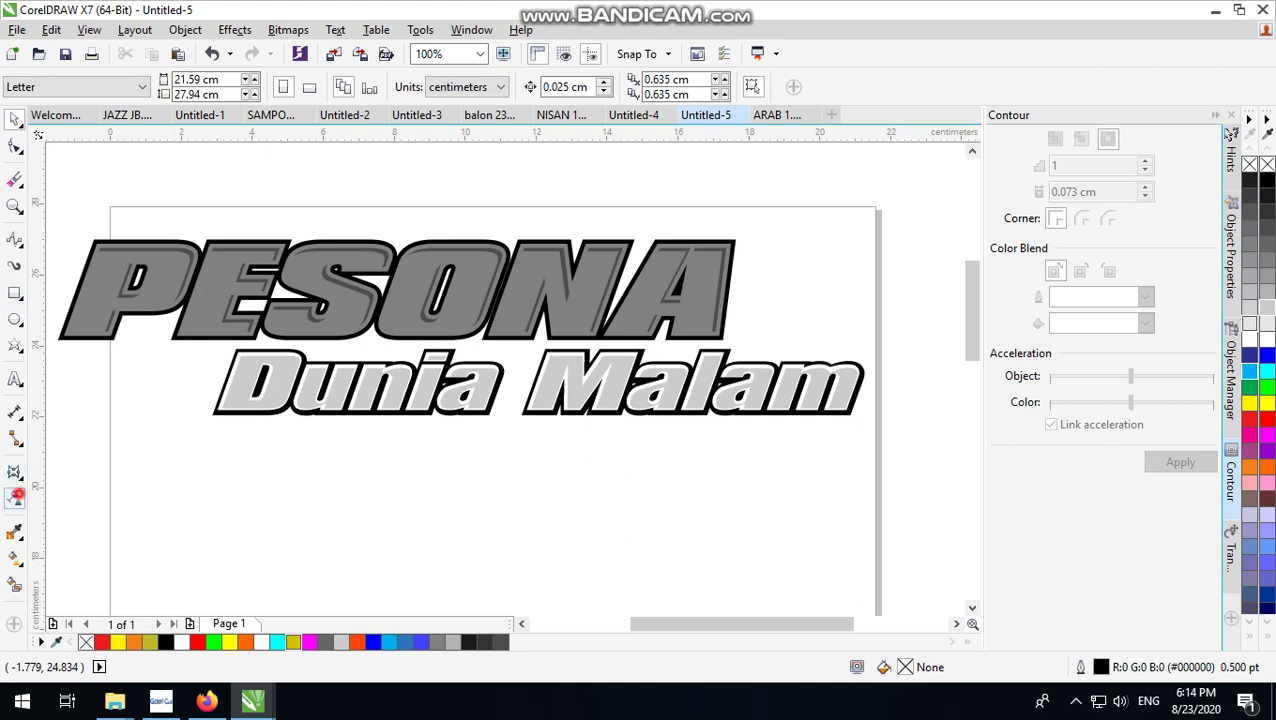
Step: Apply a linear transparency so the Dunia Malam letters fade to white at the top
{"action": "left_click", "coordinate": [15, 497]}
{"action": "scroll", "coordinate": [589, 390], "scroll_direction": "up", "scroll_amount": 2}
{"action": "left_click", "coordinate": [547, 392]}
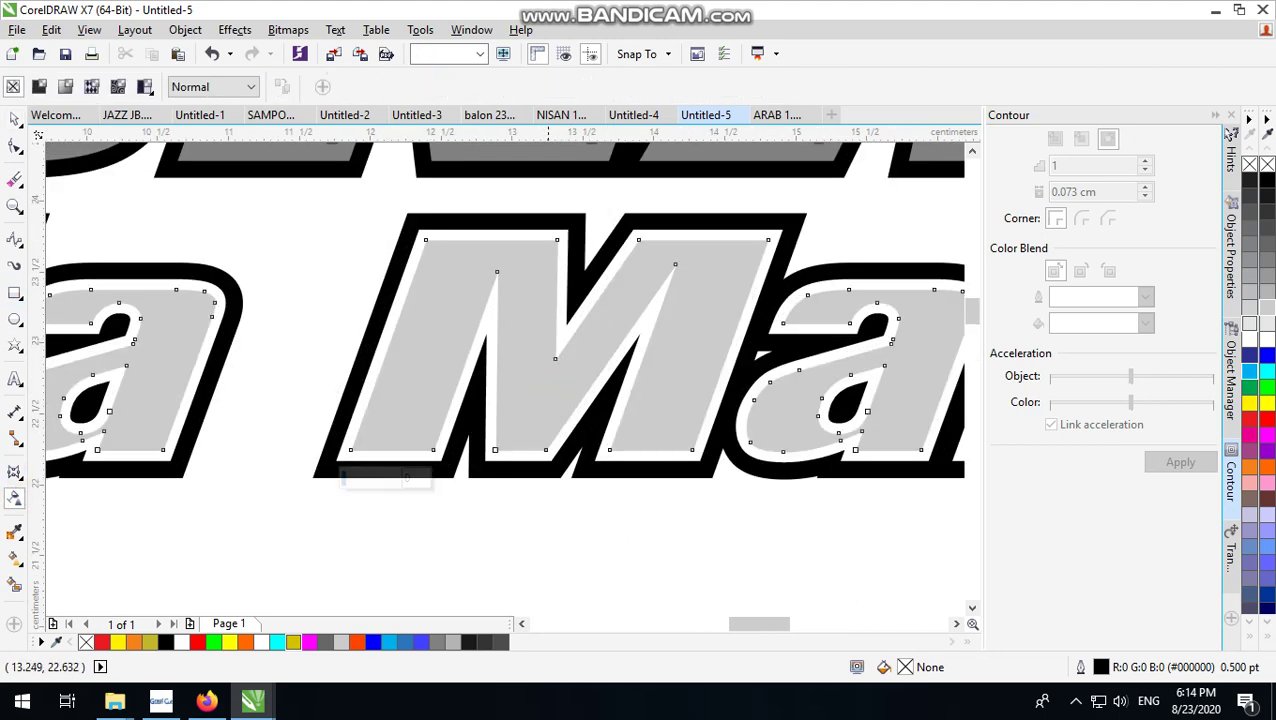
{"action": "left_click_drag", "start_coordinate": [268, 279], "coordinate": [275, 242]}
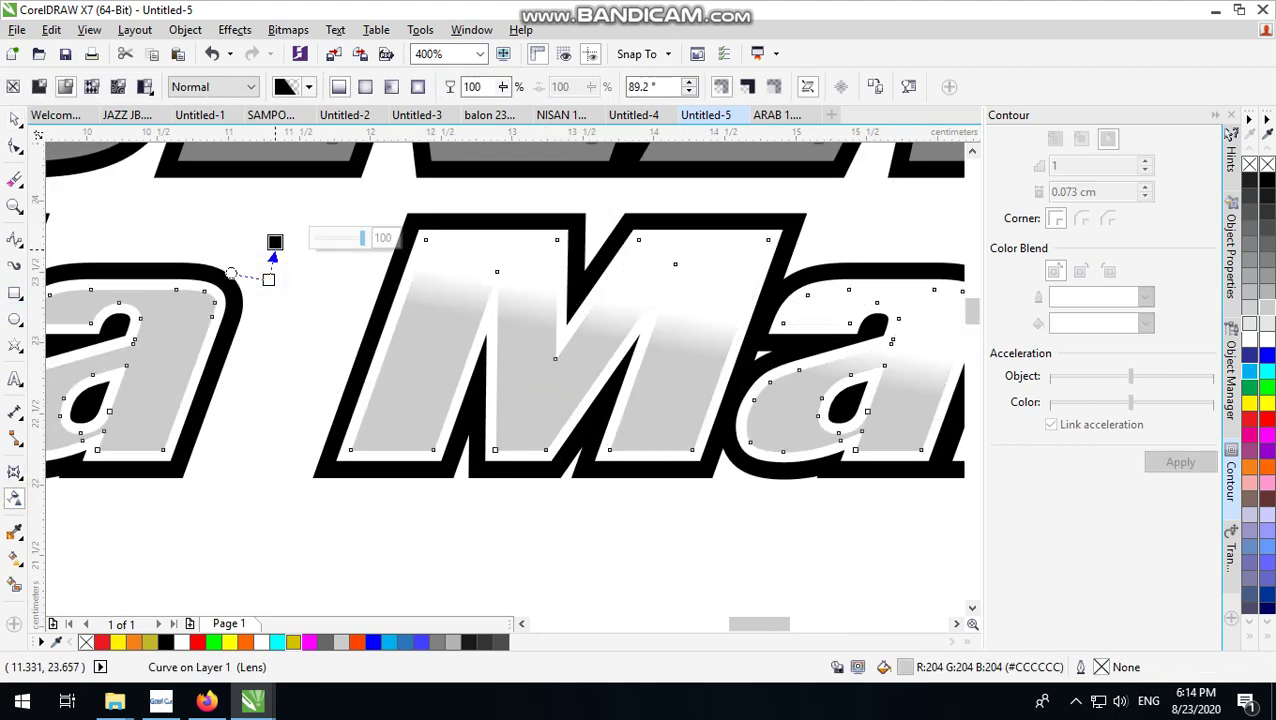
{"action": "key", "text": "ctrl+z"}
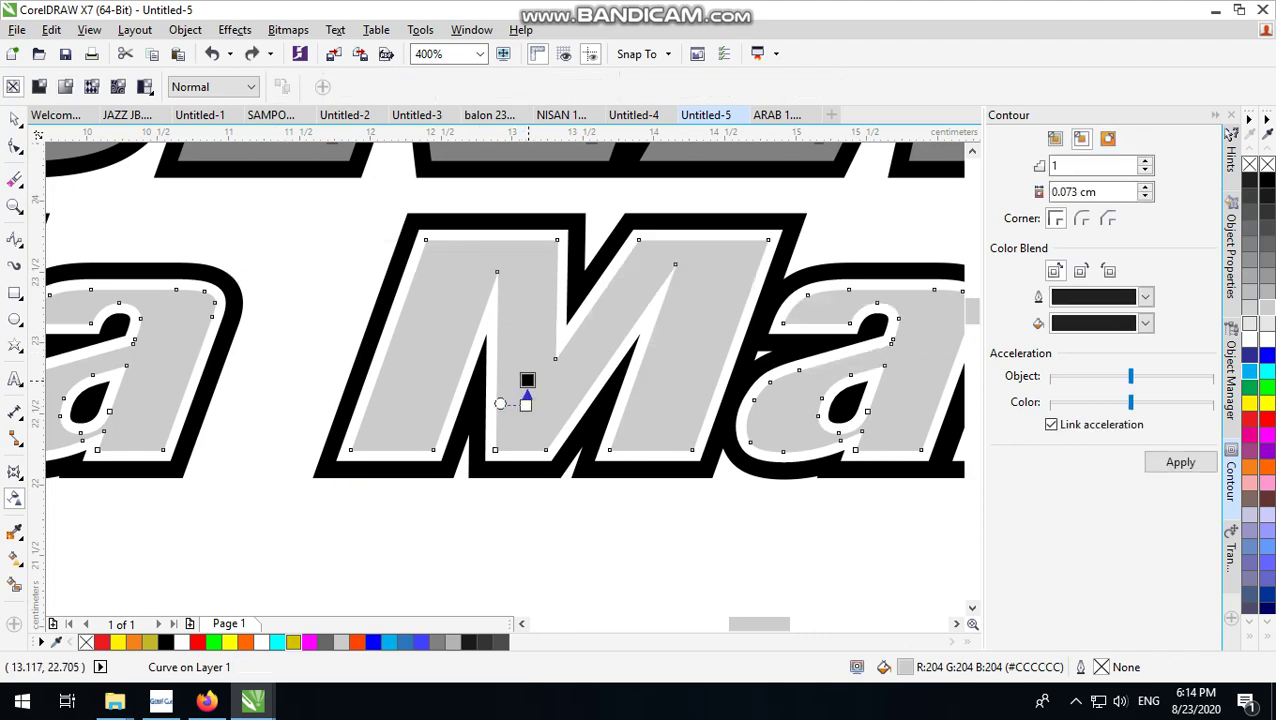
{"action": "left_click_drag", "start_coordinate": [547, 324], "coordinate": [543, 273]}
{"action": "scroll", "coordinate": [543, 273], "scroll_direction": "down", "scroll_amount": 2}
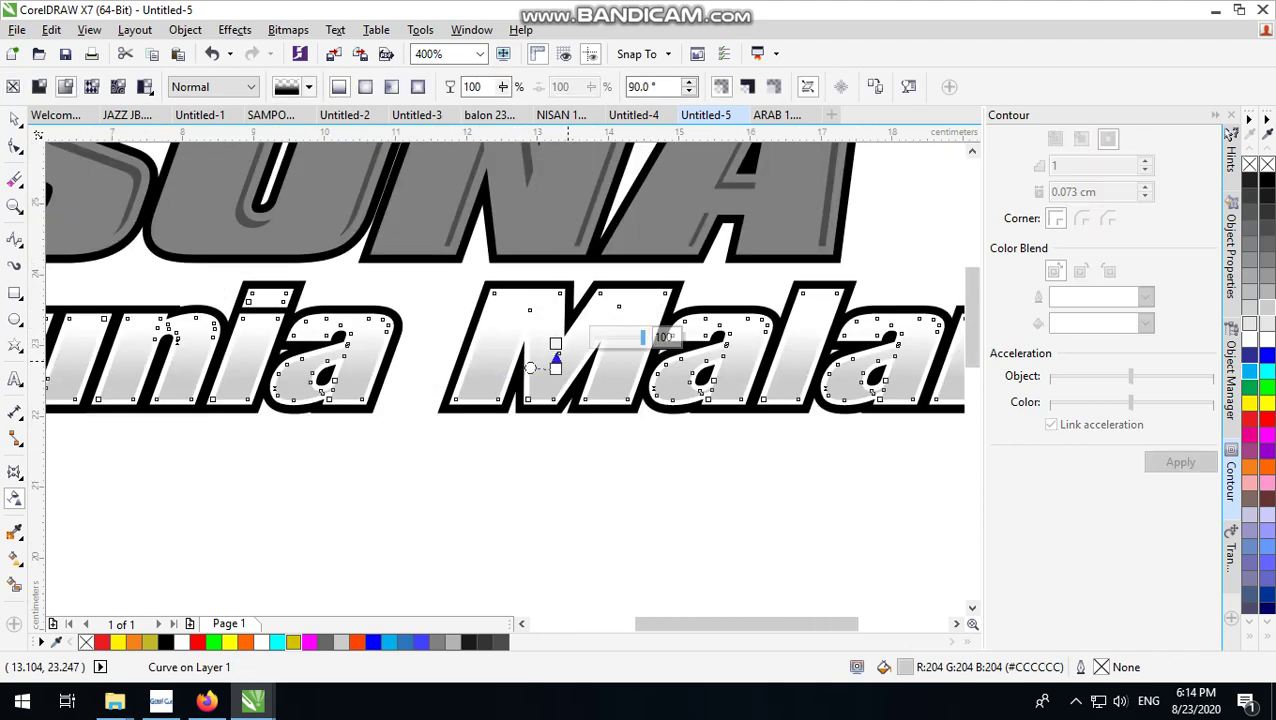
{"action": "left_click", "coordinate": [16, 119]}
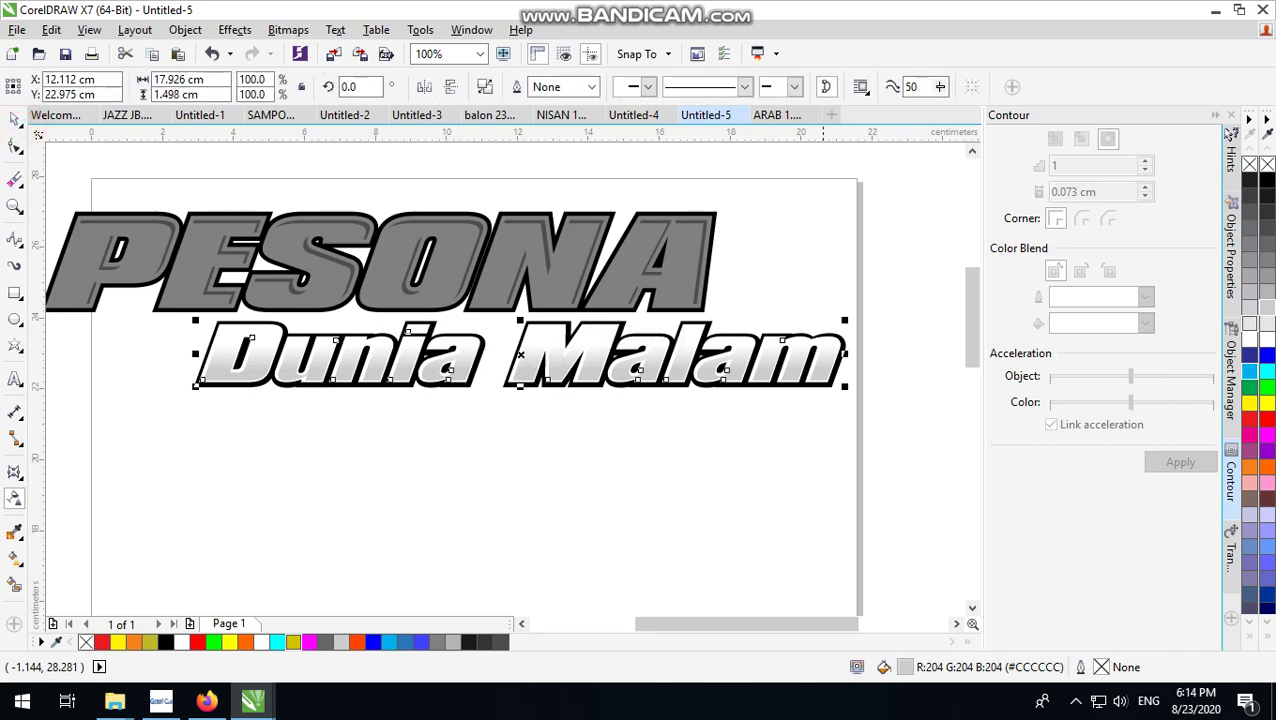
{"action": "scroll", "coordinate": [860, 440], "scroll_direction": "up", "scroll_amount": 1}
{"action": "left_click", "coordinate": [860, 432]}
{"action": "scroll", "coordinate": [860, 432], "scroll_direction": "down", "scroll_amount": 2}
{"action": "scroll", "coordinate": [857, 429], "scroll_direction": "up", "scroll_amount": 1}
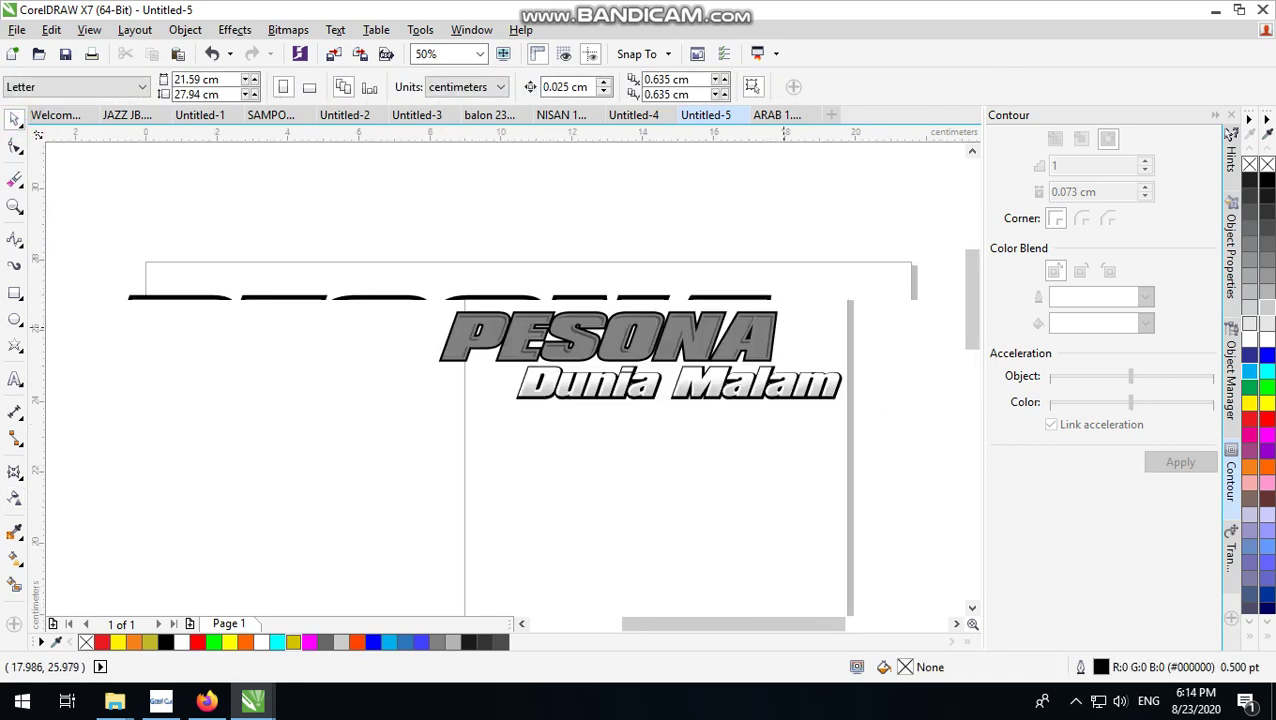
{"action": "scroll", "coordinate": [857, 429], "scroll_direction": "up", "scroll_amount": 1}
Step: Fill the outer PESONA letters with light grey #B3B3B3
{"action": "left_click", "coordinate": [705, 351]}
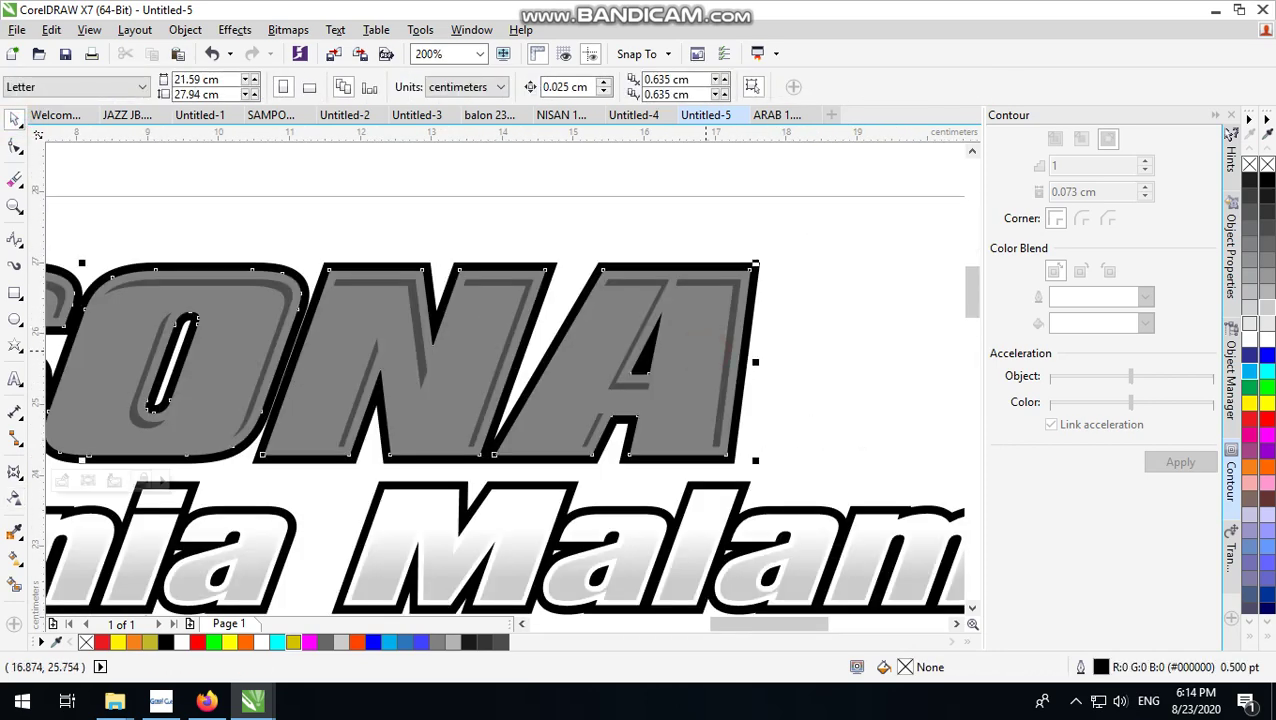
{"action": "left_click", "coordinate": [1265, 285]}
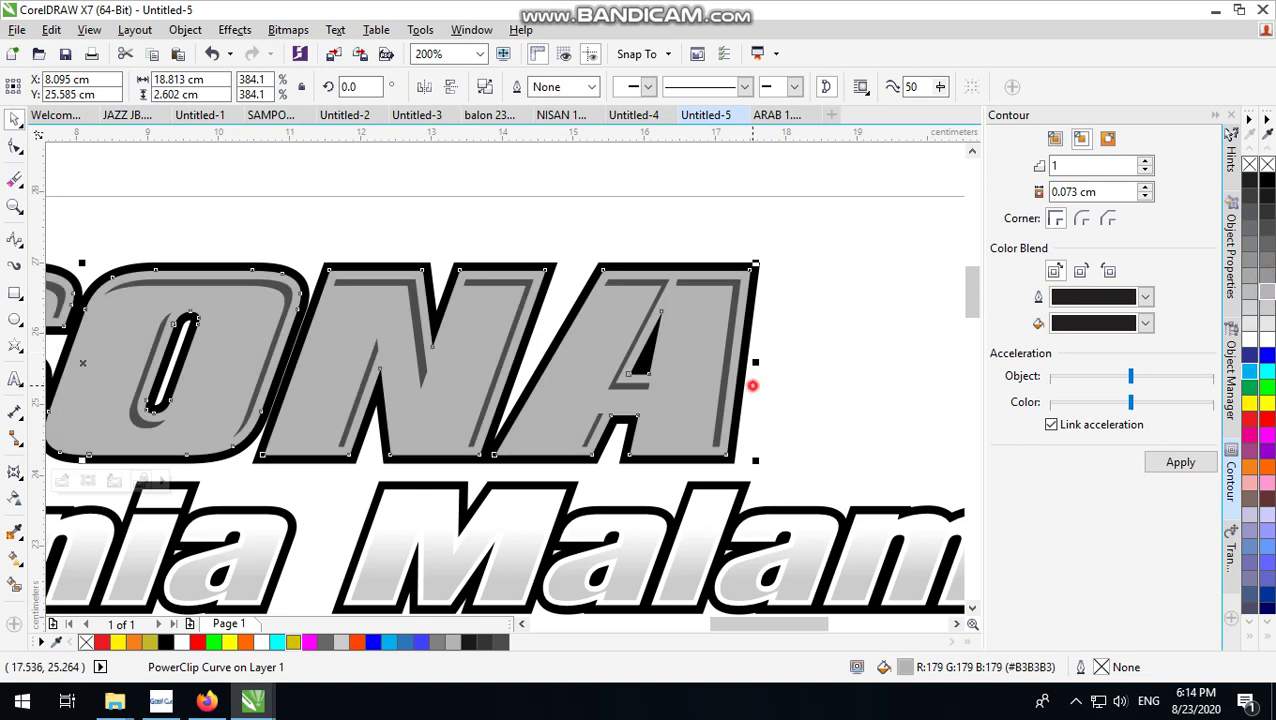
{"action": "left_click", "coordinate": [752, 385]}
{"action": "scroll", "coordinate": [770, 388], "scroll_direction": "down", "scroll_amount": 1}
{"action": "left_click", "coordinate": [890, 357]}
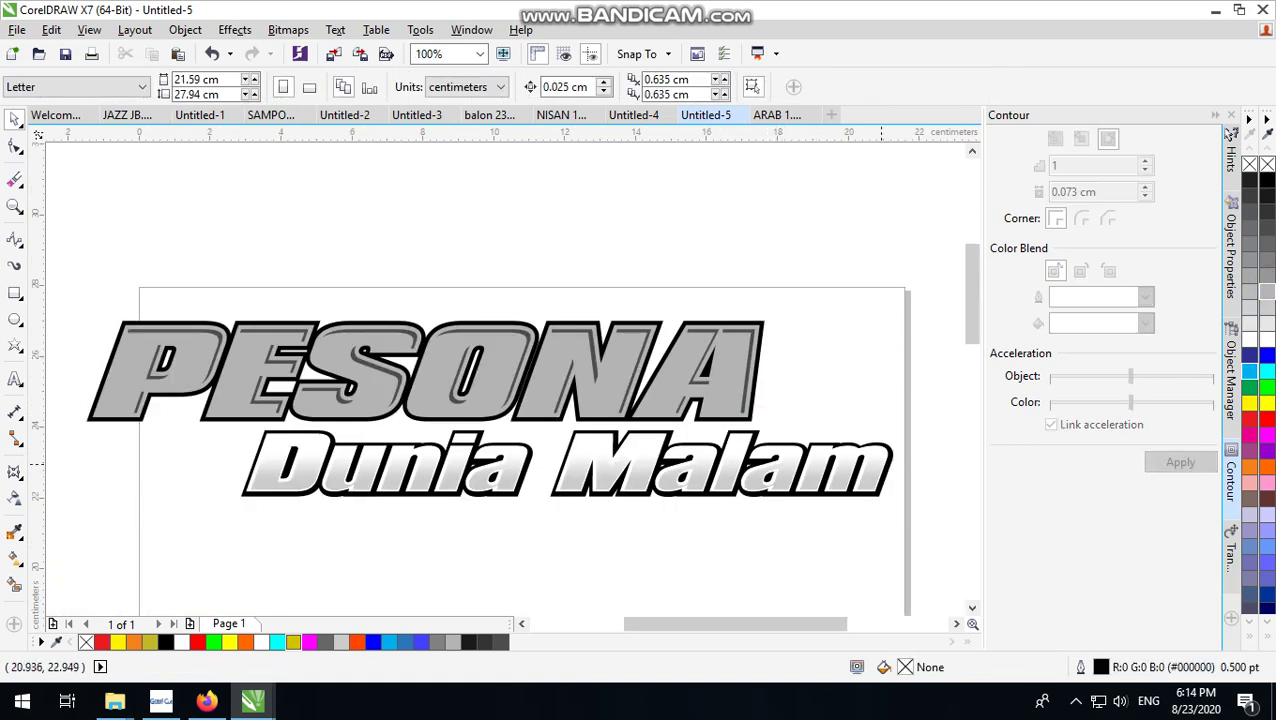
{"action": "scroll", "coordinate": [880, 455], "scroll_direction": "up", "scroll_amount": 1}
{"action": "left_click", "coordinate": [902, 447]}
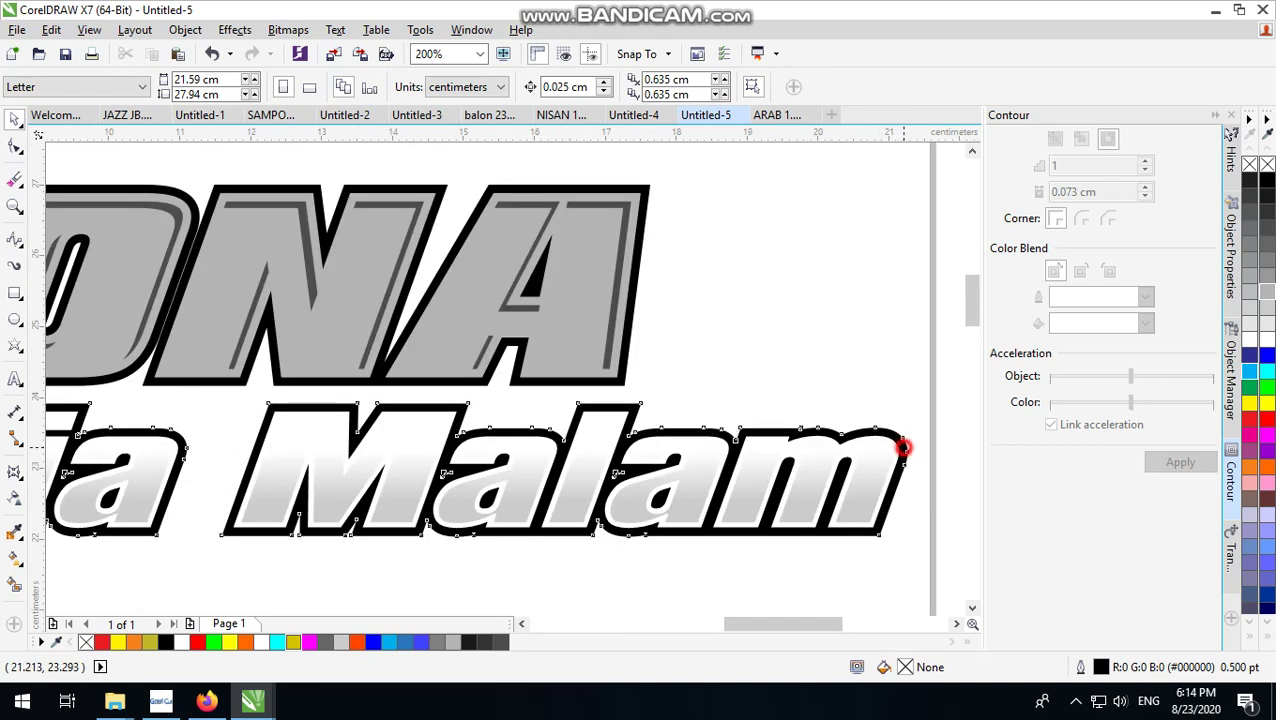
Step: Group PESONA with Dunia Malam and give the logo a 0.273 cm outside contour
{"action": "left_click", "coordinate": [632, 330], "text": "shift"}
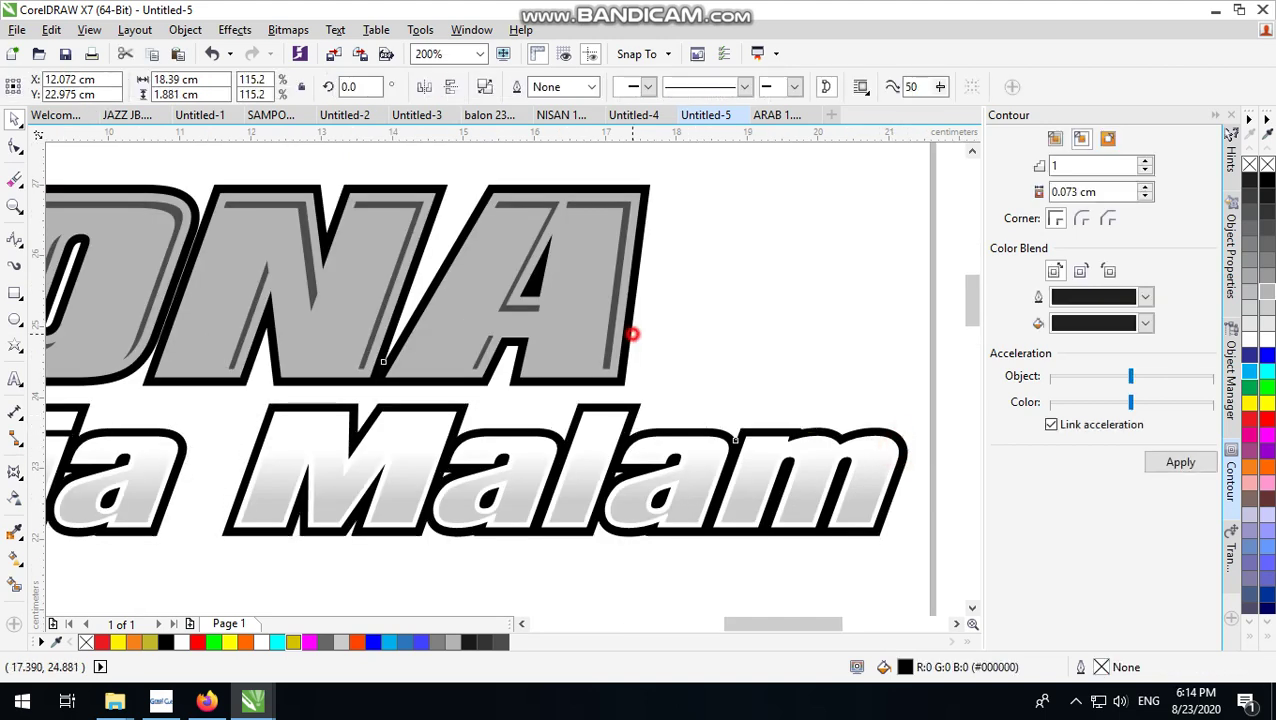
{"action": "key", "text": "ctrl+g"}
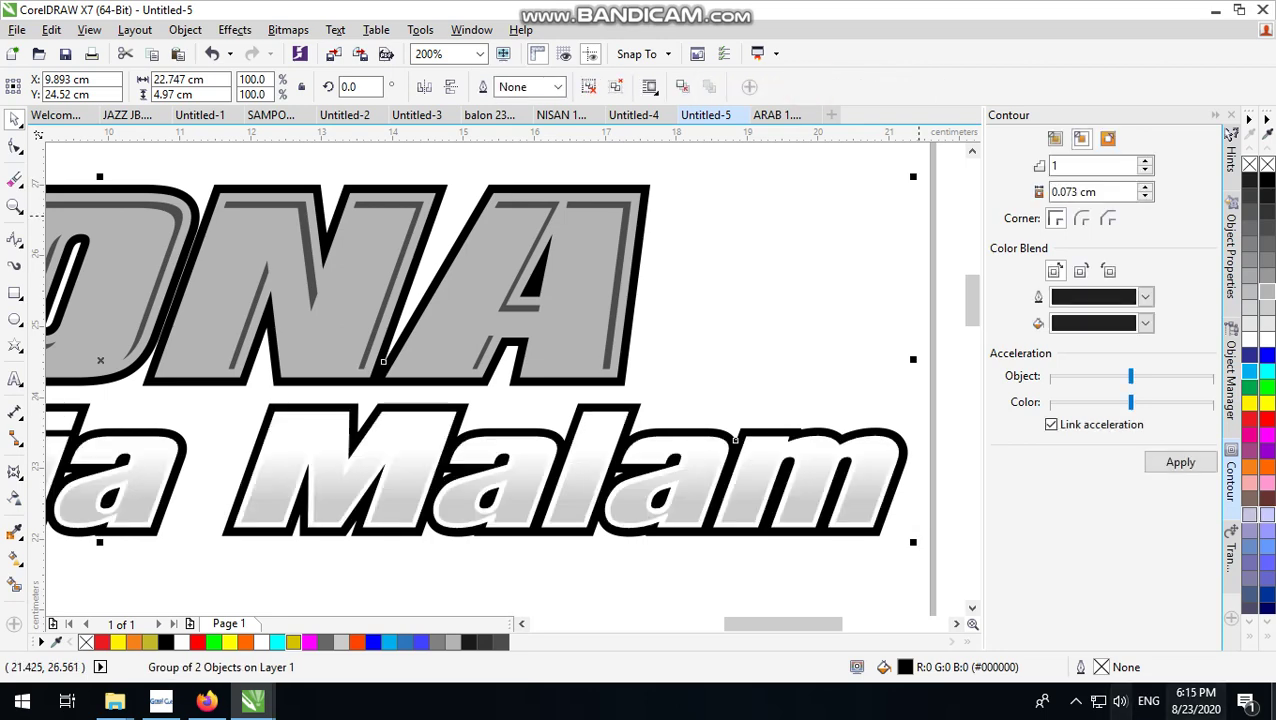
{"action": "left_click", "coordinate": [1108, 137]}
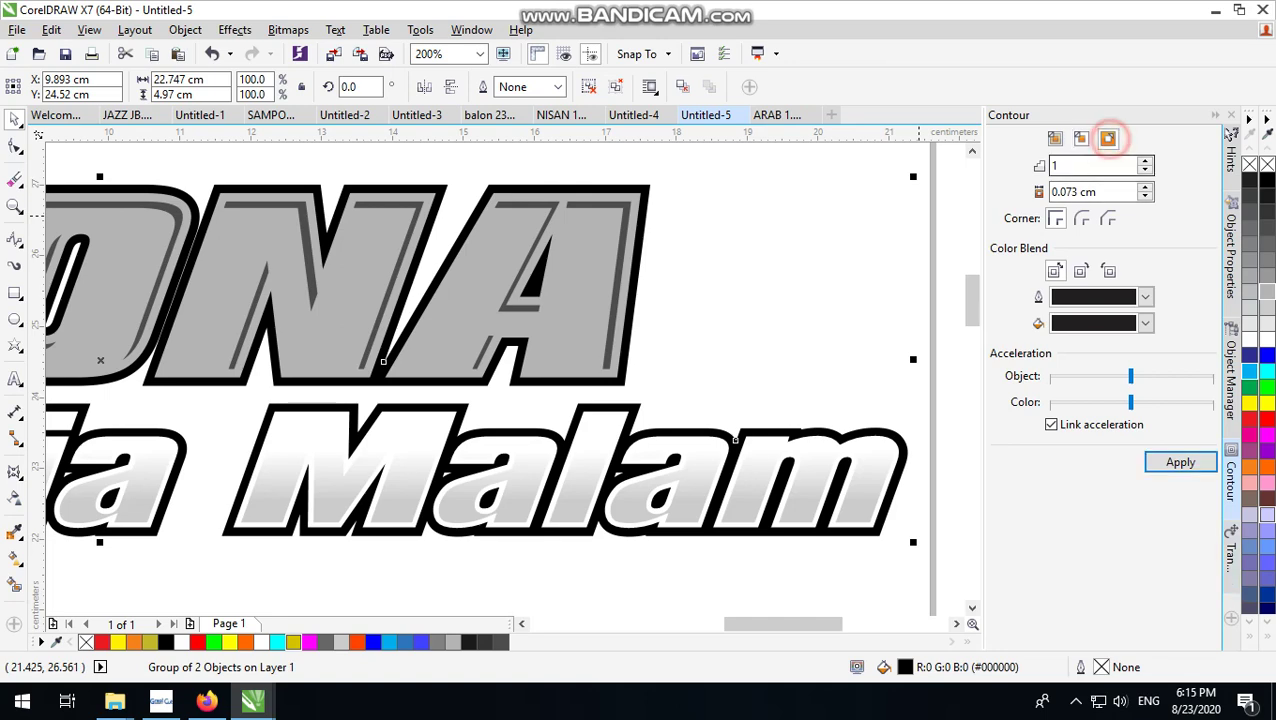
{"action": "left_click", "coordinate": [1172, 462]}
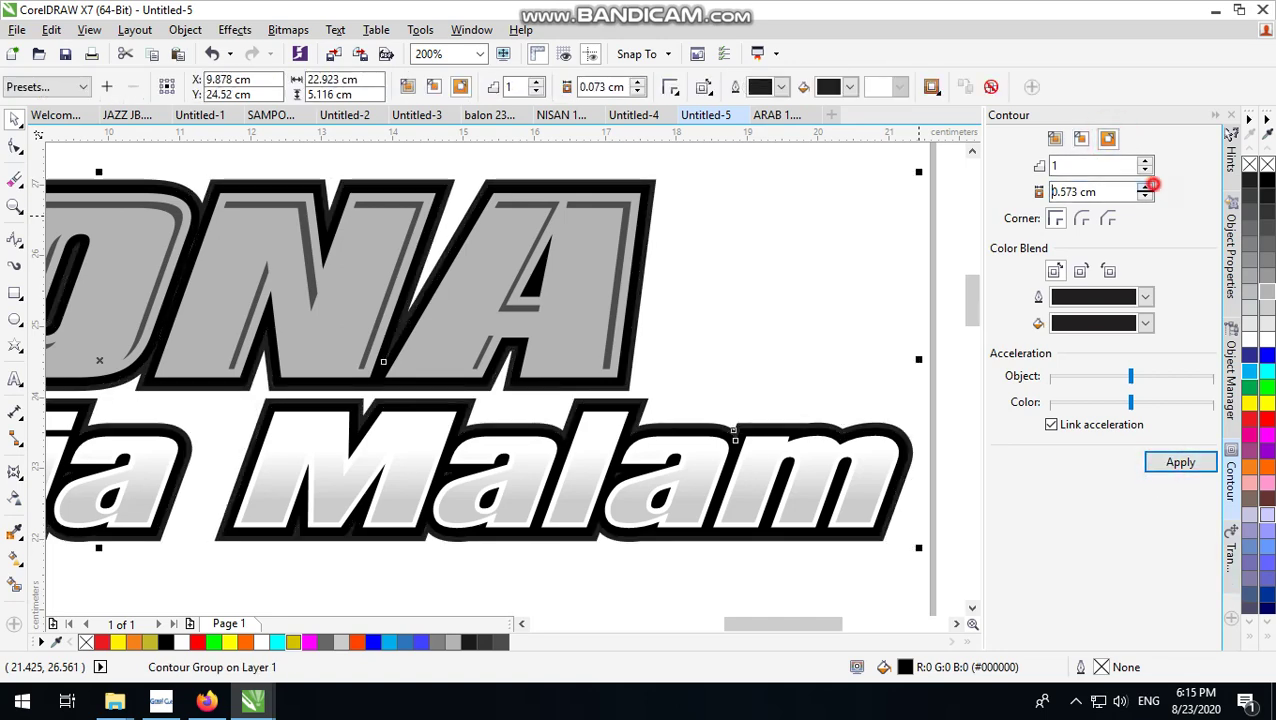
{"action": "left_click", "coordinate": [1180, 462]}
{"action": "scroll", "coordinate": [687, 460], "scroll_direction": "down", "scroll_amount": 2}
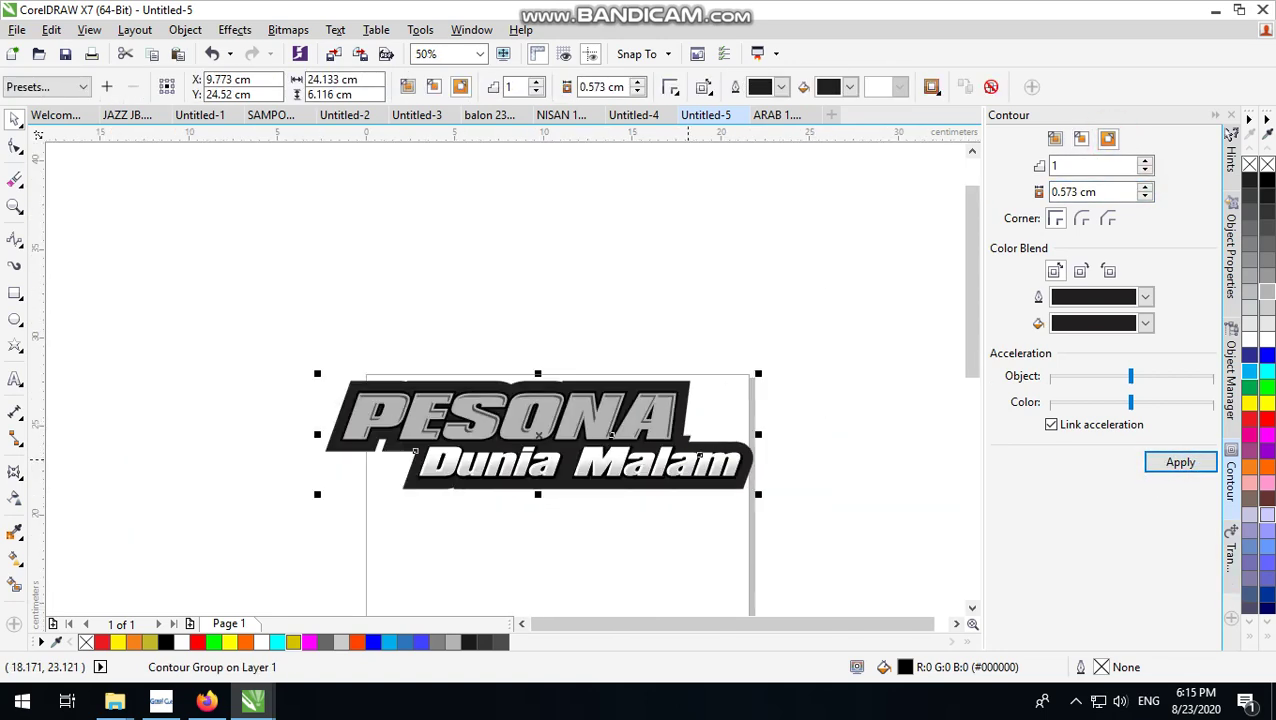
{"action": "scroll", "coordinate": [527, 441], "scroll_direction": "up", "scroll_amount": 1}
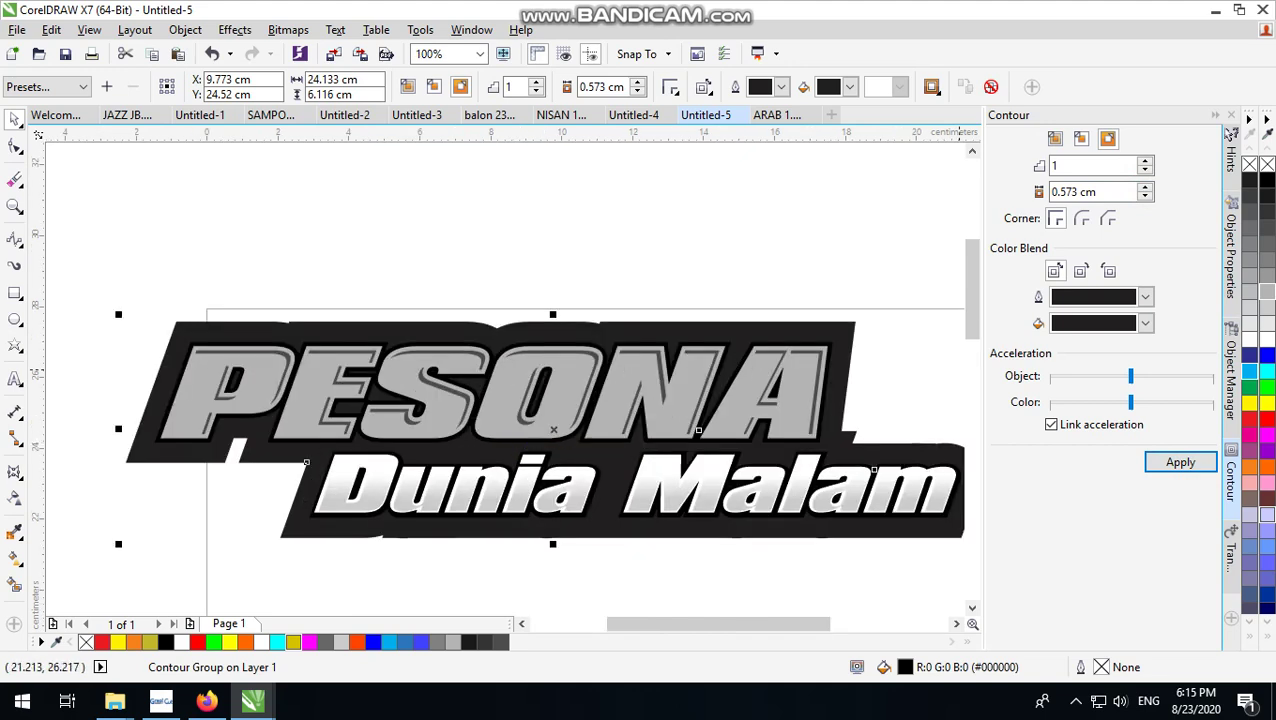
{"action": "left_click_drag", "start_coordinate": [1060, 194], "coordinate": [1066, 192]}
{"action": "key", "text": "Return"}
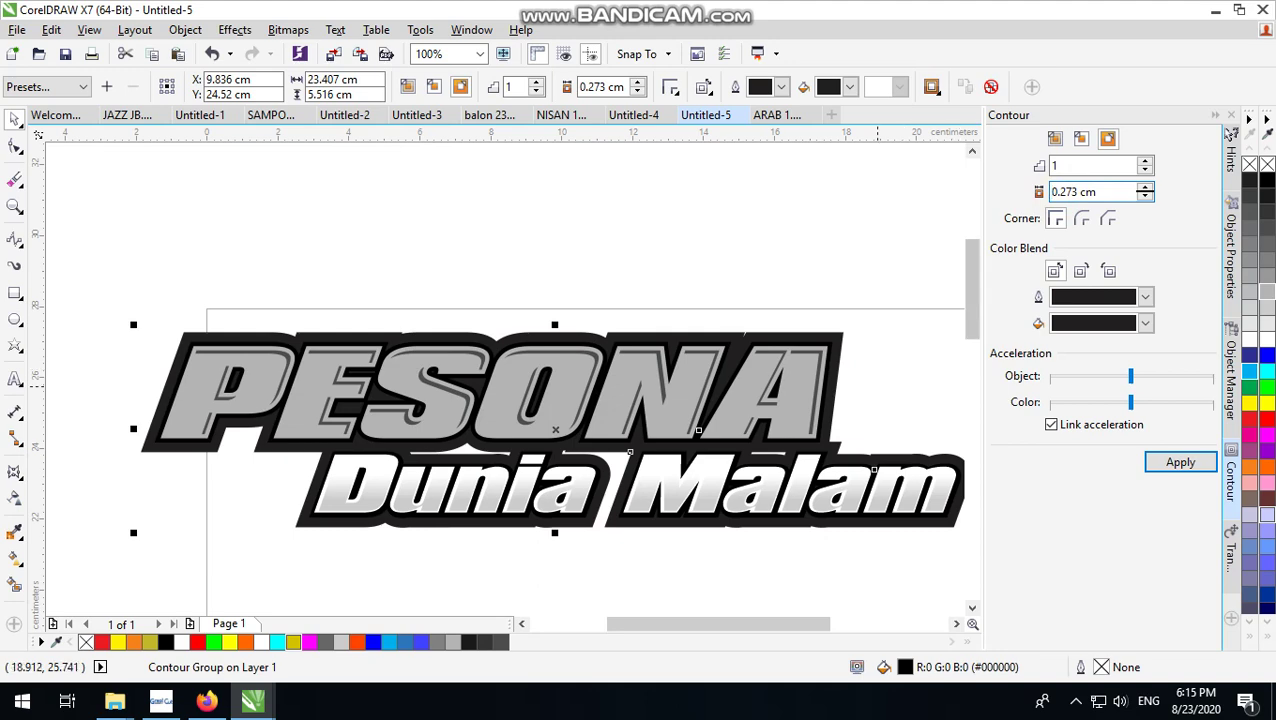
Step: Break the logo's contour group apart
{"action": "left_click", "coordinate": [190, 30]}
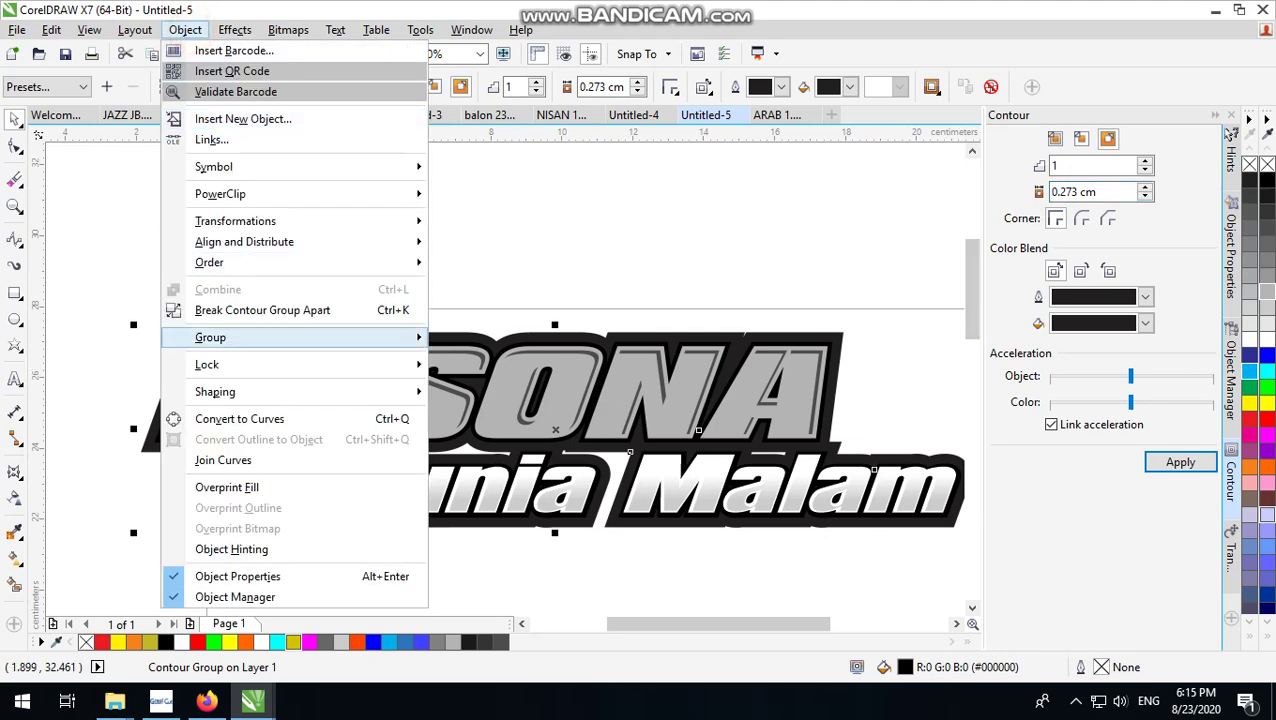
{"action": "left_click", "coordinate": [306, 309]}
{"action": "left_click", "coordinate": [871, 280]}
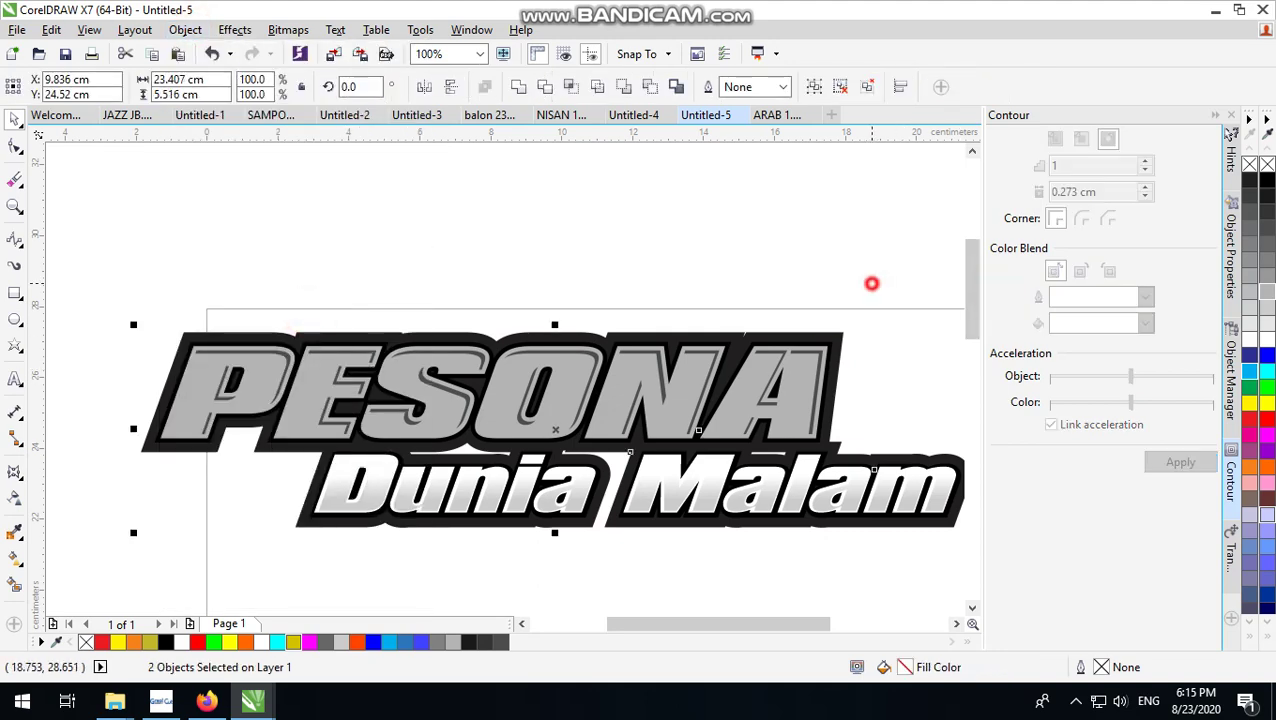
{"action": "scroll", "coordinate": [871, 280], "scroll_direction": "up", "scroll_amount": 2}
Step: Fill the separated outer contour shape with pure black
{"action": "left_click", "coordinate": [457, 292]}
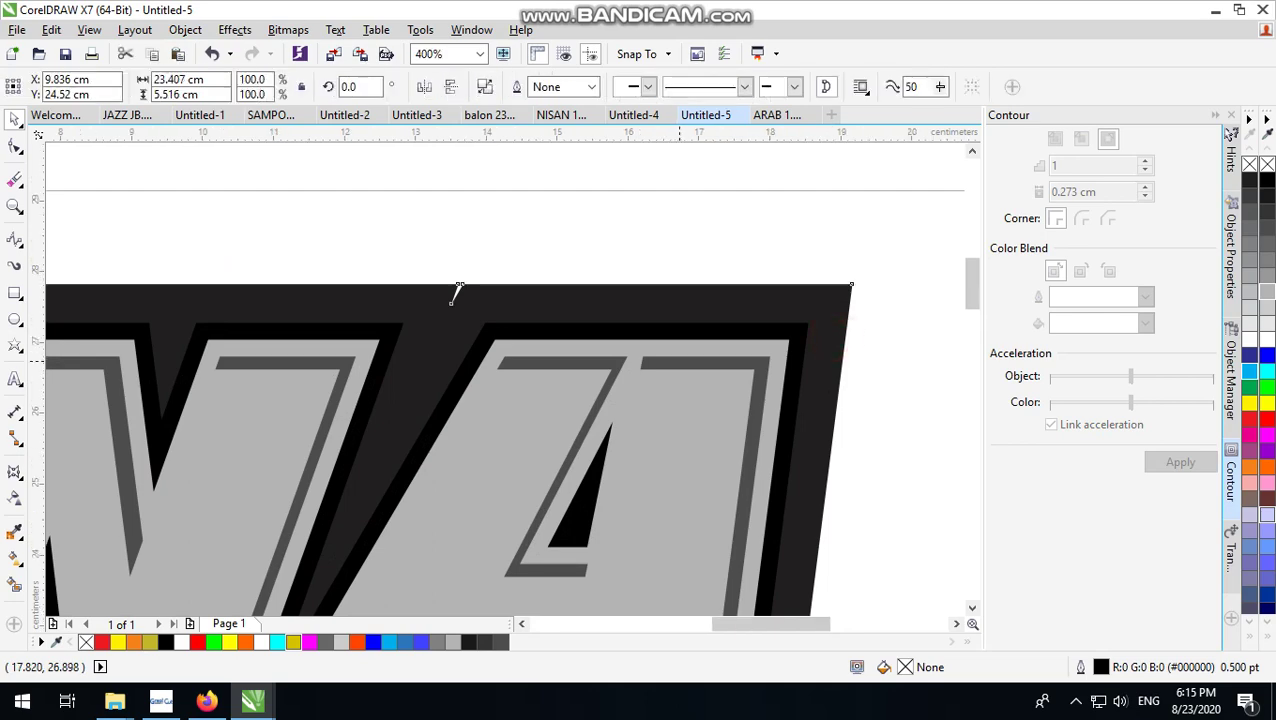
{"action": "scroll", "coordinate": [735, 365], "scroll_direction": "down", "scroll_amount": 2}
{"action": "scroll", "coordinate": [745, 350], "scroll_direction": "up", "scroll_amount": 1}
{"action": "left_click_drag", "start_coordinate": [745, 318], "coordinate": [743, 310]}
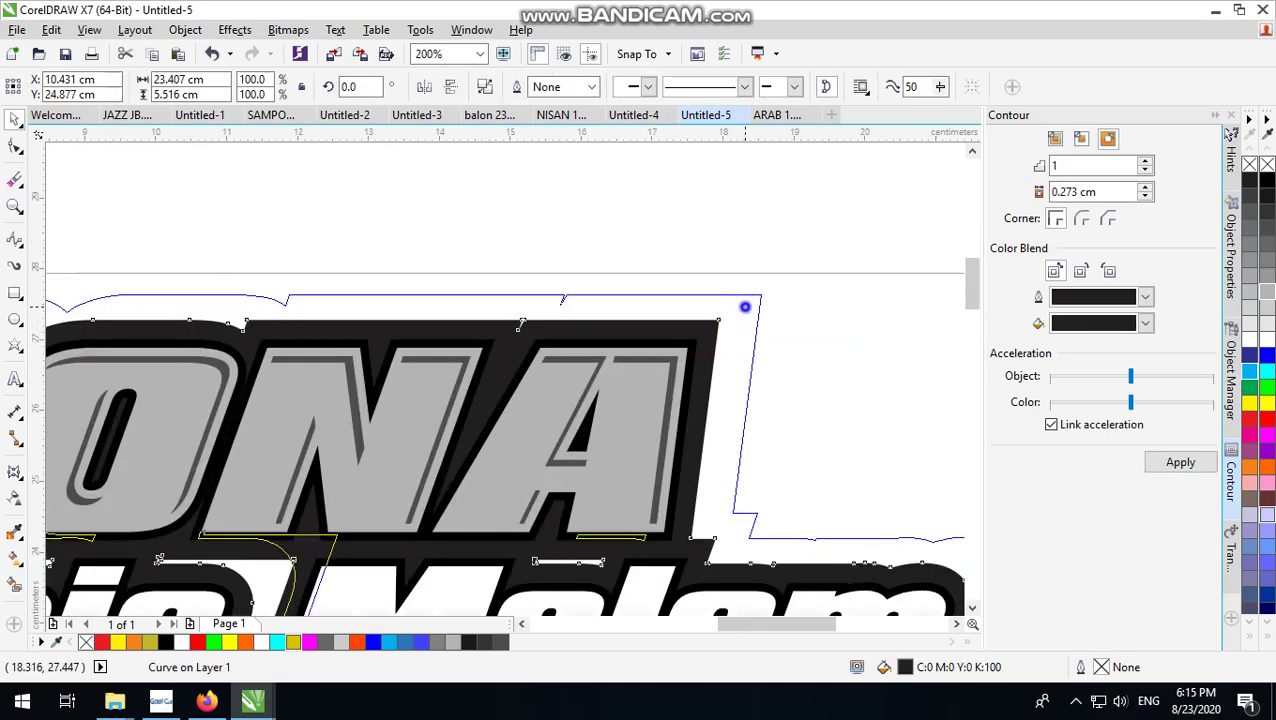
{"action": "scroll", "coordinate": [745, 310], "scroll_direction": "down", "scroll_amount": 1}
{"action": "key", "text": "shift+Page_Down"}
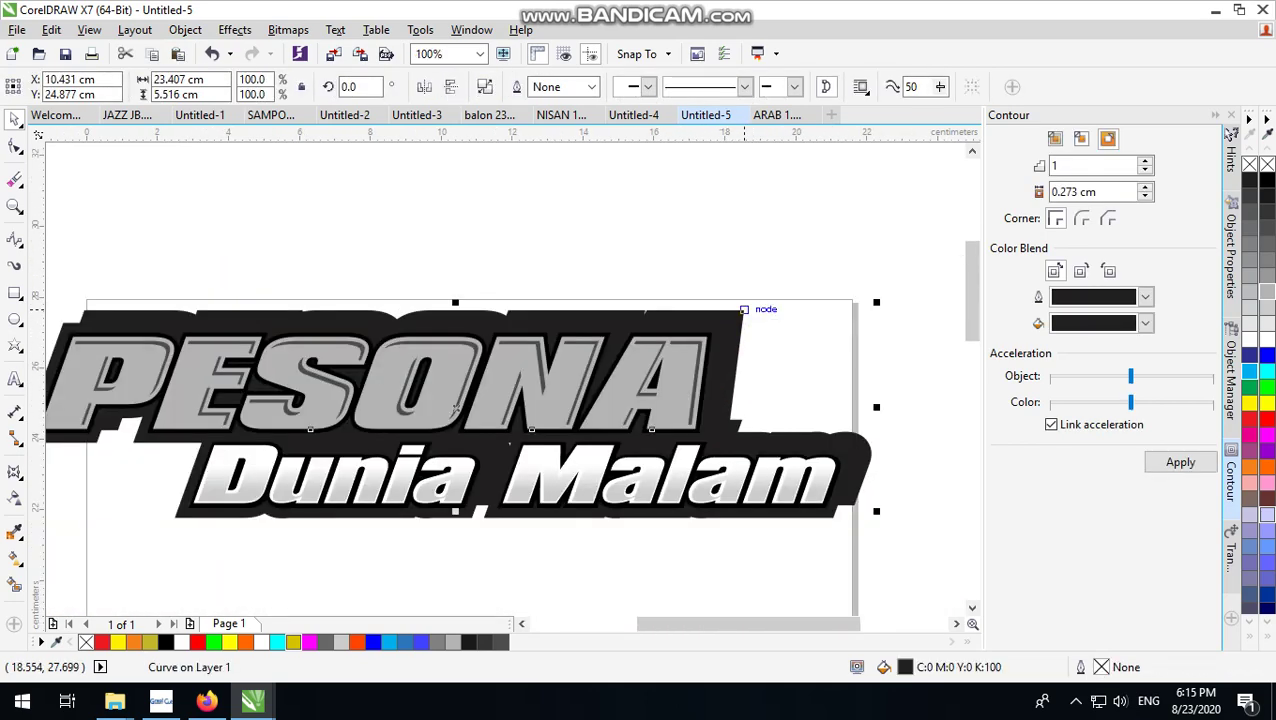
{"action": "left_click", "coordinate": [732, 256]}
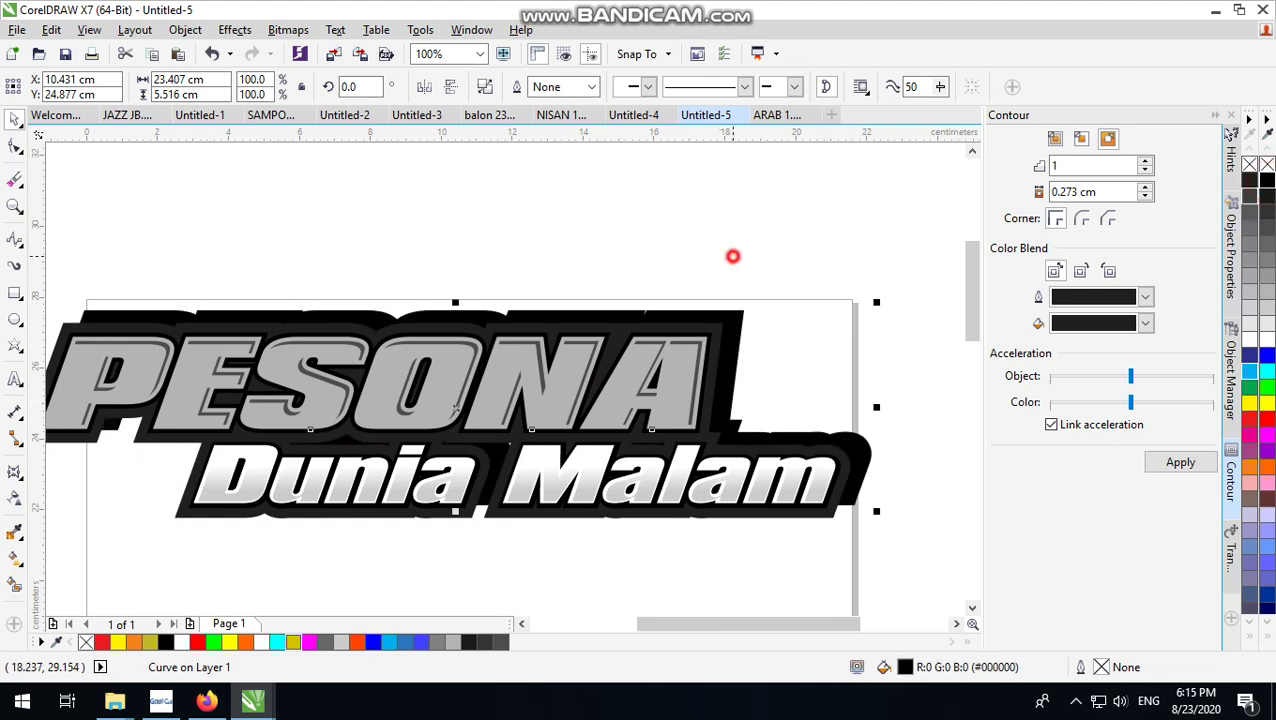
{"action": "scroll", "coordinate": [717, 327], "scroll_direction": "up", "scroll_amount": 1}
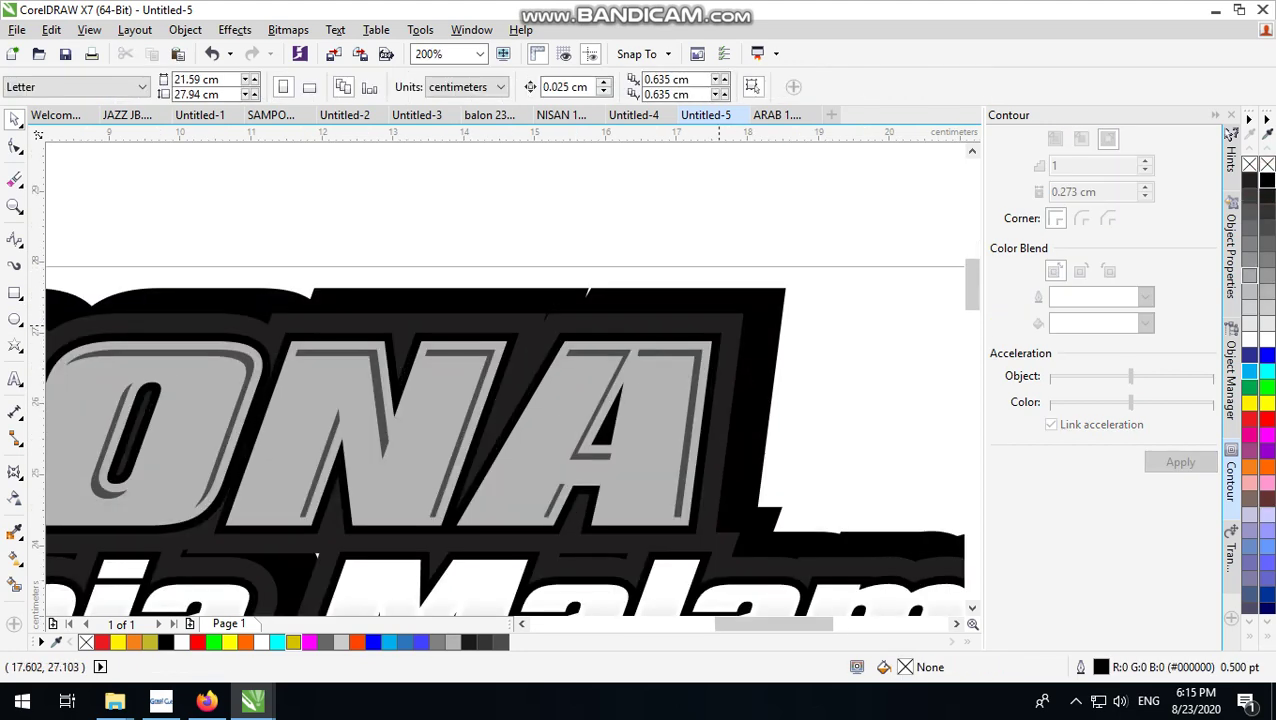
{"action": "left_click", "coordinate": [717, 325]}
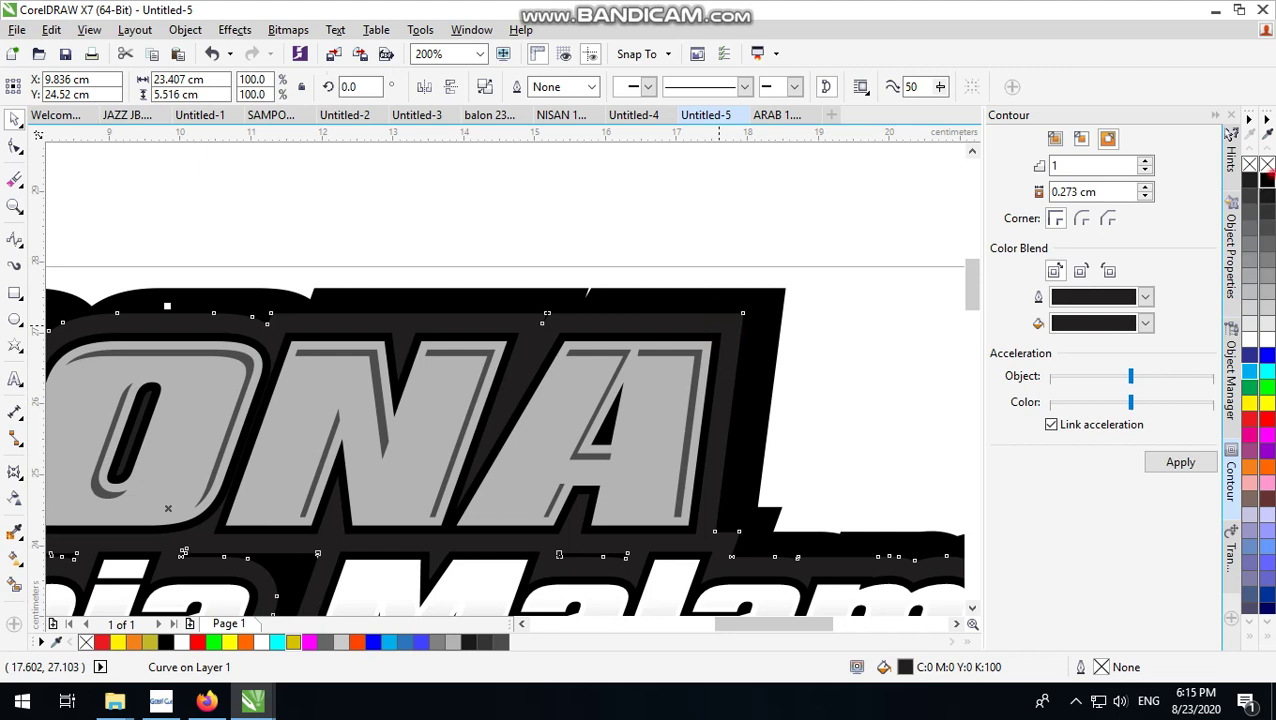
{"action": "left_click", "coordinate": [1266, 180]}
{"action": "key", "text": "F3"}
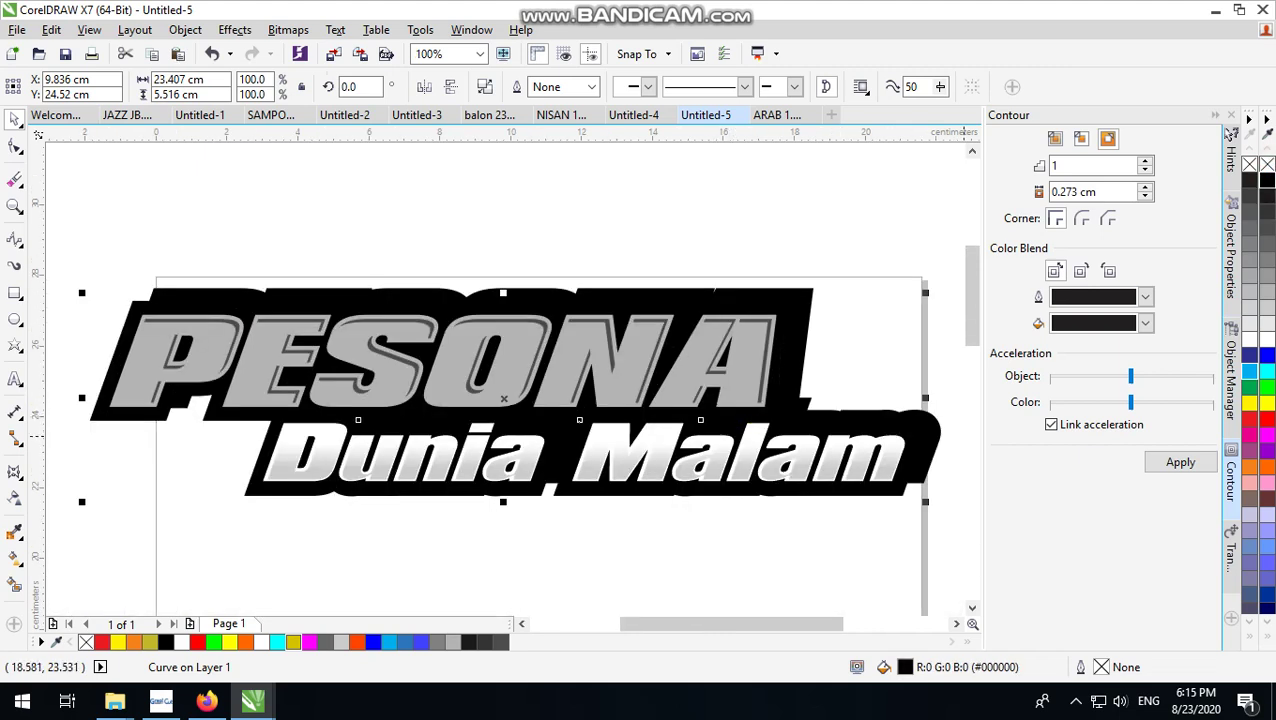
Step: Apply a 2-step contour with 0.073 cm offset around the black backing shape
{"action": "left_click", "coordinate": [1177, 462]}
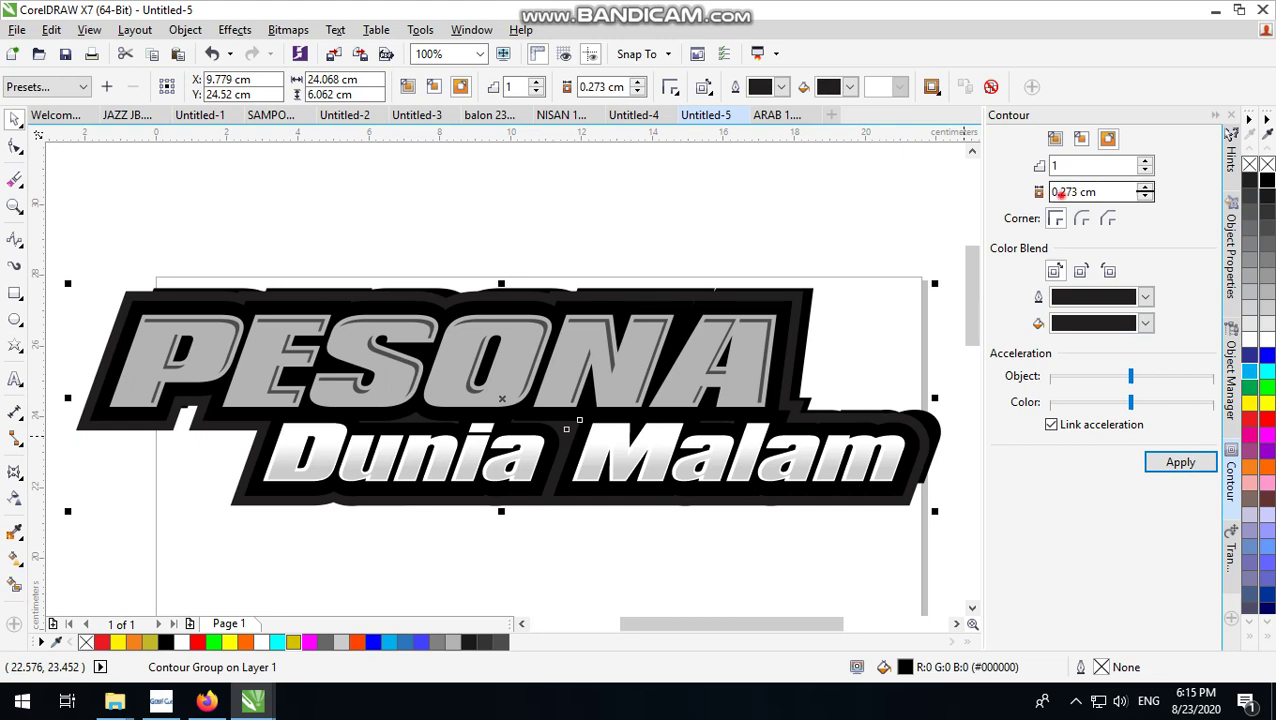
{"action": "left_click", "coordinate": [1061, 193]}
{"action": "type", "text": "0"}
{"action": "type", "text": "2"}
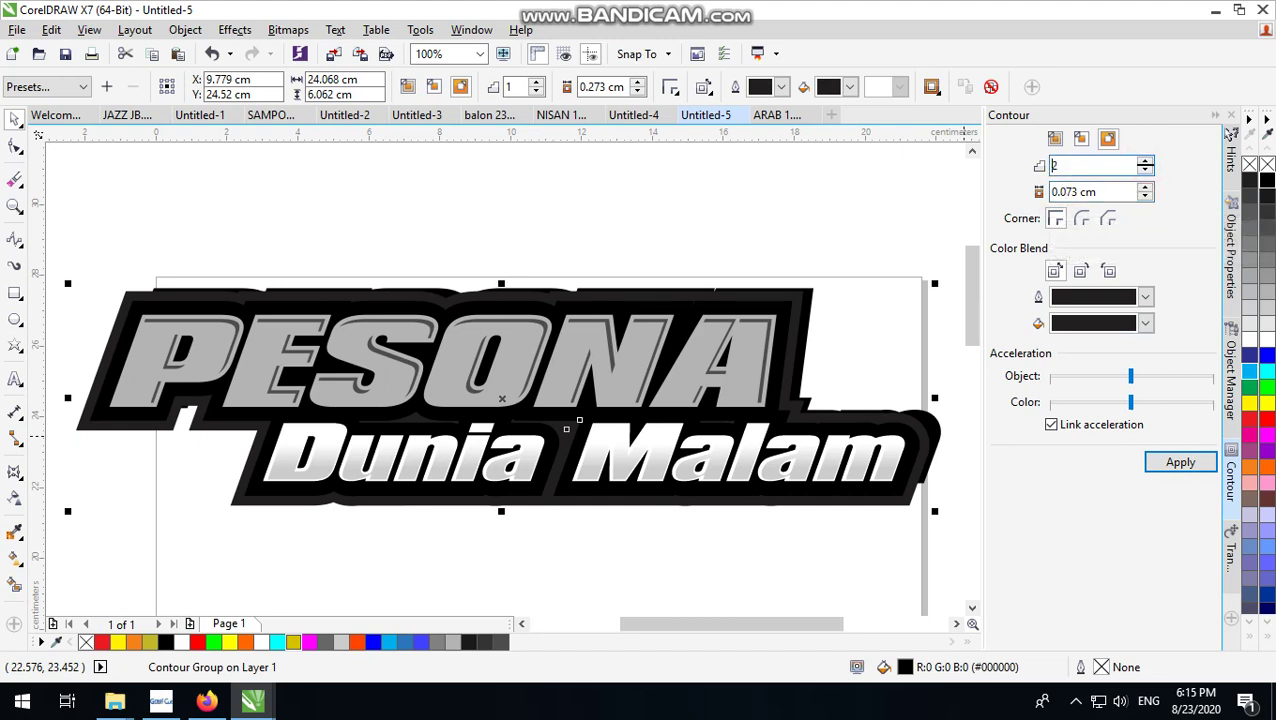
{"action": "left_click", "coordinate": [1162, 466]}
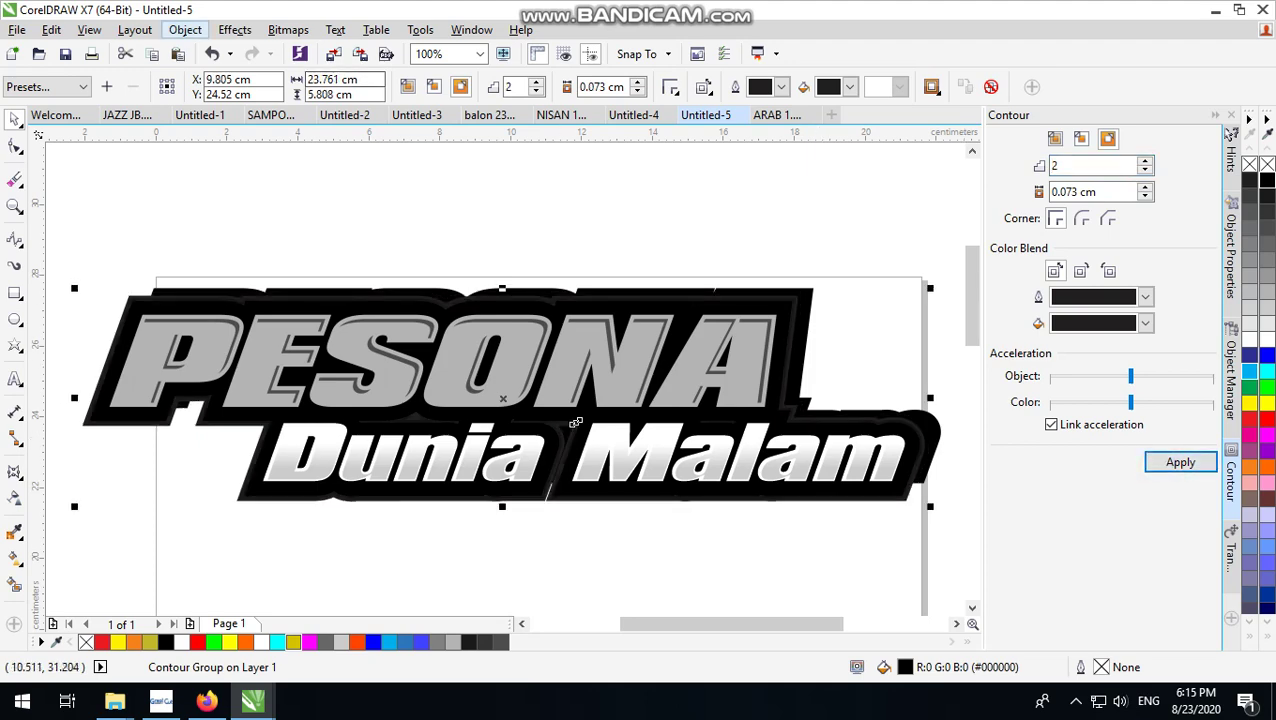
Step: Break the contour group apart into separate objects, then reselect the contour group
{"action": "left_click", "coordinate": [185, 29]}
{"action": "left_click", "coordinate": [245, 310]}
{"action": "left_click", "coordinate": [795, 239]}
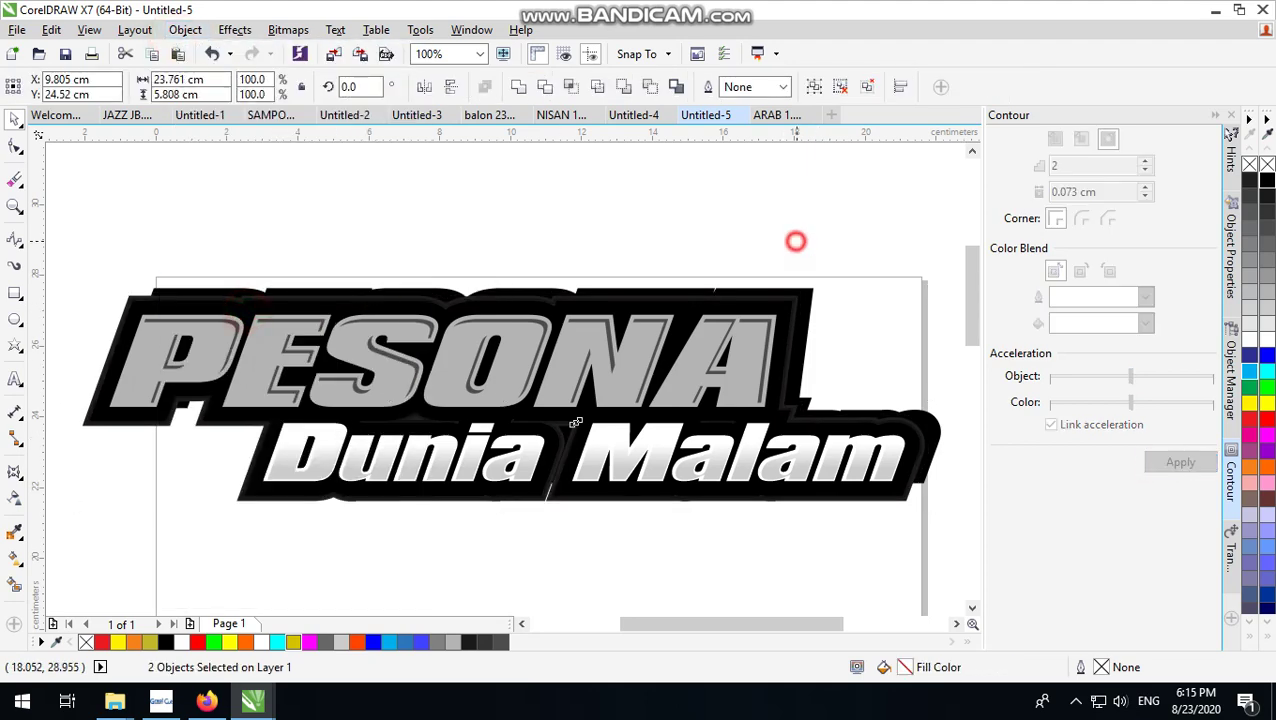
{"action": "scroll", "coordinate": [795, 239], "scroll_direction": "up", "scroll_amount": 3}
{"action": "left_click", "coordinate": [753, 288]}
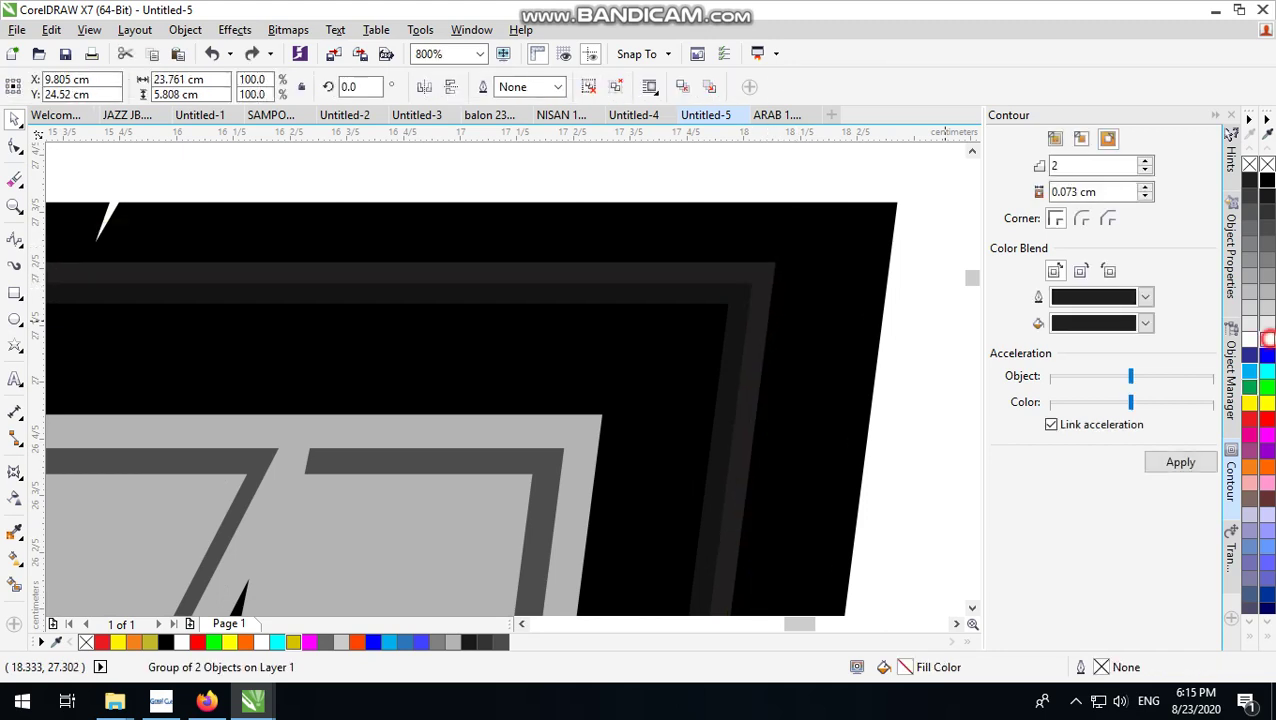
Step: Select the whole PESONA Dunia Malam logo artwork
{"action": "scroll", "coordinate": [682, 428], "scroll_direction": "down", "scroll_amount": 1}
{"action": "scroll", "coordinate": [682, 428], "scroll_direction": "down", "scroll_amount": 1}
{"action": "scroll", "coordinate": [682, 428], "scroll_direction": "down", "scroll_amount": 1}
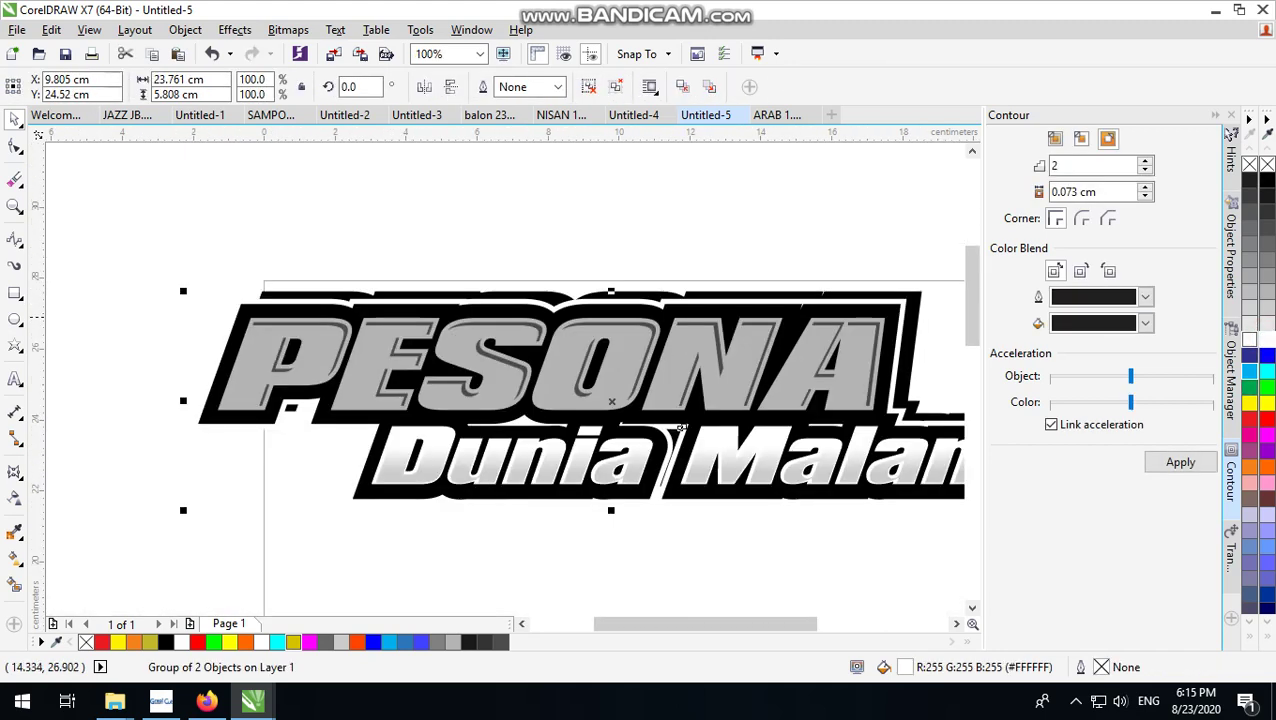
{"action": "scroll", "coordinate": [427, 296], "scroll_direction": "down", "scroll_amount": 1}
{"action": "scroll", "coordinate": [669, 351], "scroll_direction": "up", "scroll_amount": 1}
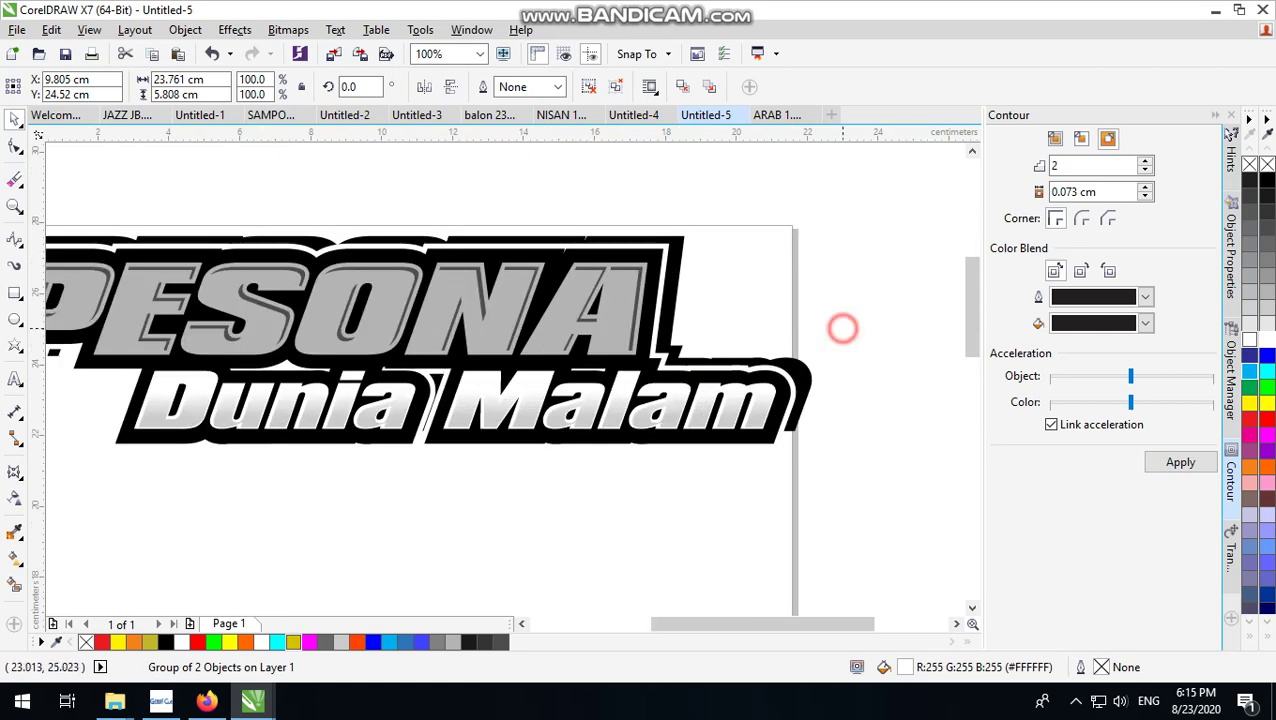
{"action": "scroll", "coordinate": [842, 328], "scroll_direction": "down", "scroll_amount": 1}
{"action": "left_click_drag", "start_coordinate": [652, 364], "coordinate": [857, 256]}
{"action": "left_click", "coordinate": [606, 393]}
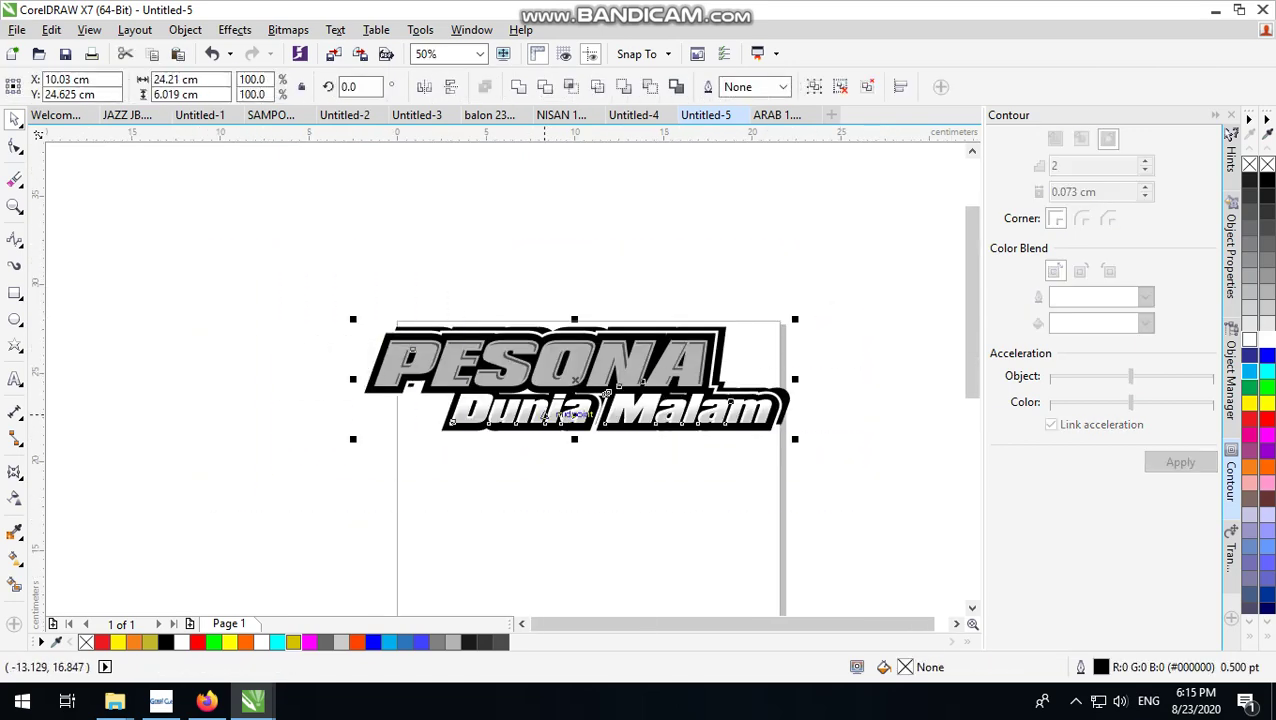
{"action": "scroll", "coordinate": [610, 395], "scroll_direction": "up", "scroll_amount": 2}
{"action": "scroll", "coordinate": [648, 403], "scroll_direction": "down", "scroll_amount": 1}
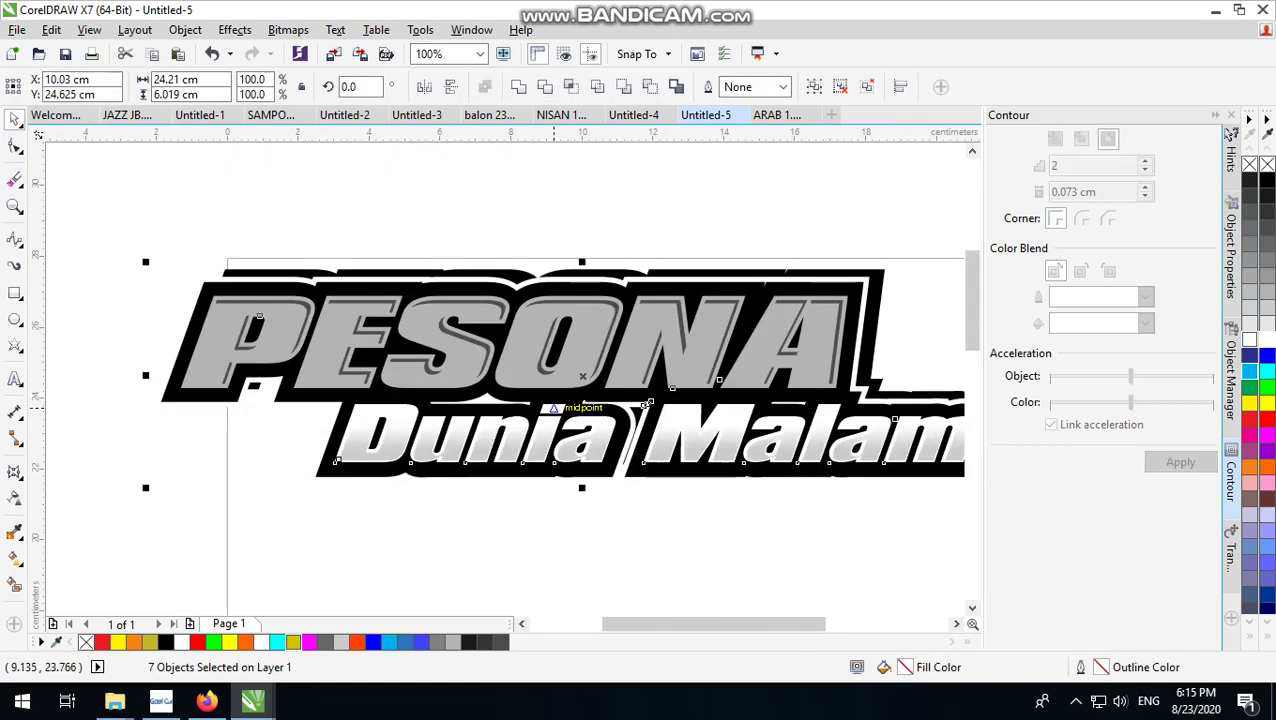
Step: Try moving the Dunia Malam shape up over PESONA, then undo it and deselect
{"action": "left_click", "coordinate": [476, 538]}
{"action": "left_click", "coordinate": [484, 441]}
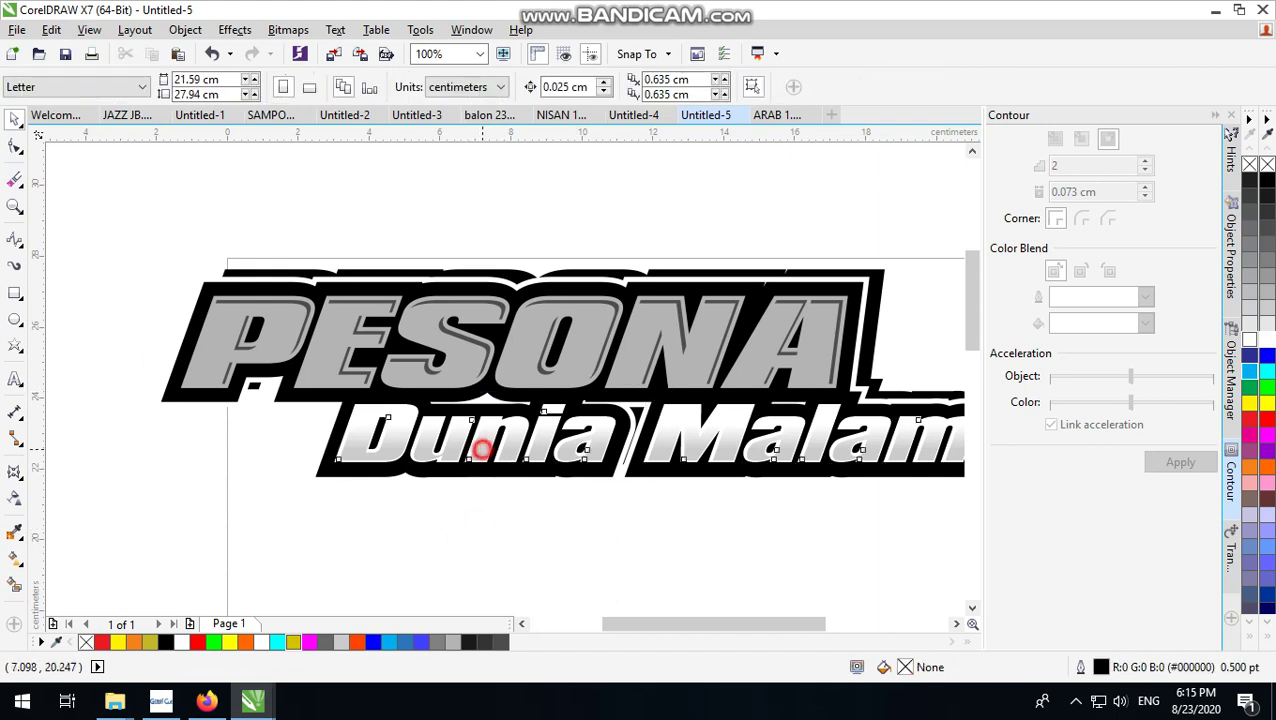
{"action": "mouse_move", "coordinate": [490, 447]}
{"action": "left_mouse_down"}
{"action": "mouse_move", "coordinate": [505, 405]}
{"action": "mouse_move", "coordinate": [492, 410]}
{"action": "left_mouse_up"}
{"action": "key", "text": "ctrl+z"}
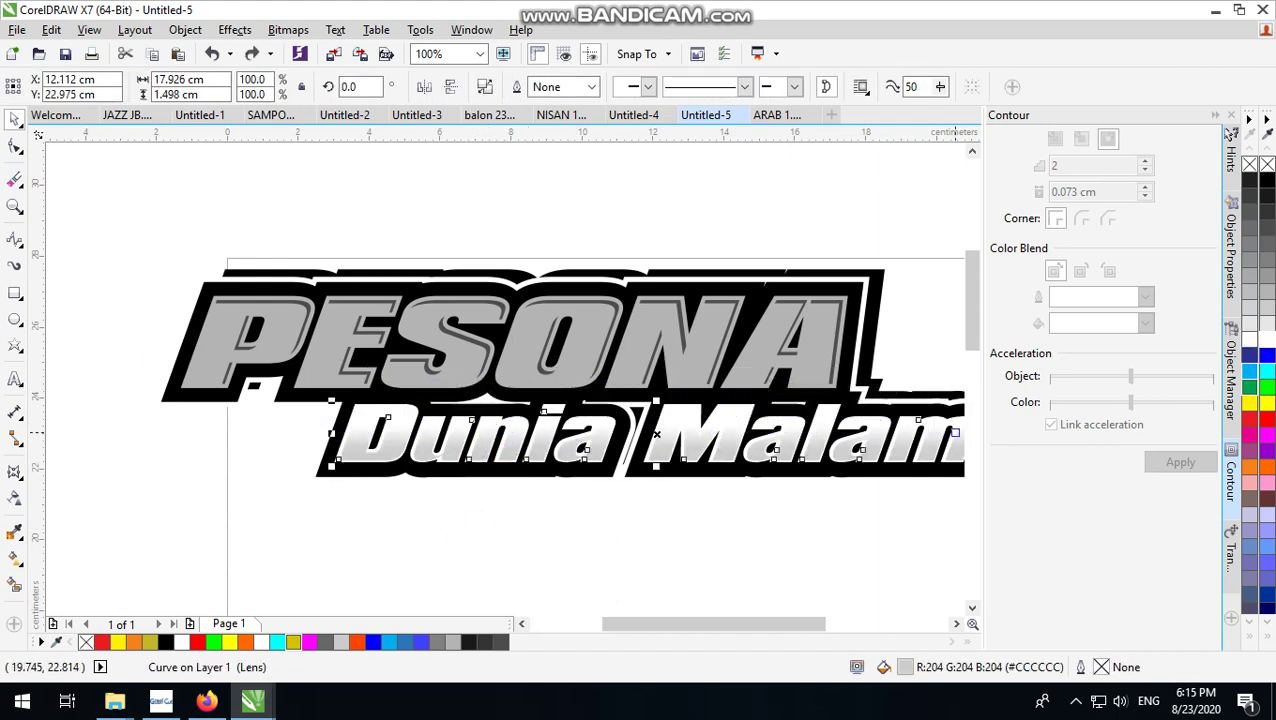
{"action": "scroll", "coordinate": [235, 432], "scroll_direction": "down", "scroll_amount": 2}
{"action": "left_click", "coordinate": [501, 262]}
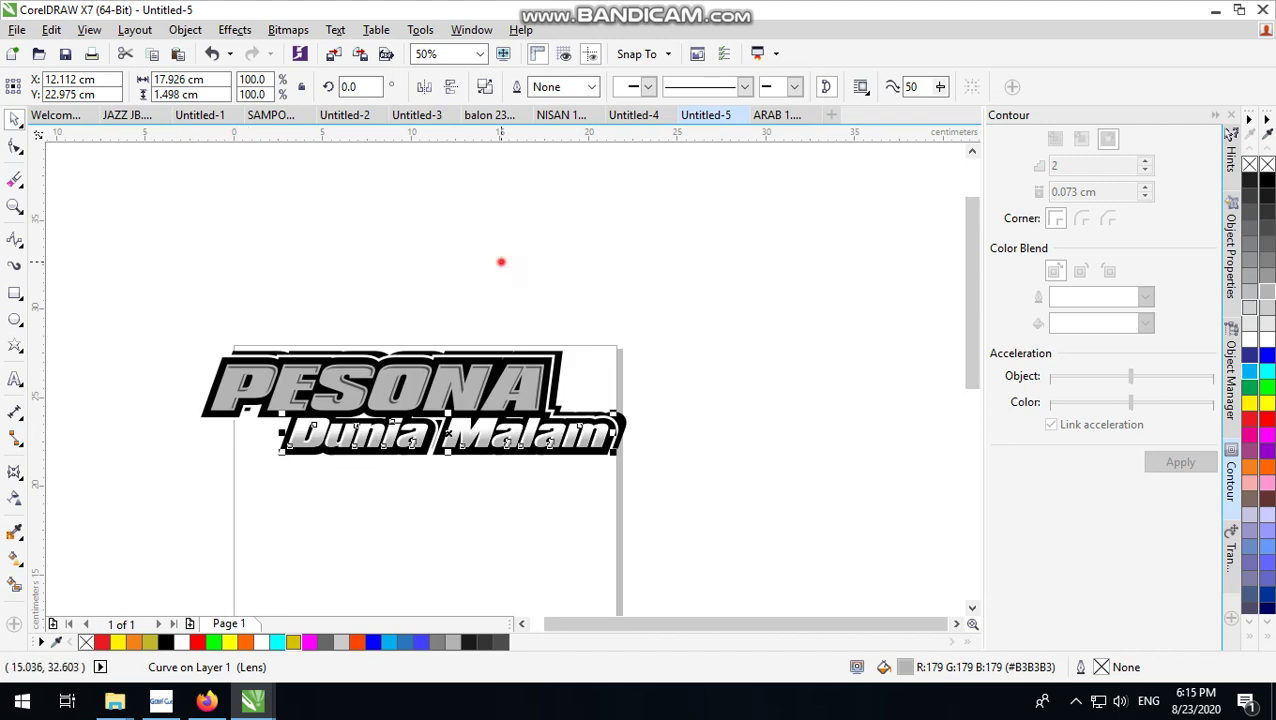
{"action": "scroll", "coordinate": [315, 407], "scroll_direction": "up", "scroll_amount": 2}
{"action": "scroll", "coordinate": [314, 405], "scroll_direction": "up", "scroll_amount": 1}
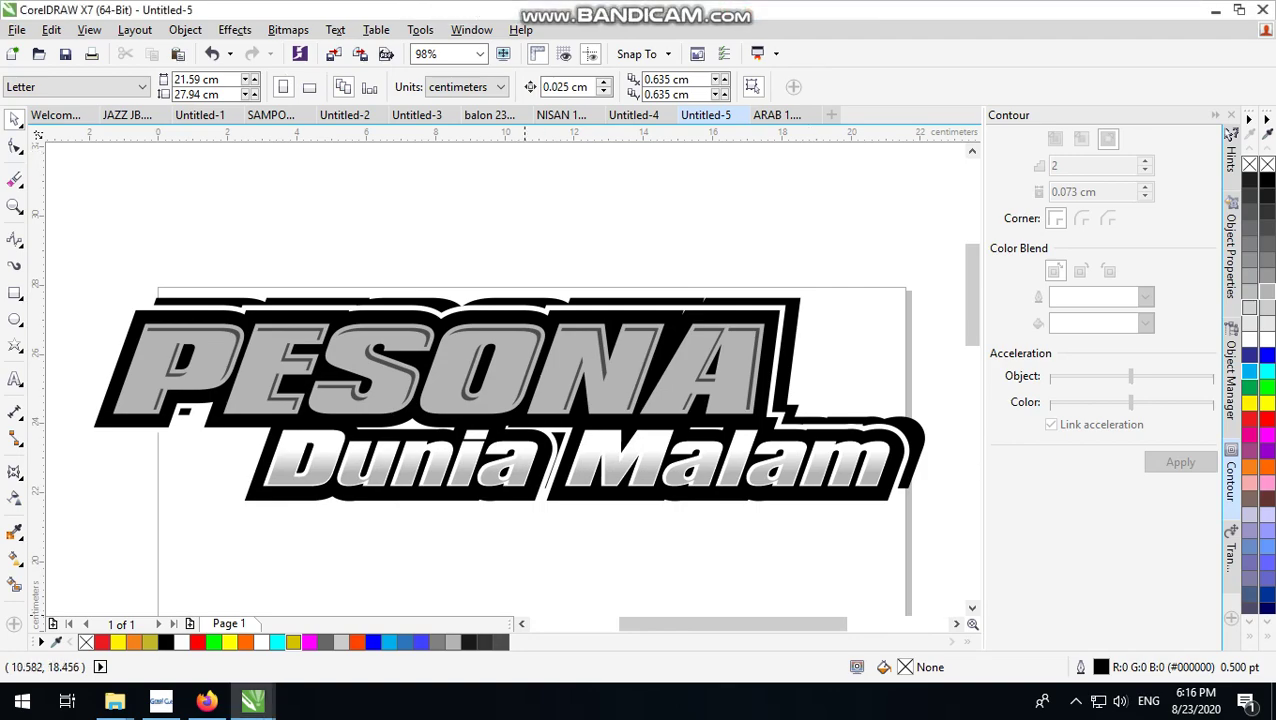
Step: Search the web for 'cewek png' in a new browser tab
{"action": "left_click", "coordinate": [206, 701]}
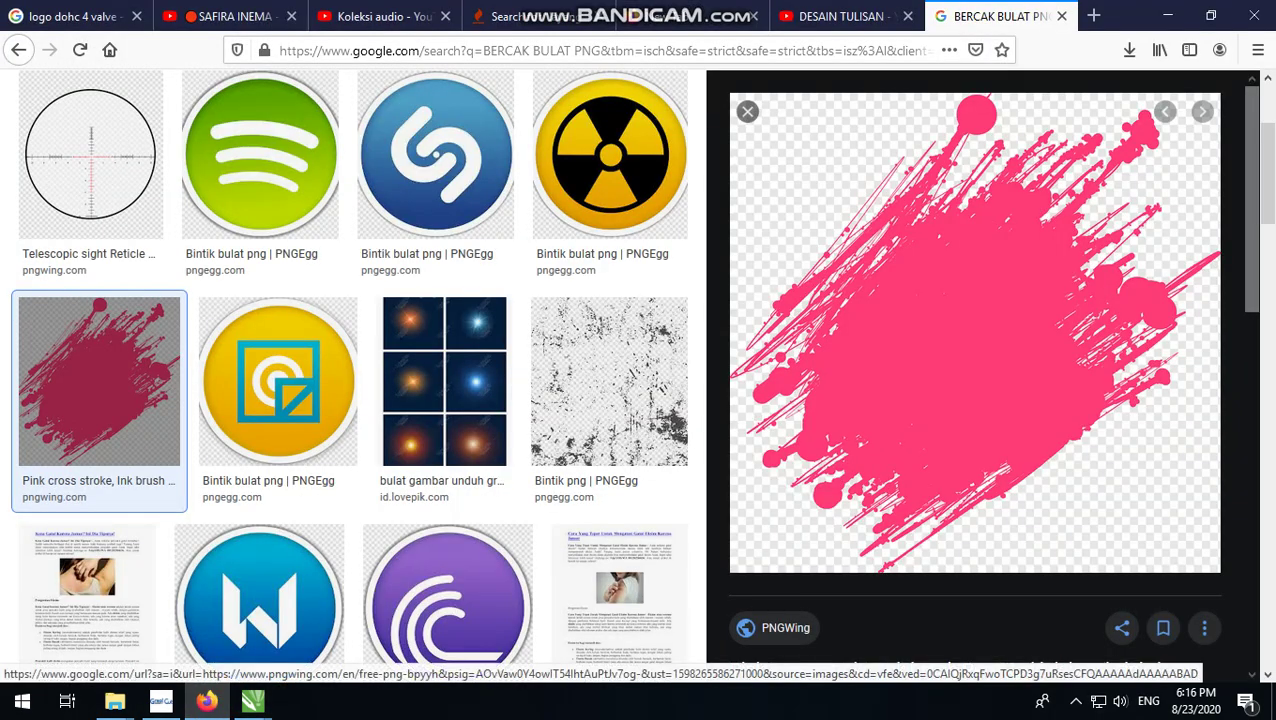
{"action": "left_click", "coordinate": [680, 16]}
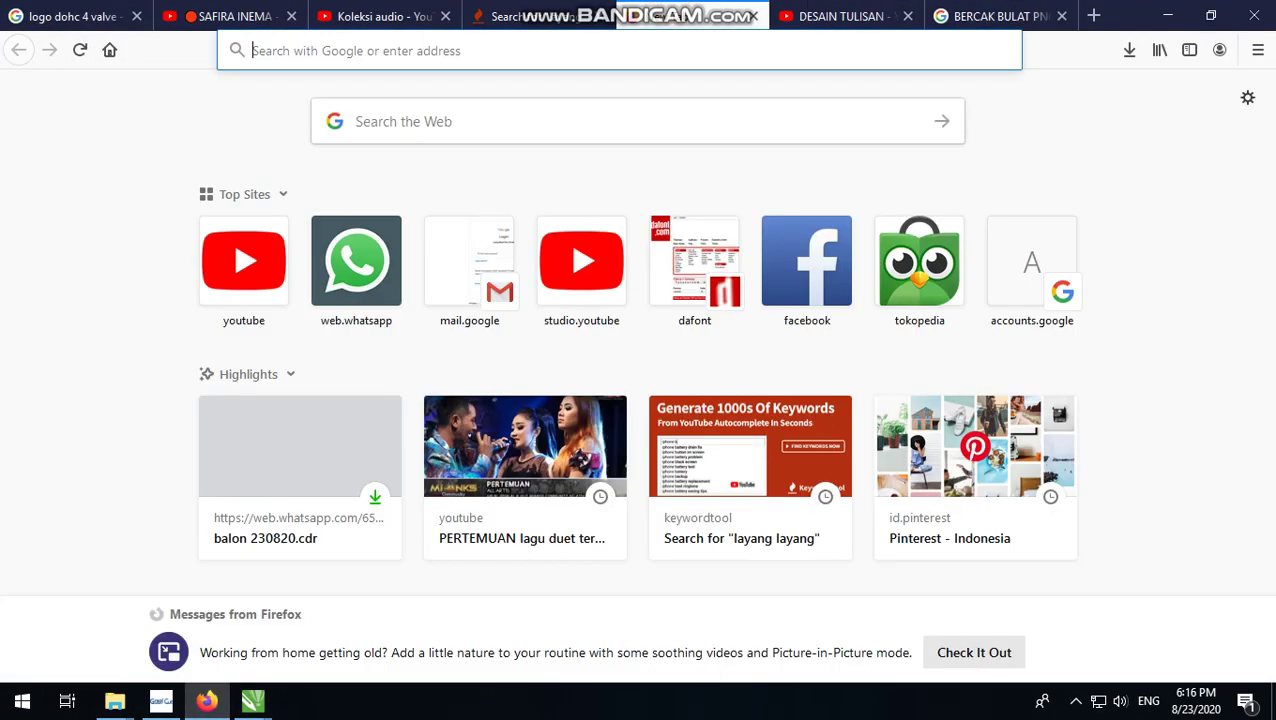
{"action": "left_click", "coordinate": [471, 110]}
{"action": "type", "text": "ce"}
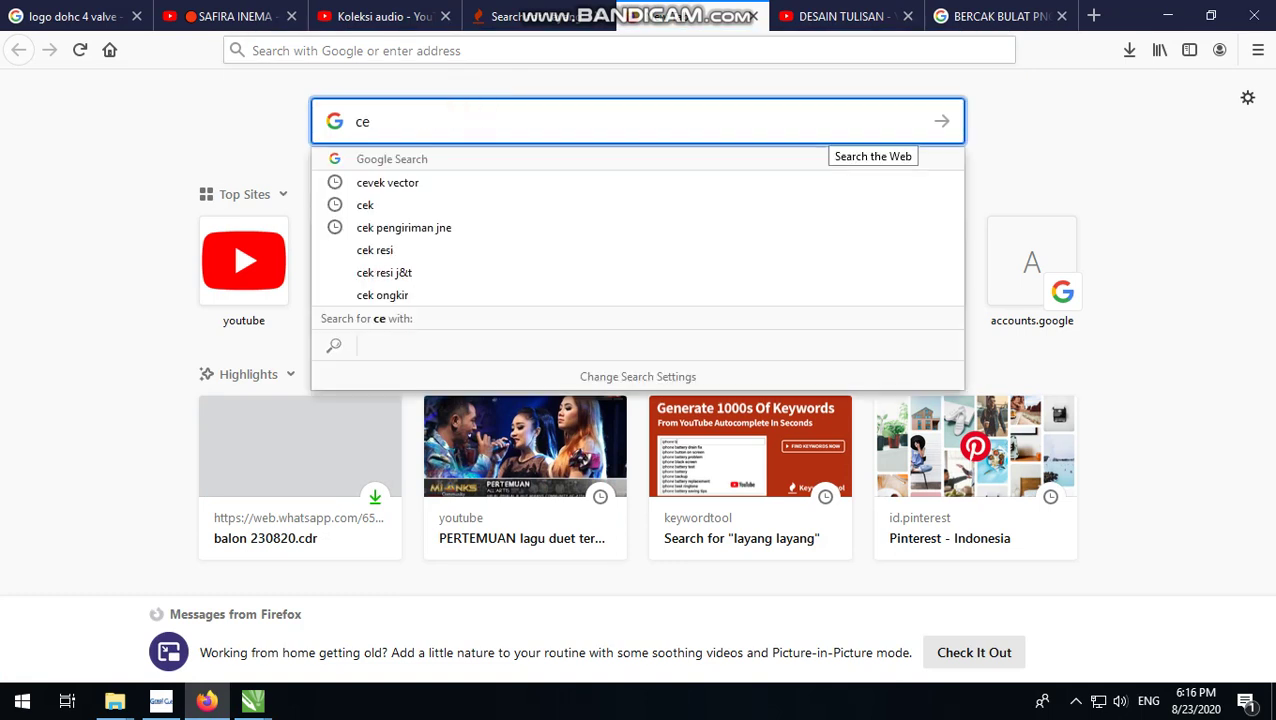
{"action": "type", "text": "wek png"}
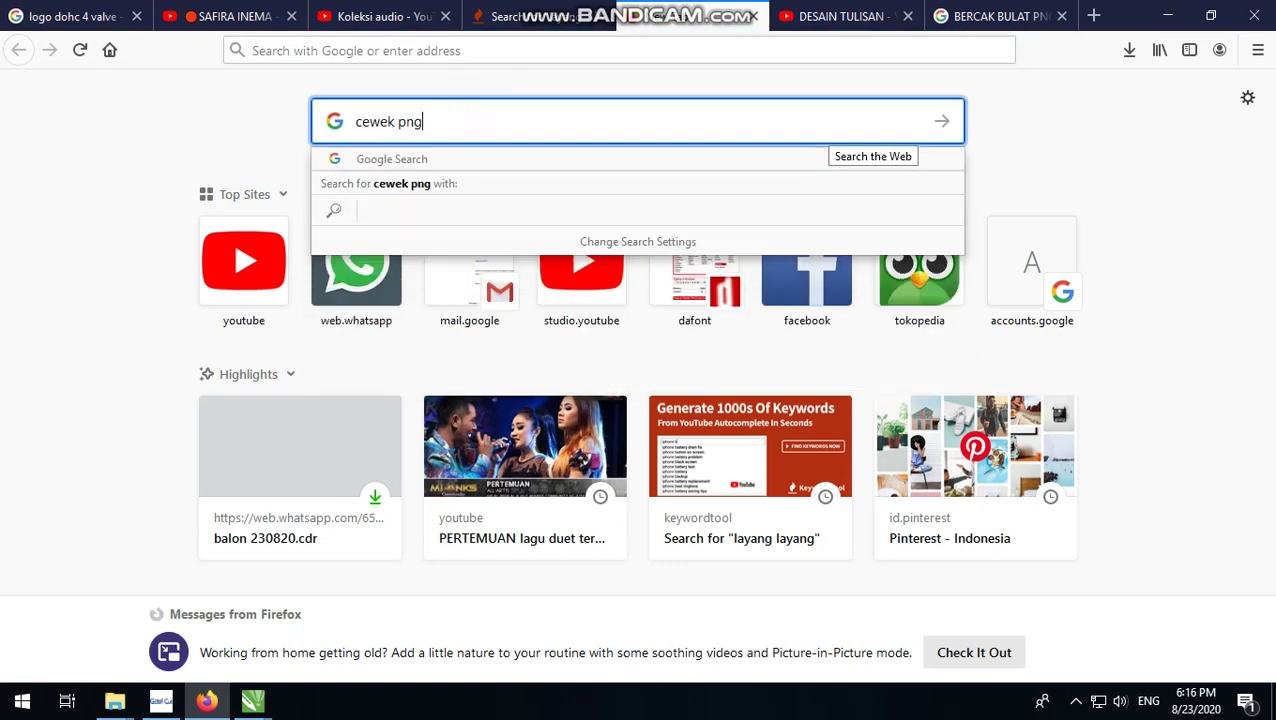
{"action": "key", "text": "Return"}
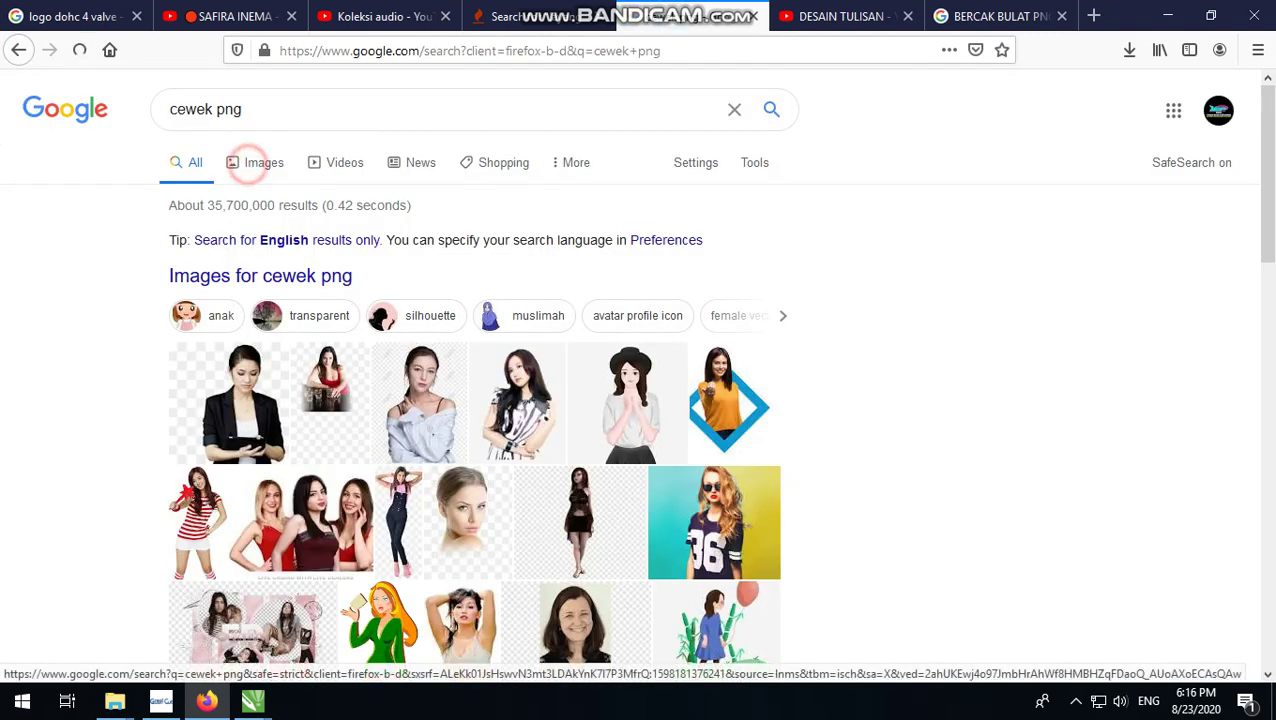
Step: Show only image results for cewek png and scroll through them
{"action": "left_click", "coordinate": [250, 162]}
{"action": "scroll", "coordinate": [1007, 210], "scroll_direction": "down", "scroll_amount": 4}
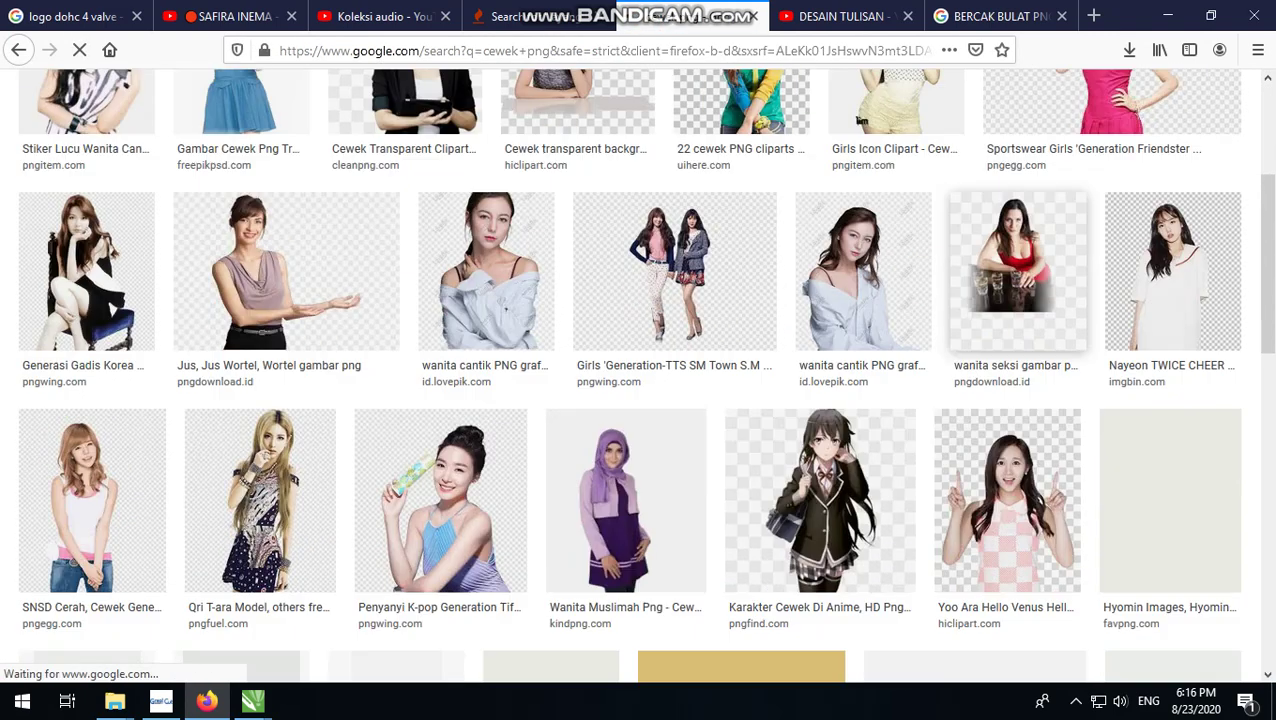
{"action": "scroll", "coordinate": [1007, 210], "scroll_direction": "down", "scroll_amount": 3}
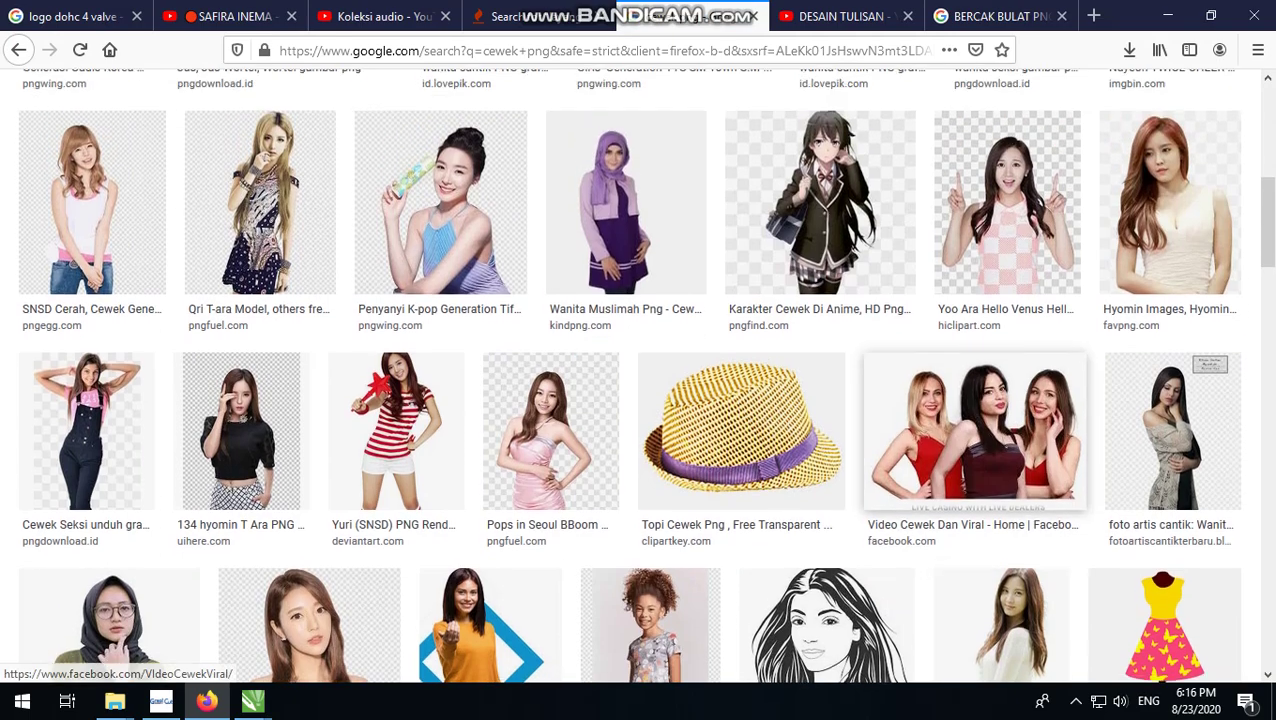
{"action": "scroll", "coordinate": [975, 300], "scroll_direction": "down", "scroll_amount": 3}
{"action": "scroll", "coordinate": [1000, 560], "scroll_direction": "up", "scroll_amount": 4}
{"action": "scroll", "coordinate": [1000, 560], "scroll_direction": "up", "scroll_amount": 6}
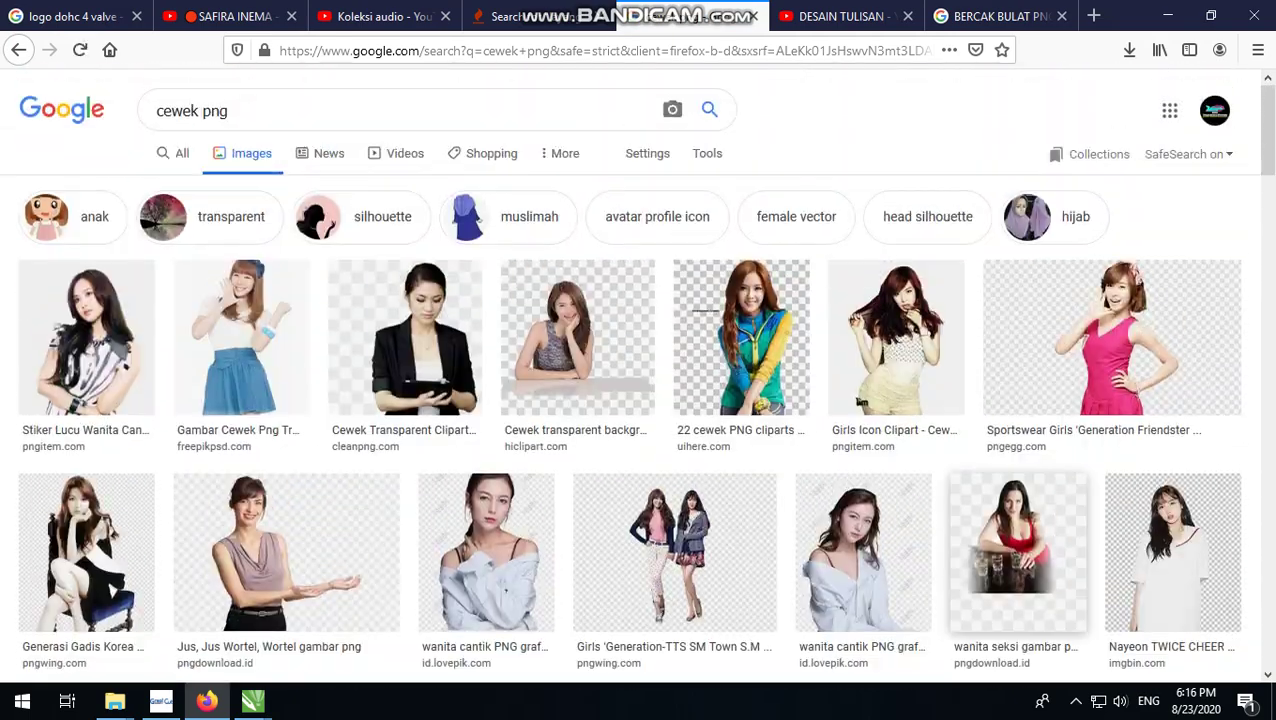
Step: Check the PESONA Dunia Malam logo in CorelDRAW, then bring Firefox back to the front
{"action": "left_click", "coordinate": [1167, 15]}
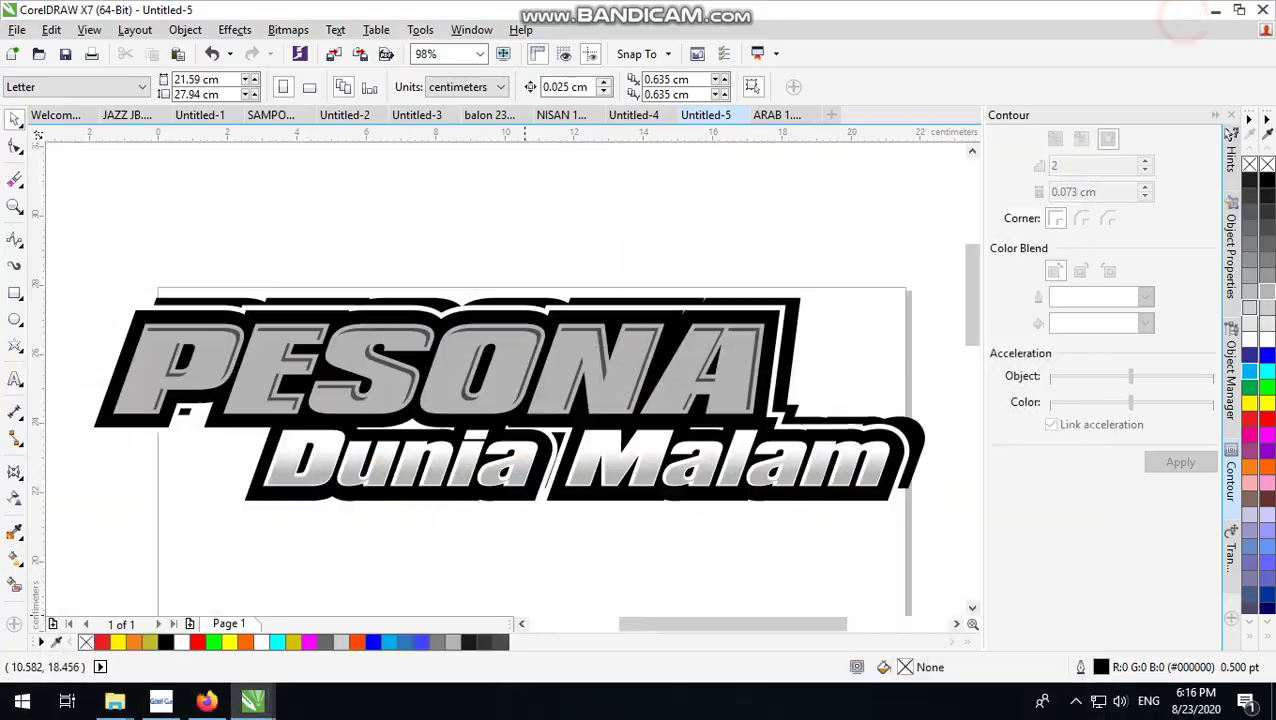
{"action": "scroll", "coordinate": [780, 330], "scroll_direction": "up", "scroll_amount": 1}
{"action": "scroll", "coordinate": [782, 329], "scroll_direction": "down", "scroll_amount": 1}
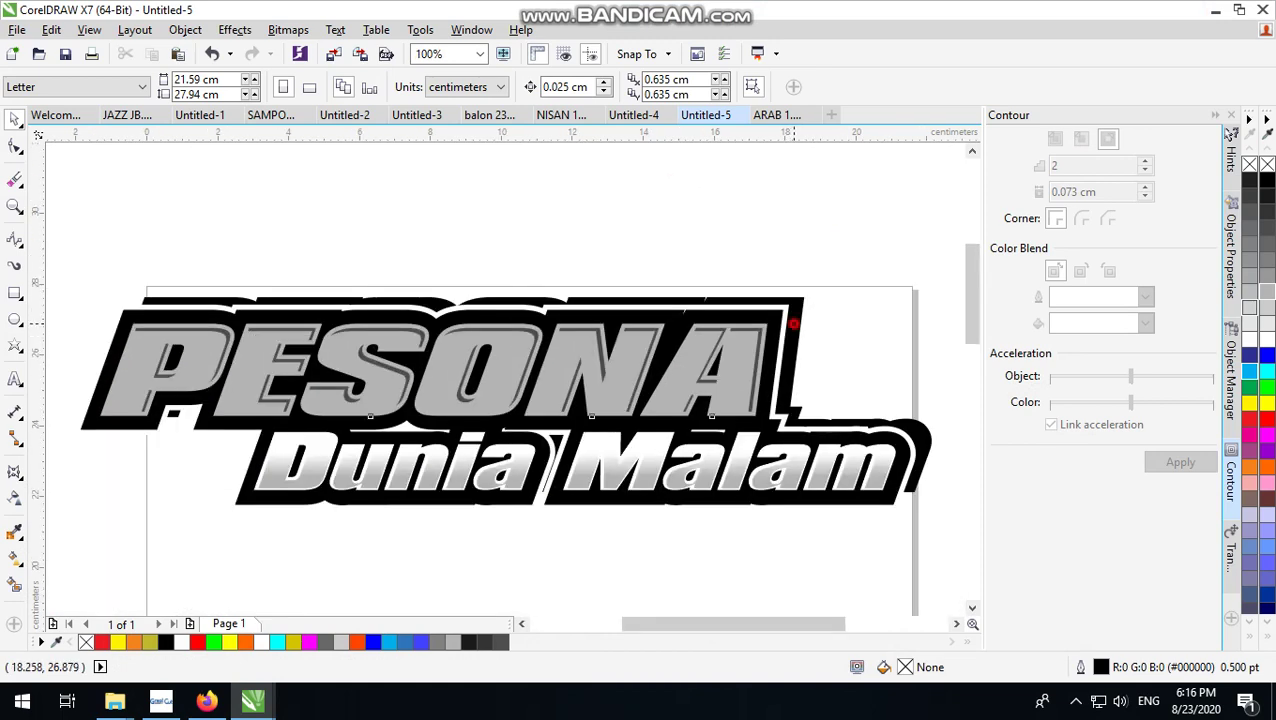
{"action": "left_click", "coordinate": [792, 322]}
{"action": "scroll", "coordinate": [665, 365], "scroll_direction": "down", "scroll_amount": 1}
{"action": "scroll", "coordinate": [545, 357], "scroll_direction": "up", "scroll_amount": 1}
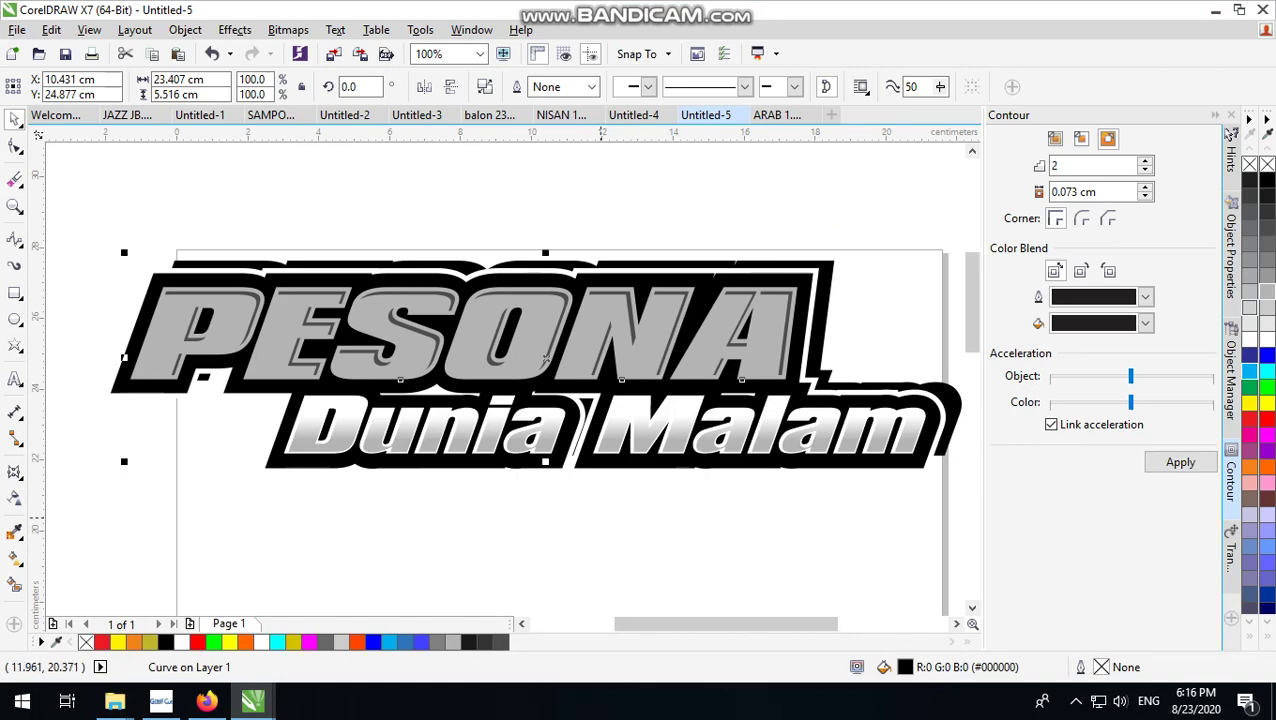
{"action": "left_click", "coordinate": [558, 526]}
{"action": "mouse_move", "coordinate": [206, 702]}
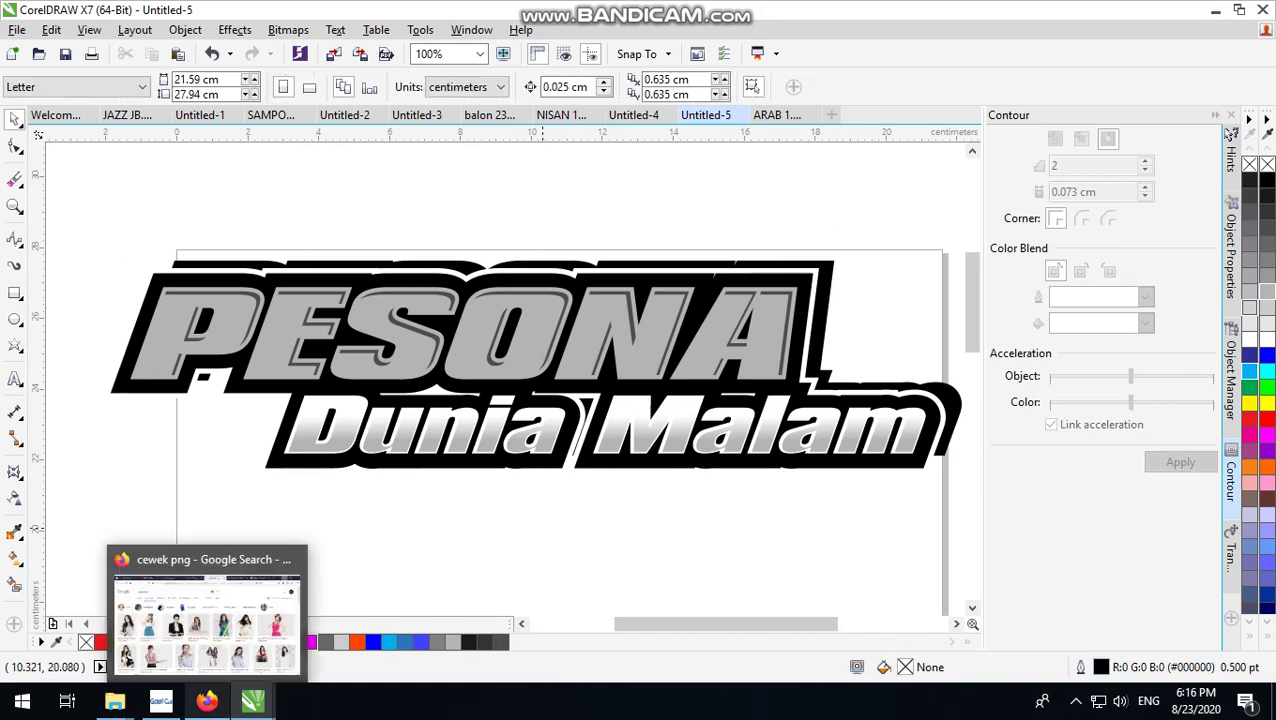
{"action": "left_click", "coordinate": [127, 655]}
Step: In the BERCAK BULAT PNG results, preview the PNGWing halftone circle image
{"action": "left_click", "coordinate": [1000, 16]}
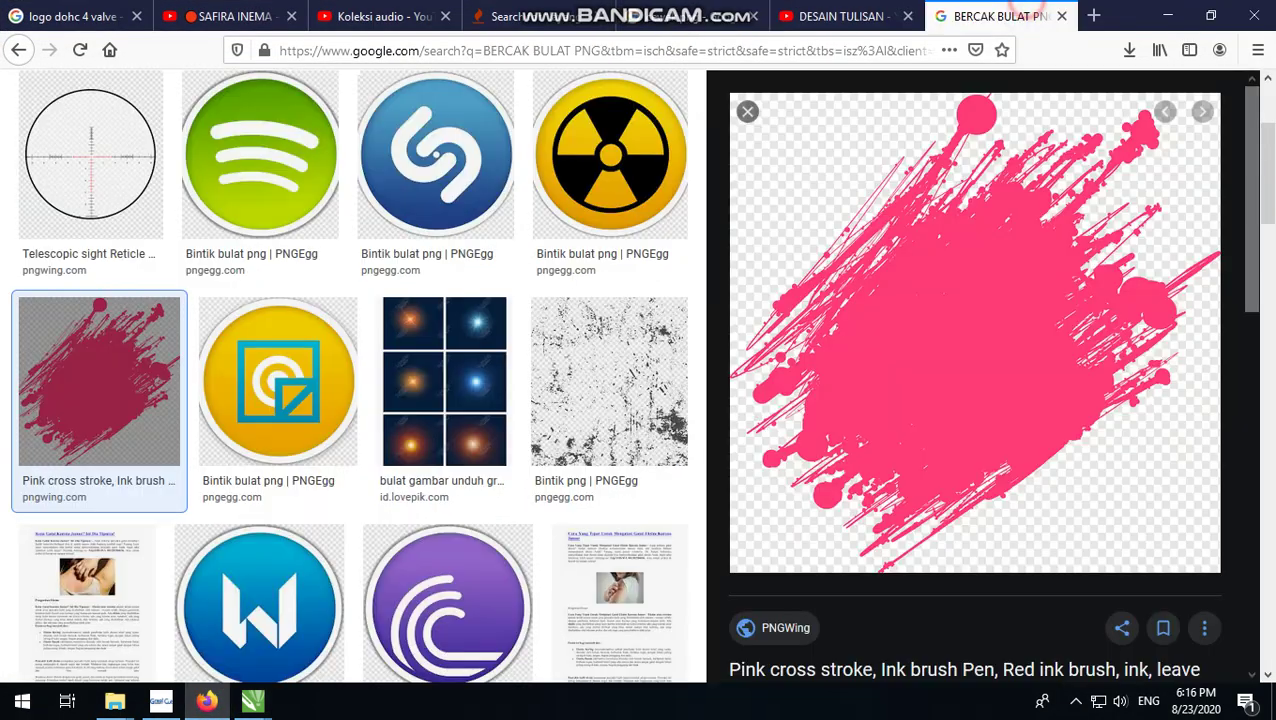
{"action": "scroll", "coordinate": [300, 400], "scroll_direction": "up", "scroll_amount": 4}
{"action": "left_click", "coordinate": [18, 50]}
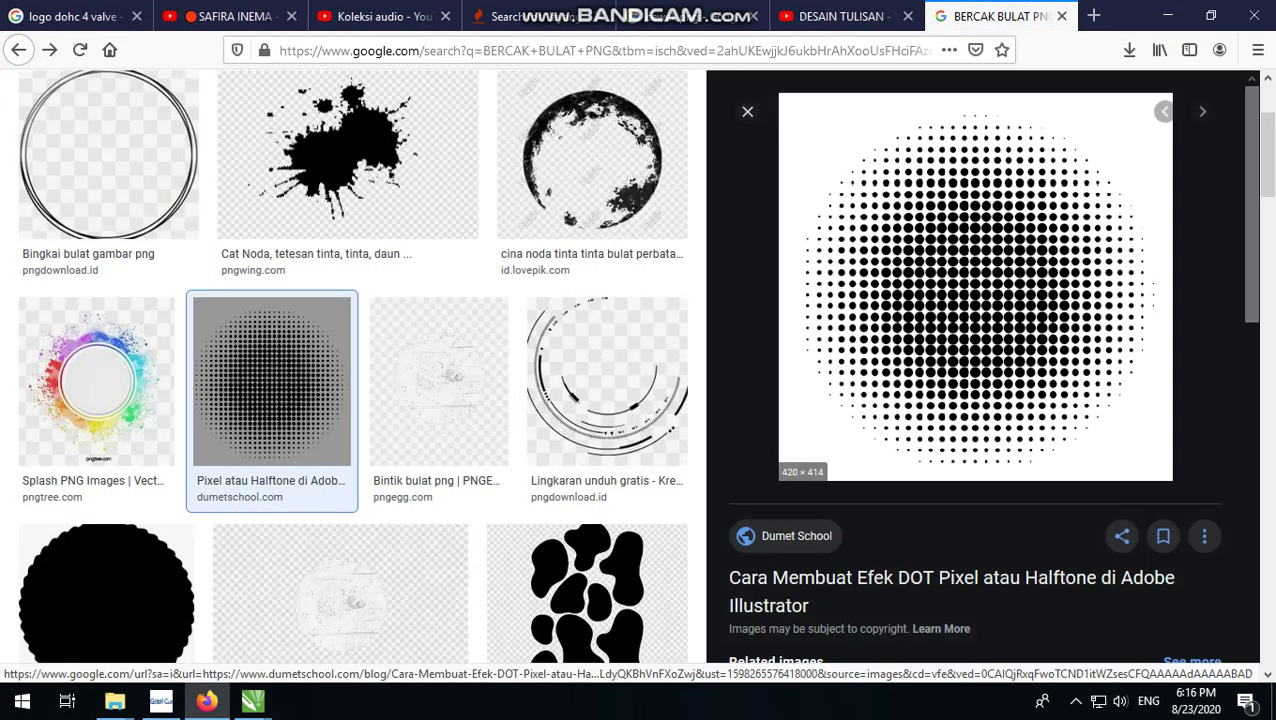
{"action": "scroll", "coordinate": [975, 350], "scroll_direction": "down", "scroll_amount": 5}
{"action": "left_click", "coordinate": [974, 356]}
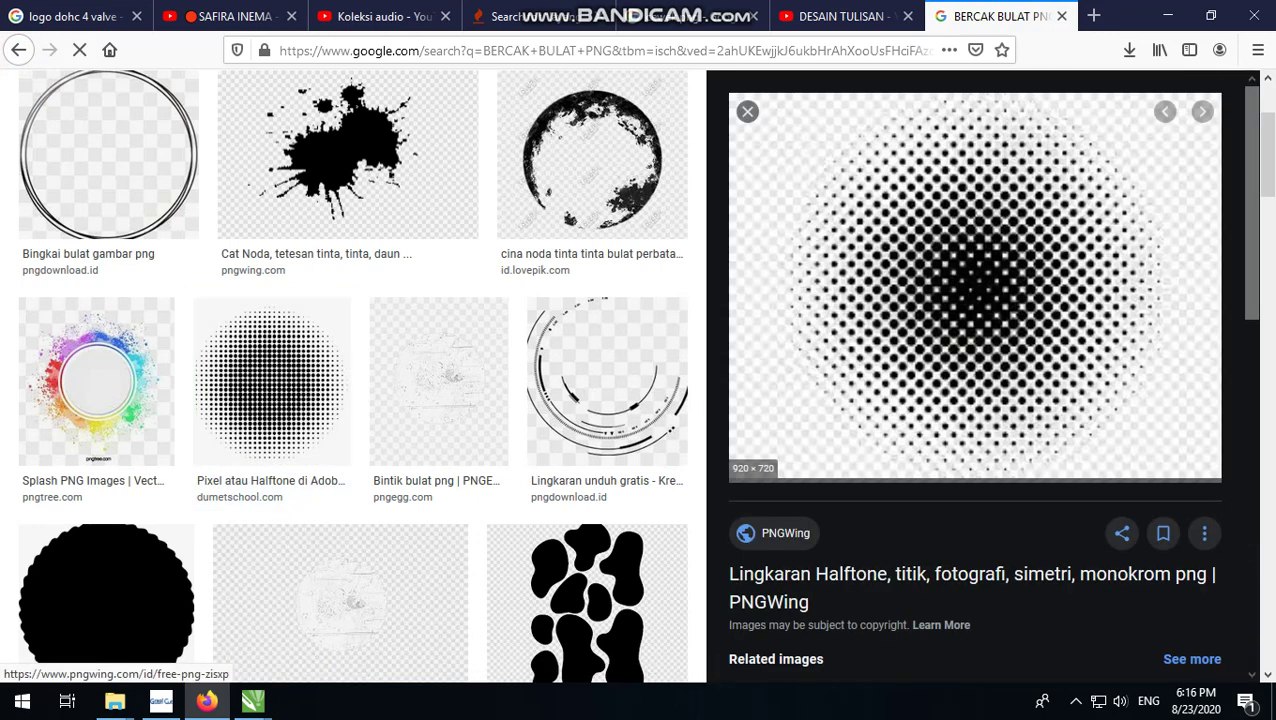
Step: Open the halftone circle image at full size and copy it
{"action": "right_click", "coordinate": [956, 322]}
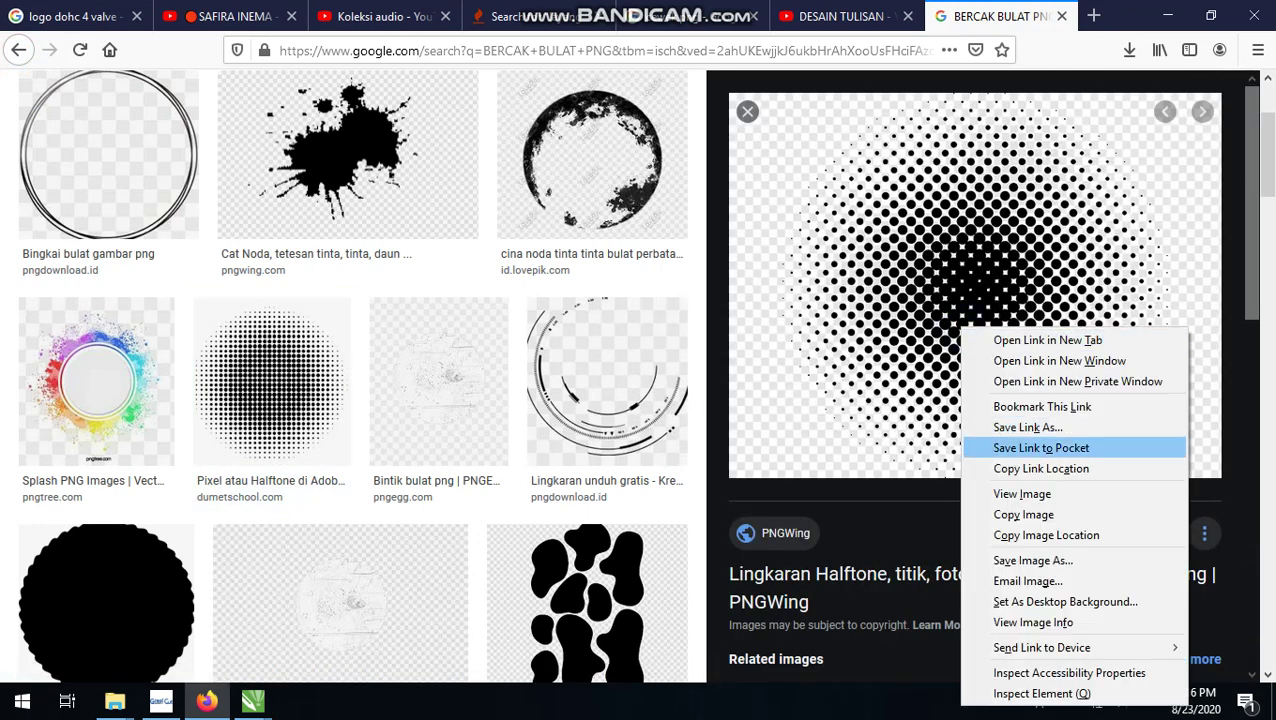
{"action": "left_click", "coordinate": [1036, 488]}
{"action": "left_click", "coordinate": [635, 340]}
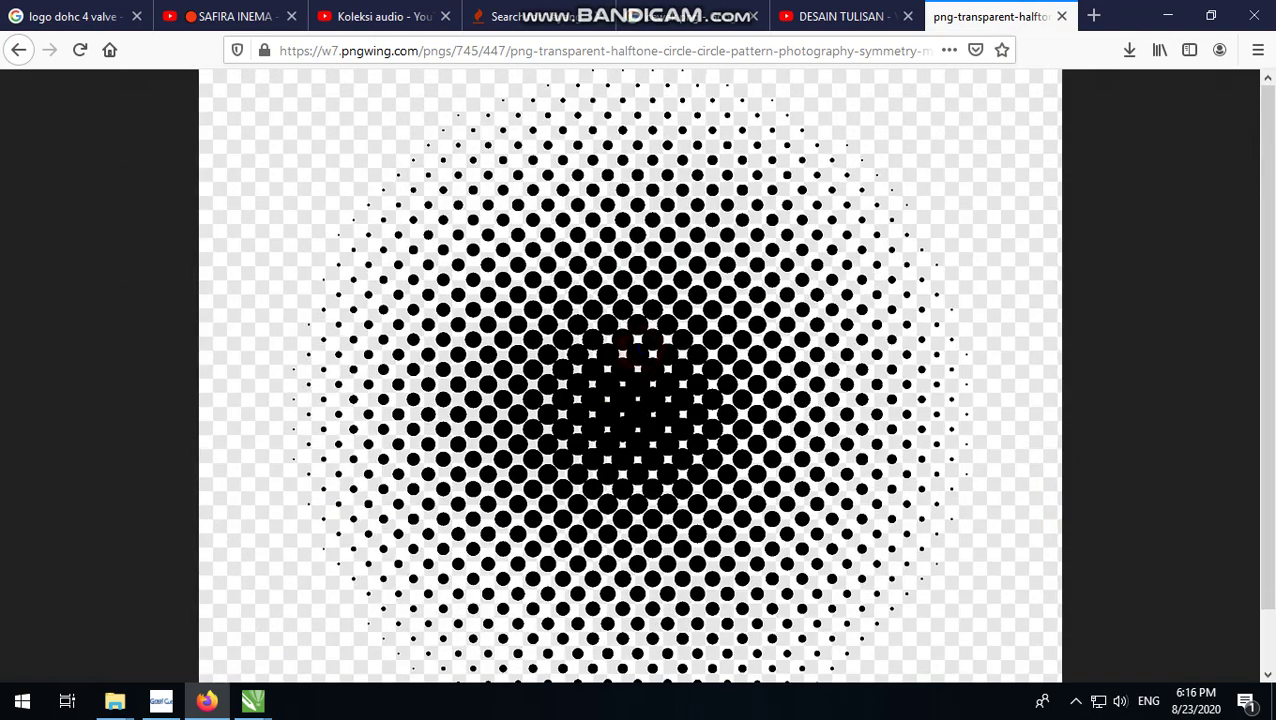
{"action": "right_click", "coordinate": [632, 336]}
{"action": "left_click", "coordinate": [690, 366]}
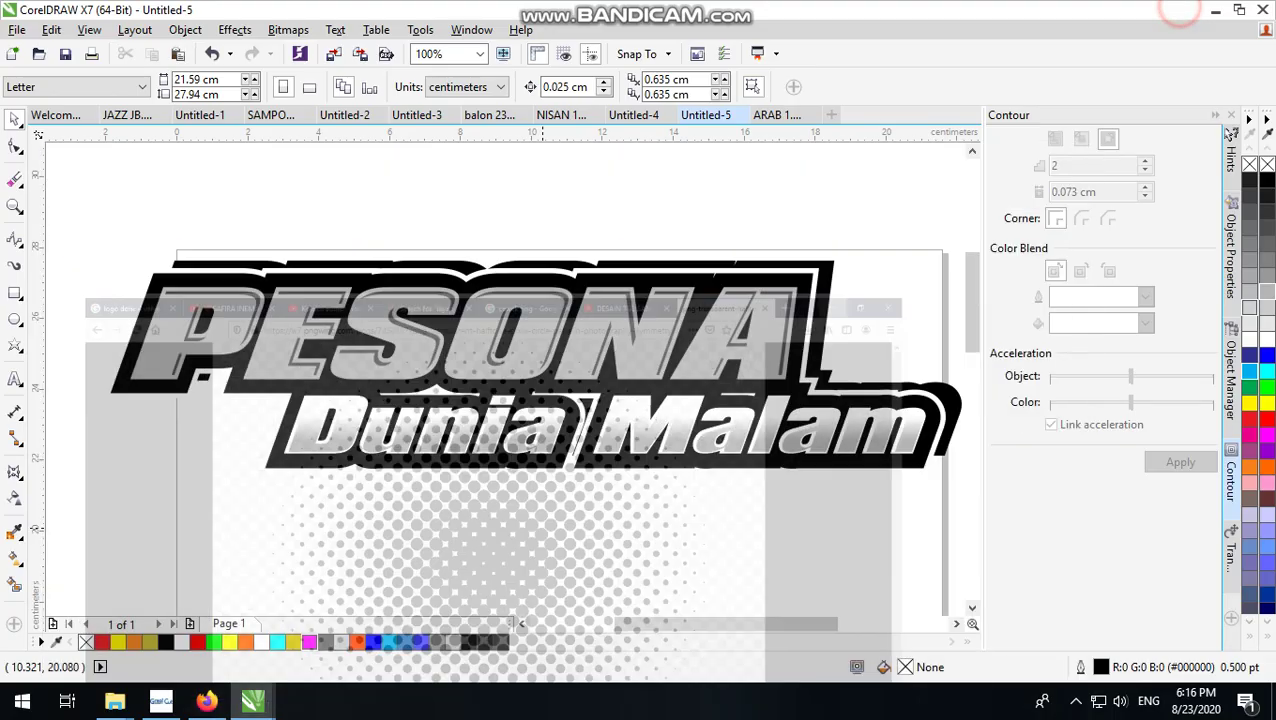
Step: Paste the halftone circle onto the PESONA page and trace it with Detailed Logo
{"action": "left_click", "coordinate": [1167, 15]}
{"action": "right_click", "coordinate": [746, 238]}
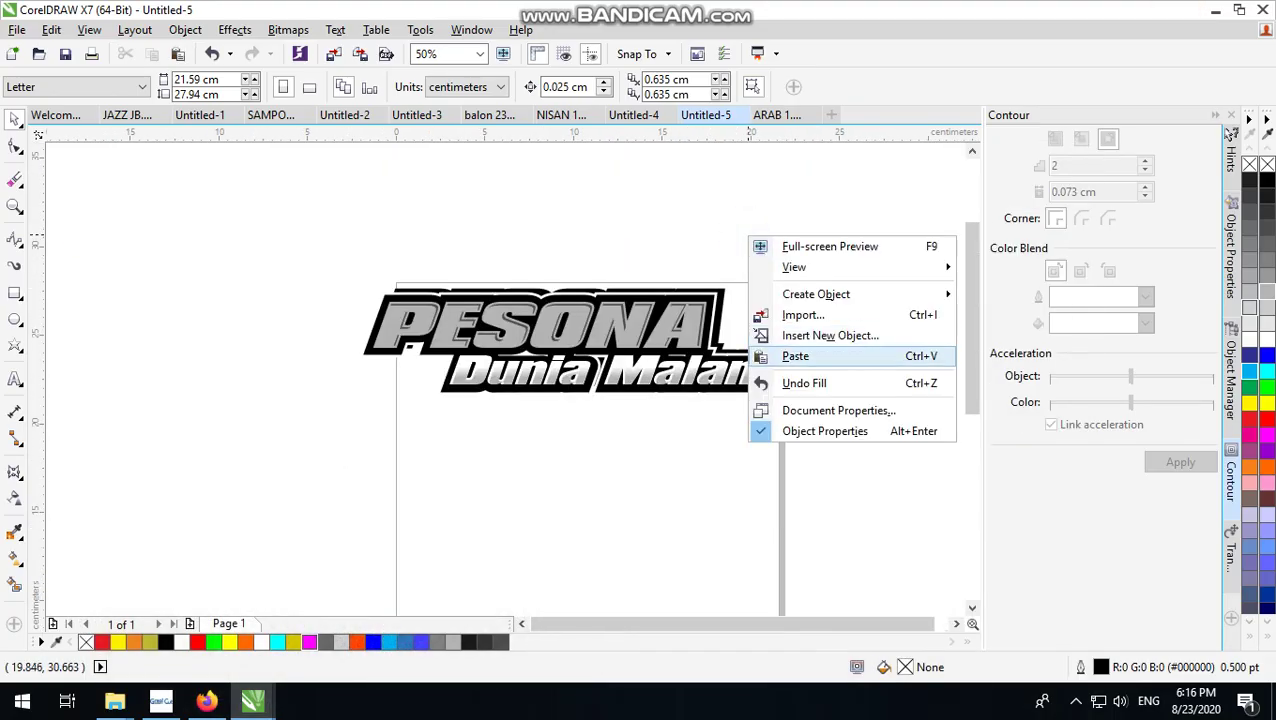
{"action": "left_click", "coordinate": [818, 354]}
{"action": "scroll", "coordinate": [614, 400], "scroll_direction": "down", "scroll_amount": 1}
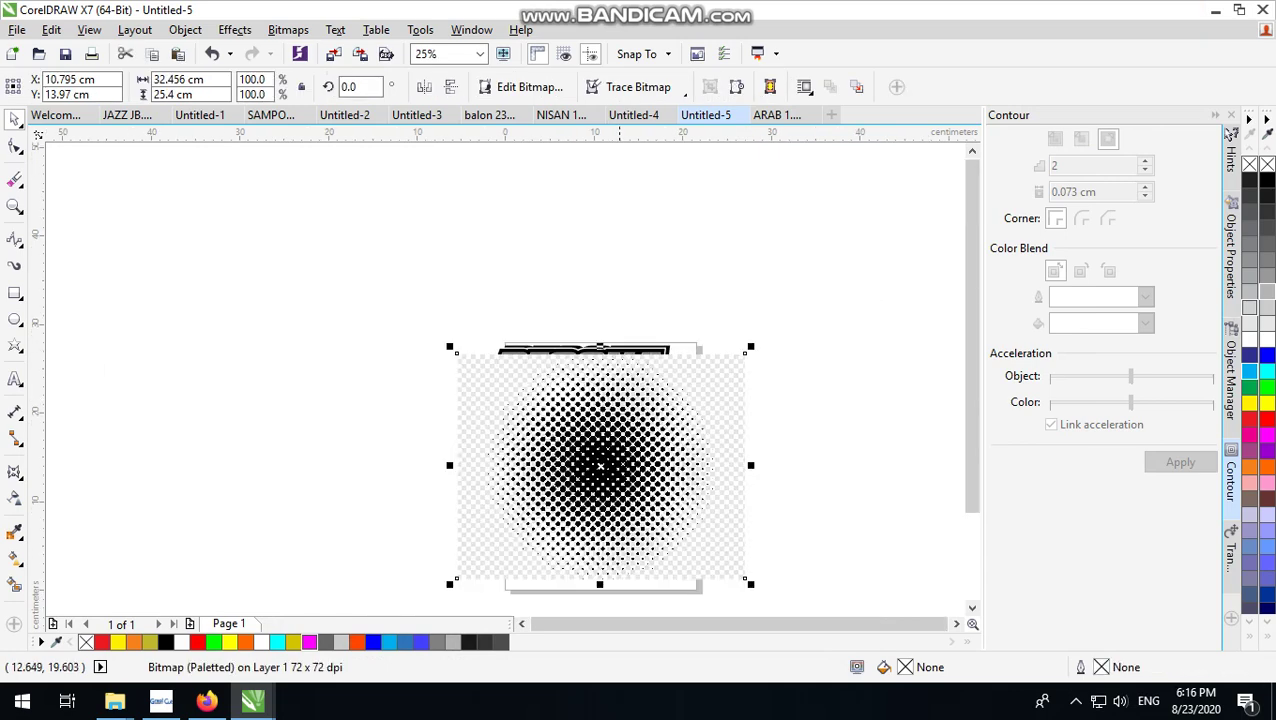
{"action": "right_click", "coordinate": [614, 434]}
{"action": "mouse_move", "coordinate": [683, 253]}
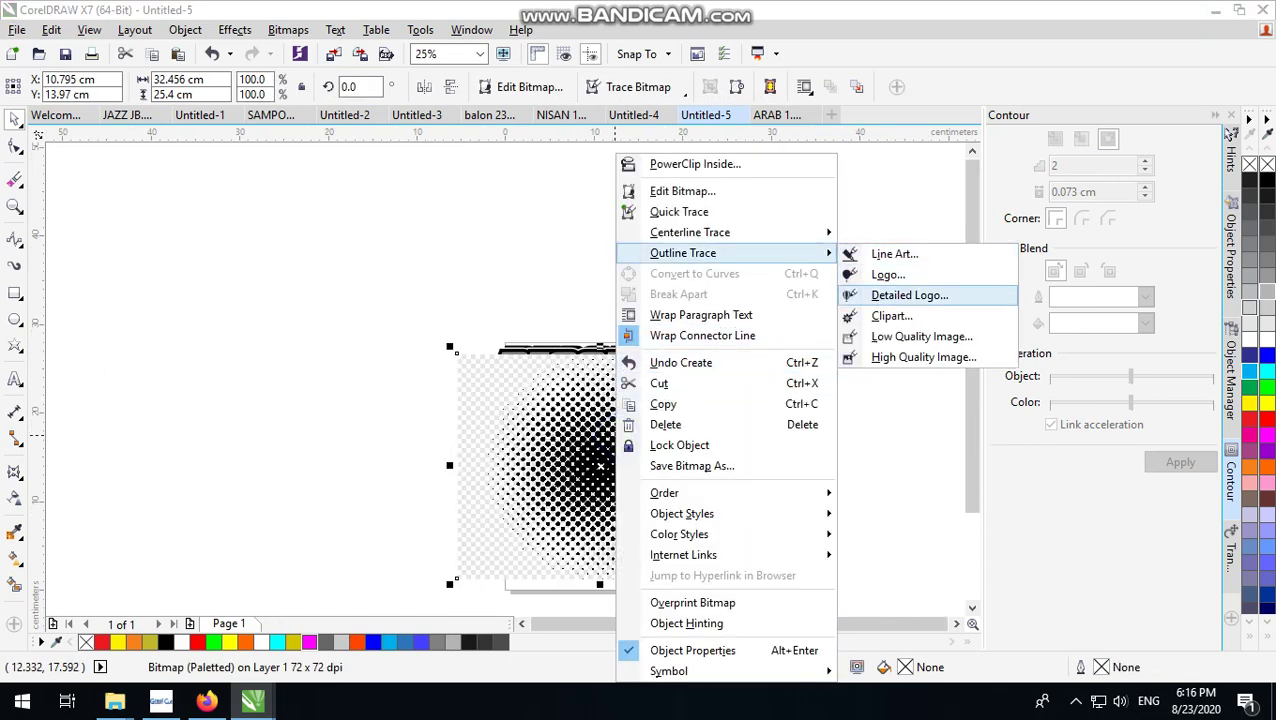
{"action": "left_click", "coordinate": [890, 315]}
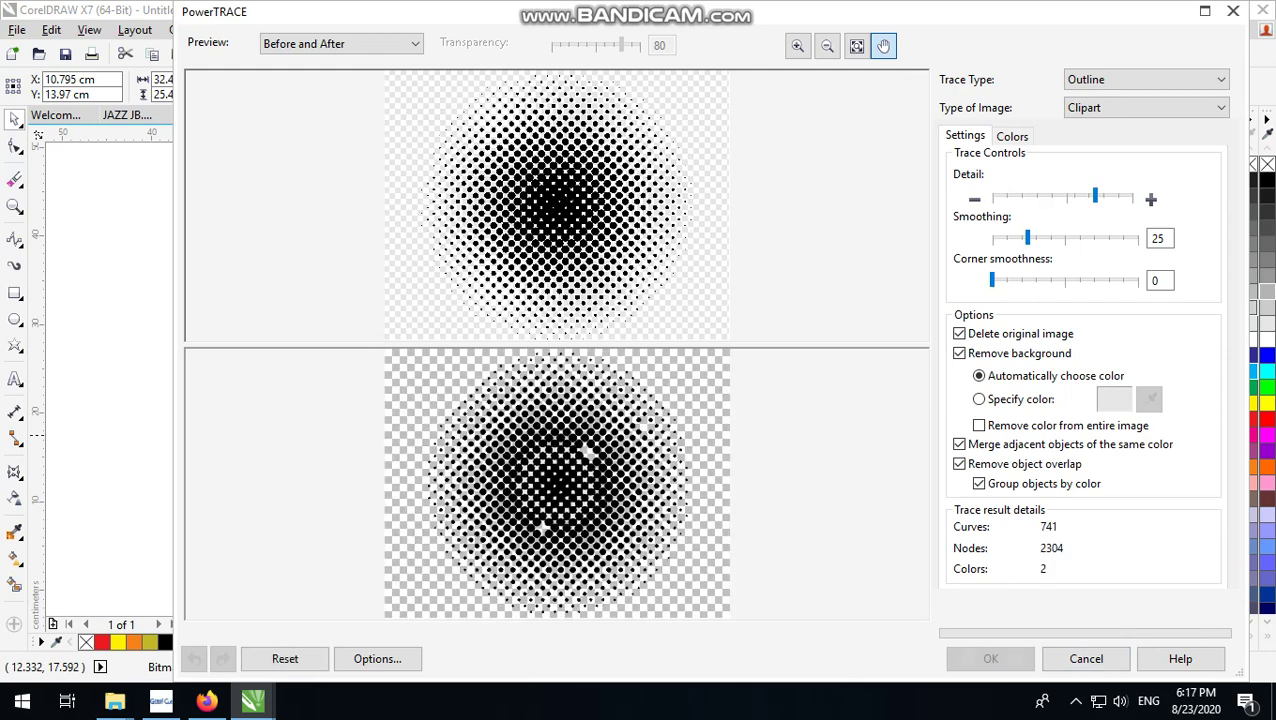
{"action": "left_click", "coordinate": [990, 658]}
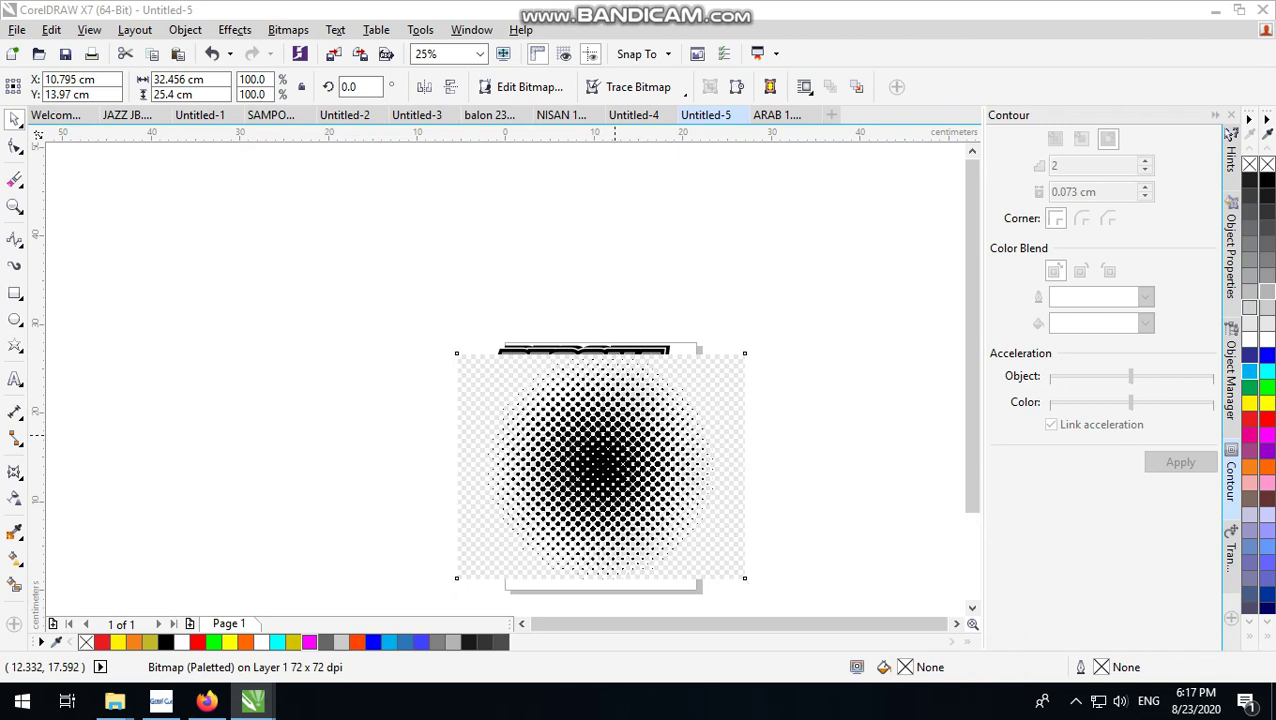
Step: Shrink the traced halftone group to 44.7%, move it onto the logo, and send it to back
{"action": "left_click", "coordinate": [718, 352]}
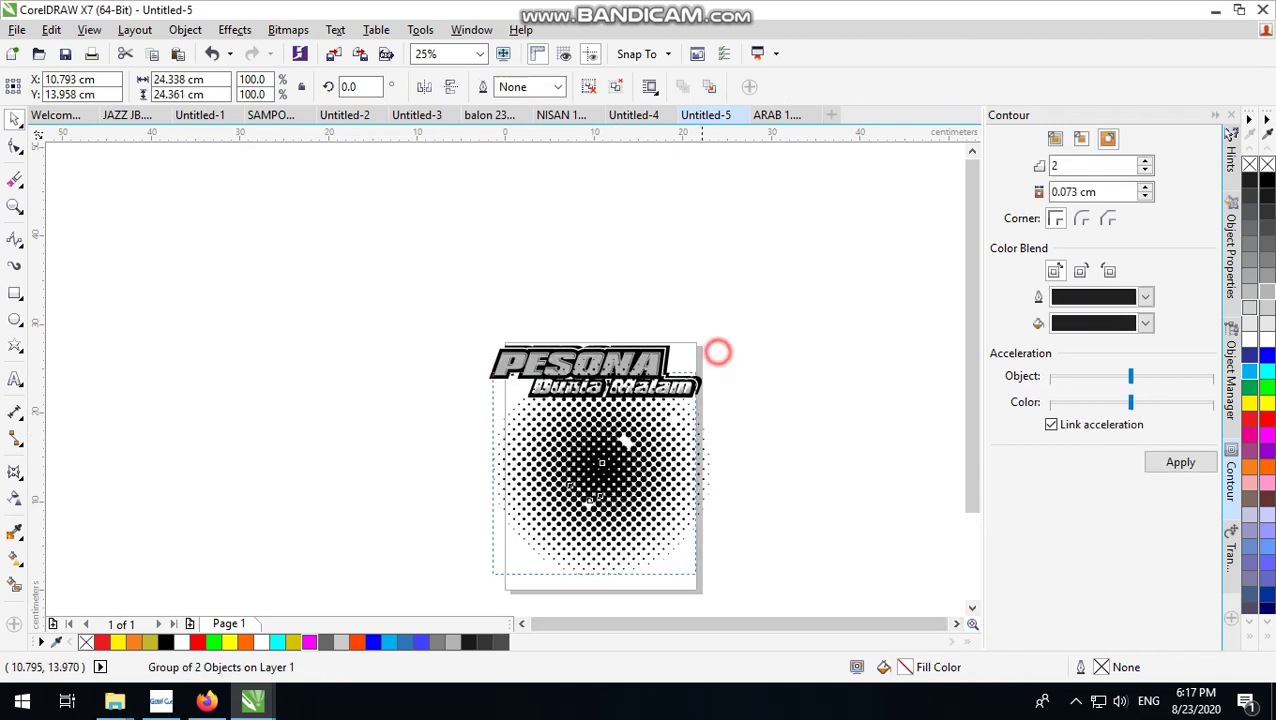
{"action": "left_click_drag", "start_coordinate": [718, 352], "coordinate": [597, 473]}
{"action": "left_click_drag", "start_coordinate": [546, 523], "coordinate": [413, 384]}
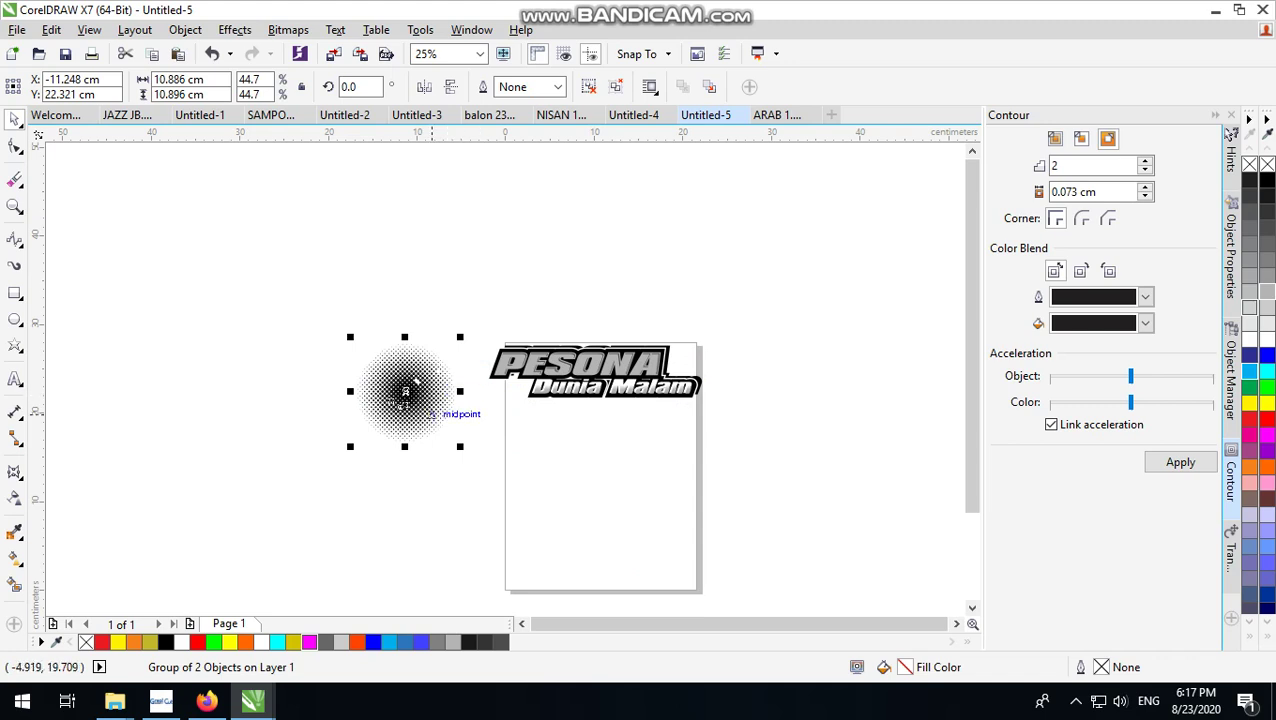
{"action": "scroll", "coordinate": [405, 390], "scroll_direction": "up", "scroll_amount": 1}
{"action": "left_click_drag", "start_coordinate": [370, 370], "coordinate": [663, 348]}
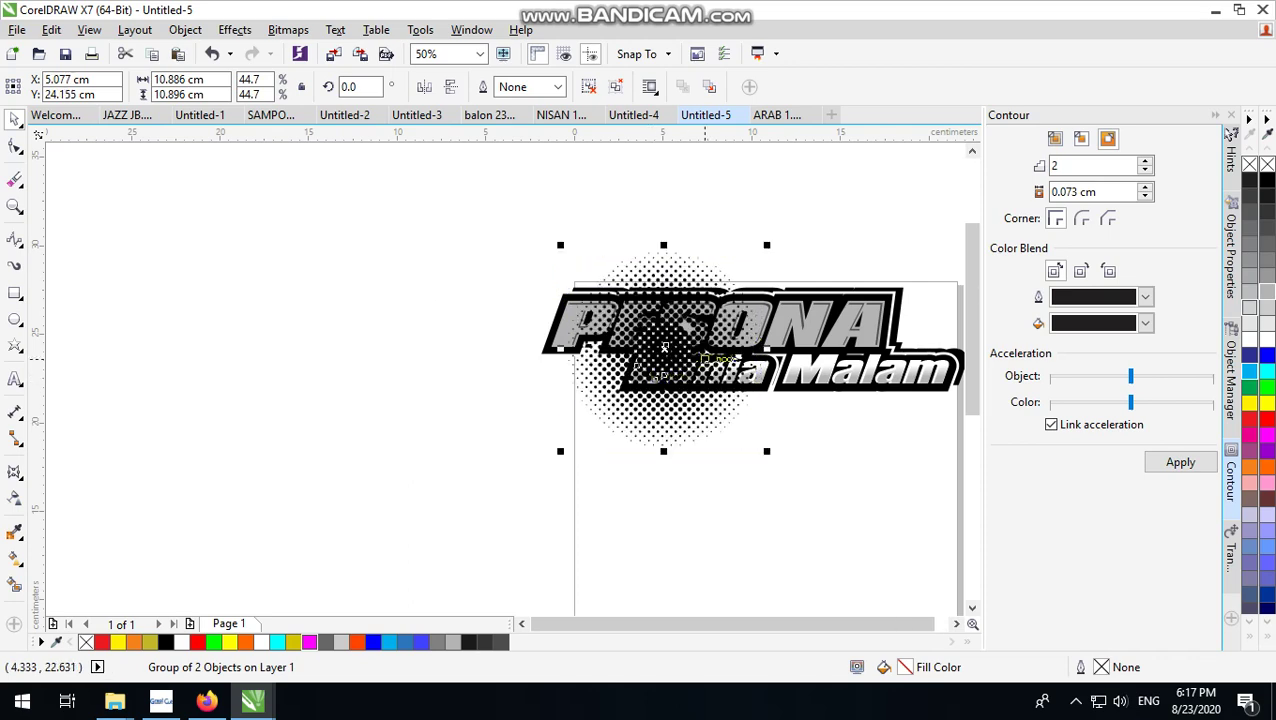
{"action": "scroll", "coordinate": [663, 348], "scroll_direction": "up", "scroll_amount": 1}
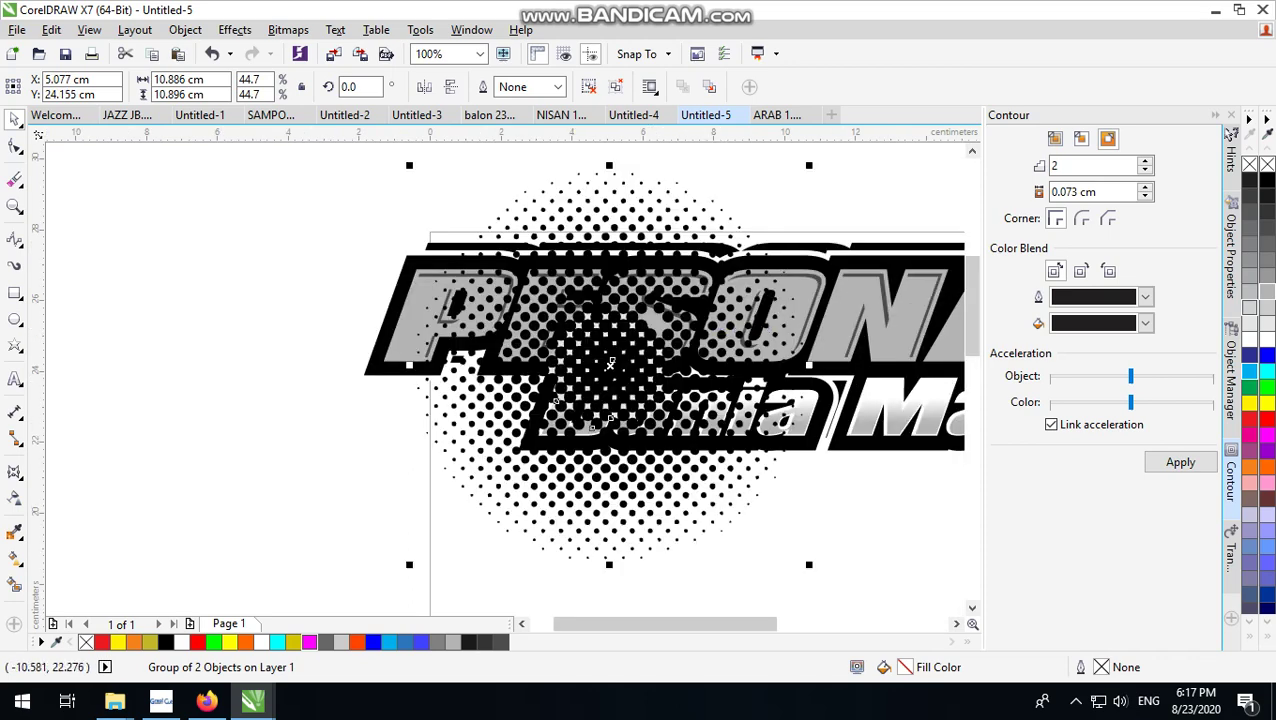
{"action": "key", "text": "shift+Page_Down"}
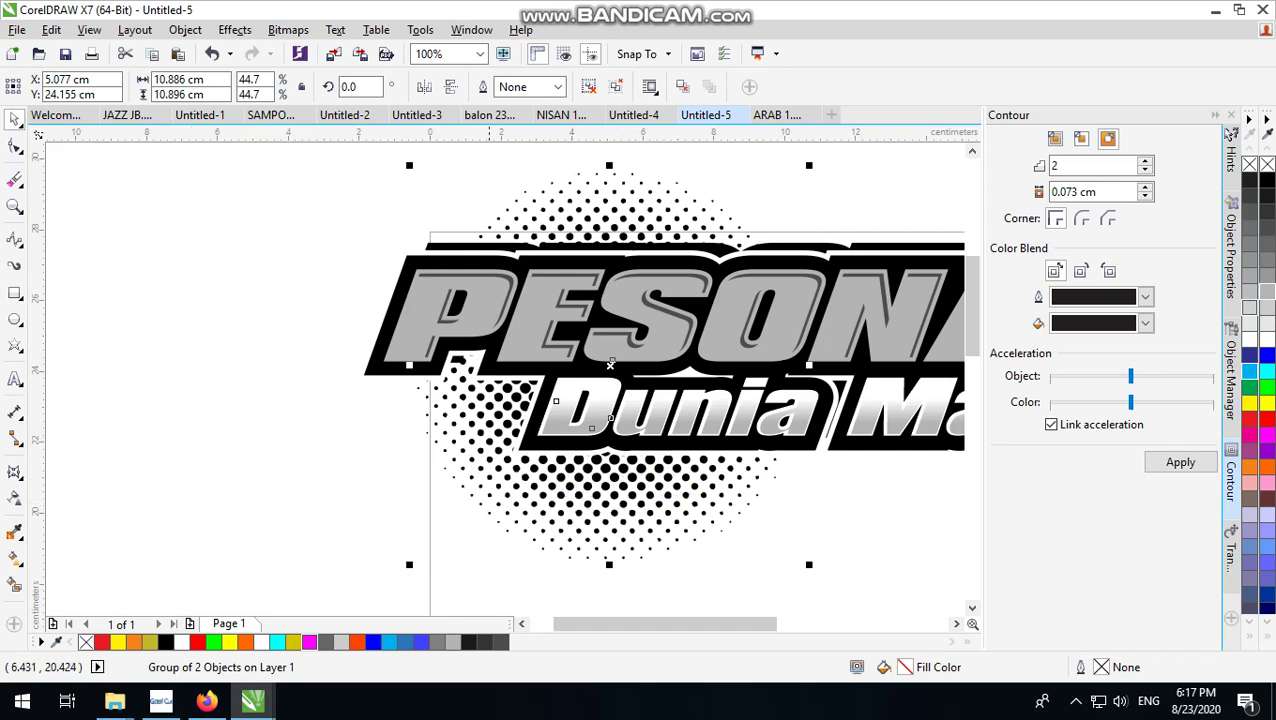
Step: Resize the halftone circle to 40% and nudge it slightly left
{"action": "scroll", "coordinate": [417, 423], "scroll_direction": "down", "scroll_amount": 1}
{"action": "scroll", "coordinate": [584, 453], "scroll_direction": "up", "scroll_amount": 1}
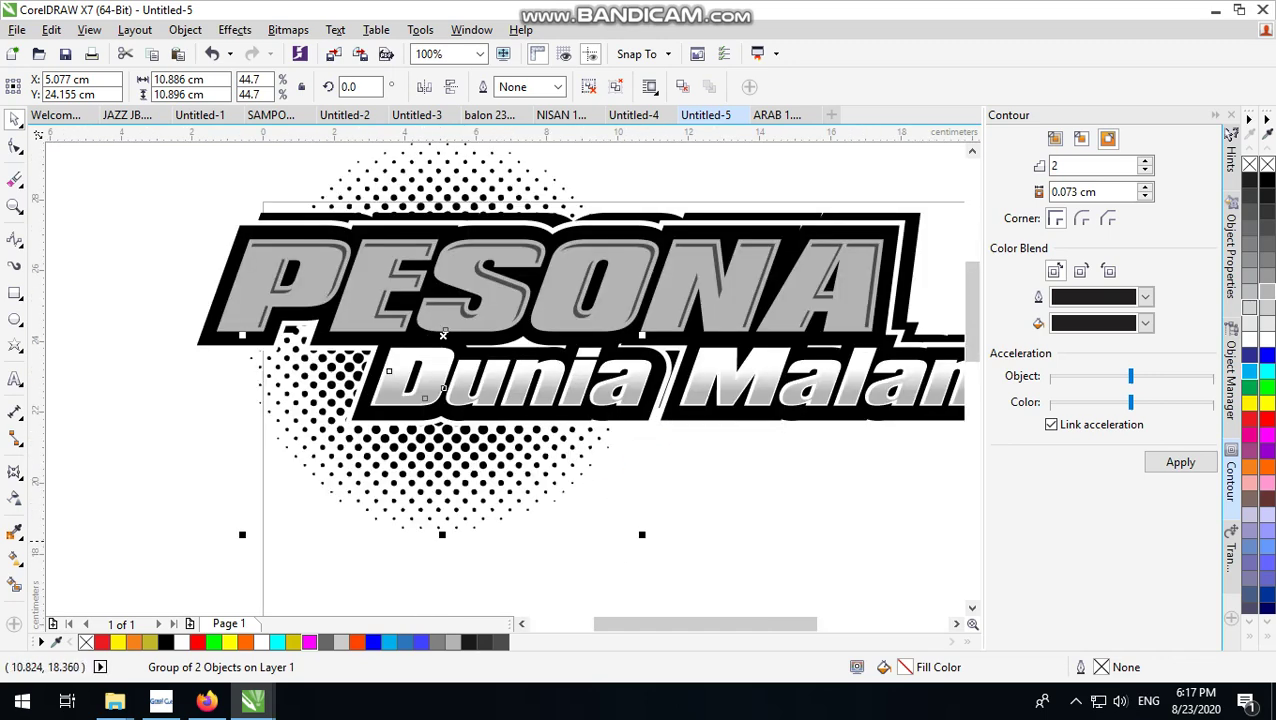
{"action": "left_click_drag", "start_coordinate": [645, 534], "coordinate": [605, 492]}
{"action": "left_click_drag", "start_coordinate": [430, 458], "coordinate": [398, 457]}
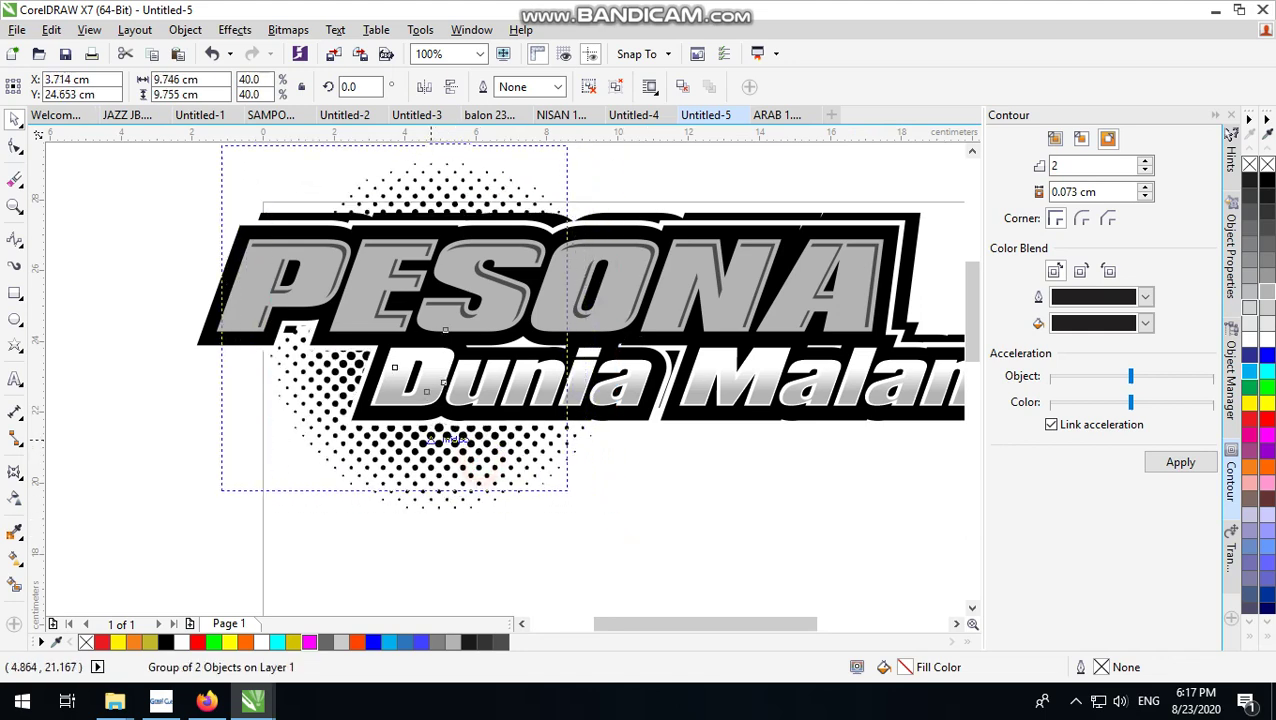
{"action": "scroll", "coordinate": [397, 457], "scroll_direction": "down", "scroll_amount": 1}
{"action": "scroll", "coordinate": [451, 451], "scroll_direction": "up", "scroll_amount": 1}
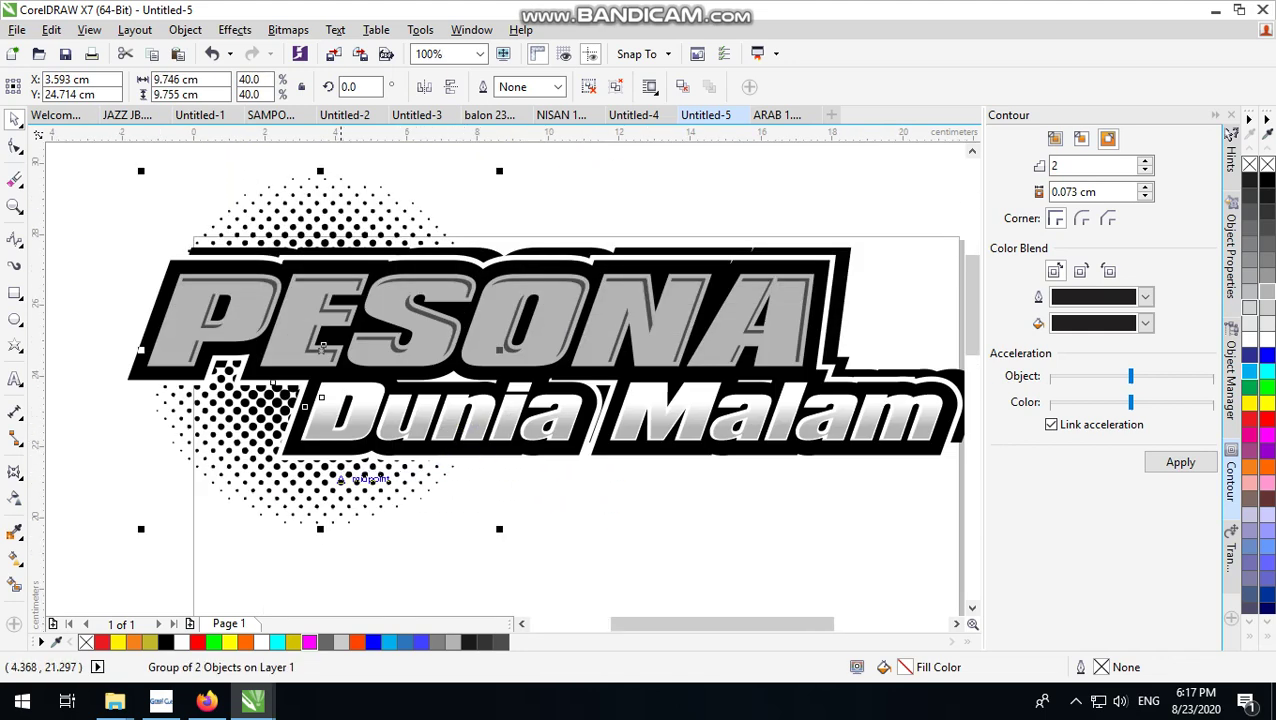
{"action": "left_click", "coordinate": [583, 351]}
{"action": "scroll", "coordinate": [605, 470], "scroll_direction": "down", "scroll_amount": 2}
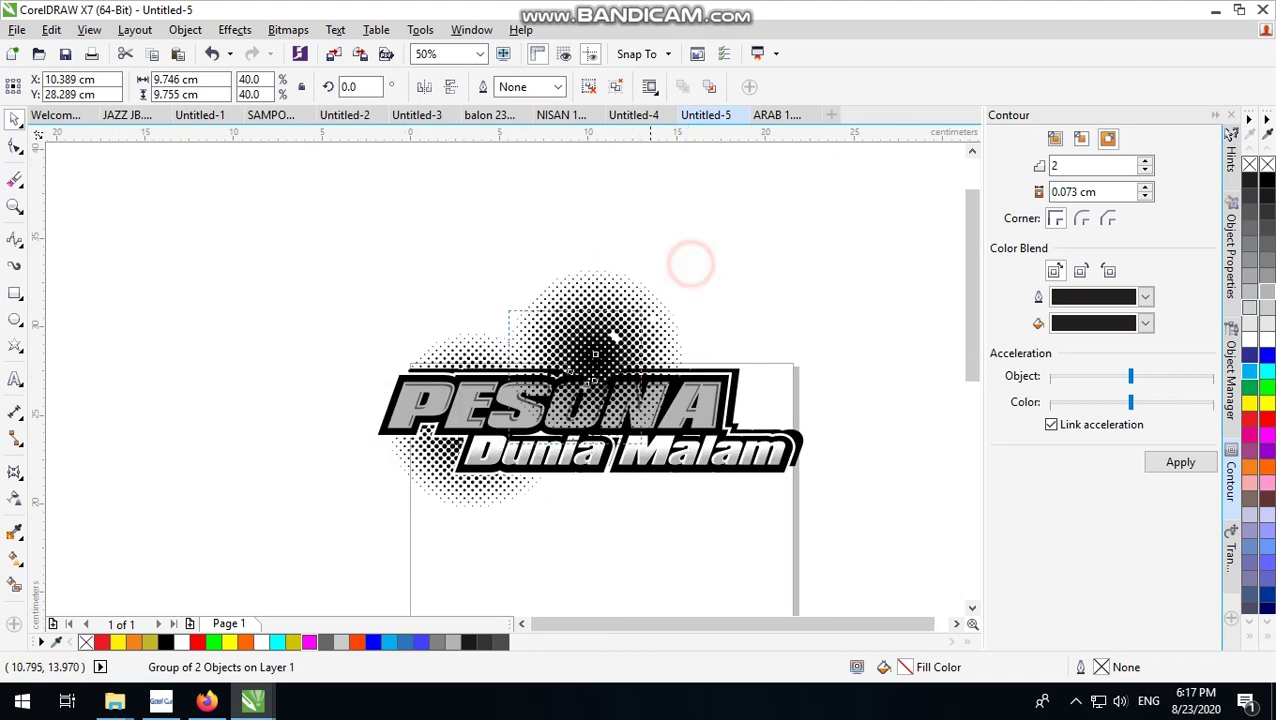
Step: Scale a halftone circle to 28%, place it near the O, and send it behind PESONA
{"action": "left_click_drag", "start_coordinate": [689, 262], "coordinate": [624, 317]}
{"action": "left_click_drag", "start_coordinate": [578, 352], "coordinate": [666, 344]}
{"action": "left_click_drag", "start_coordinate": [568, 380], "coordinate": [615, 365]}
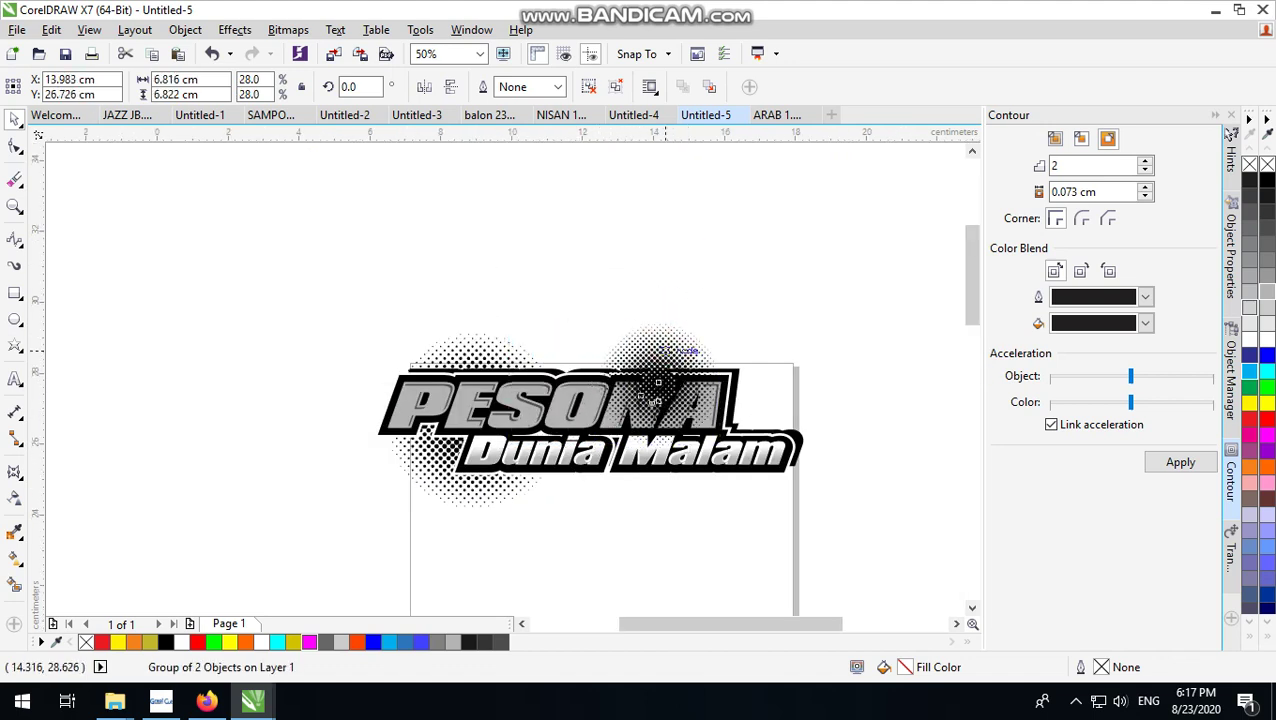
{"action": "scroll", "coordinate": [620, 357], "scroll_direction": "up", "scroll_amount": 2}
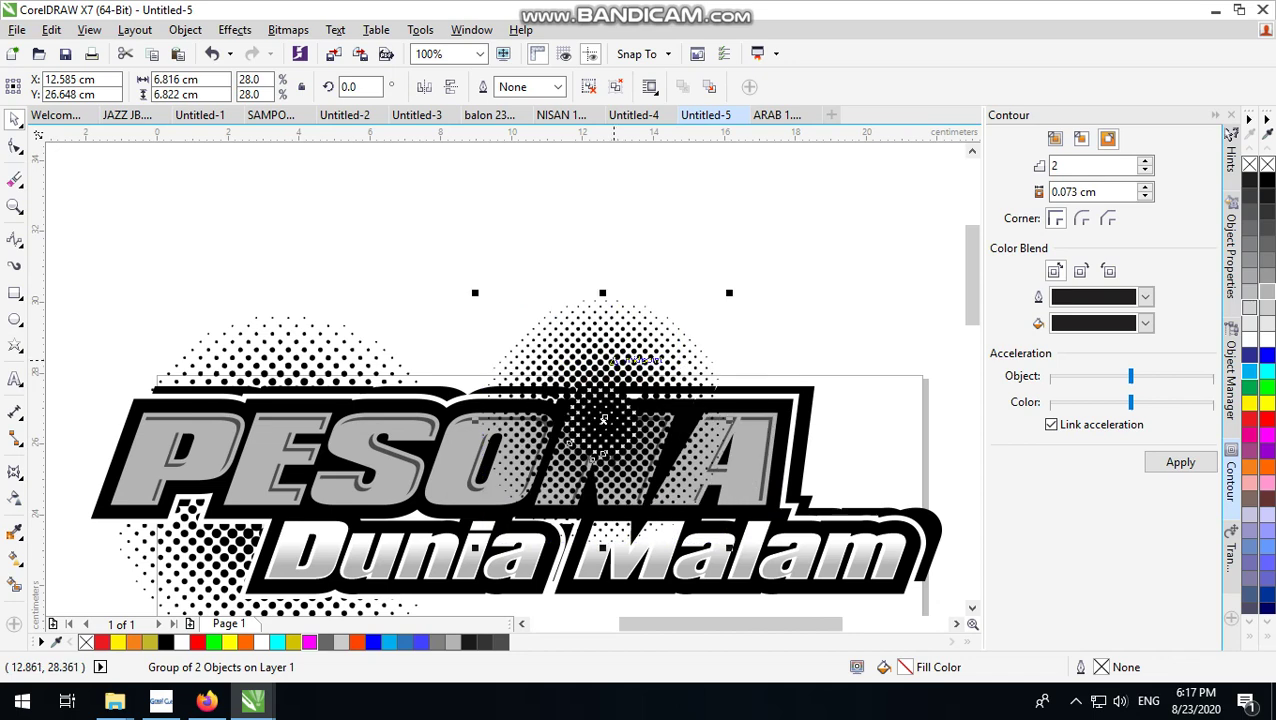
{"action": "key", "text": "ctrl+Page_Down"}
{"action": "left_click_drag", "start_coordinate": [604, 420], "coordinate": [520, 400]}
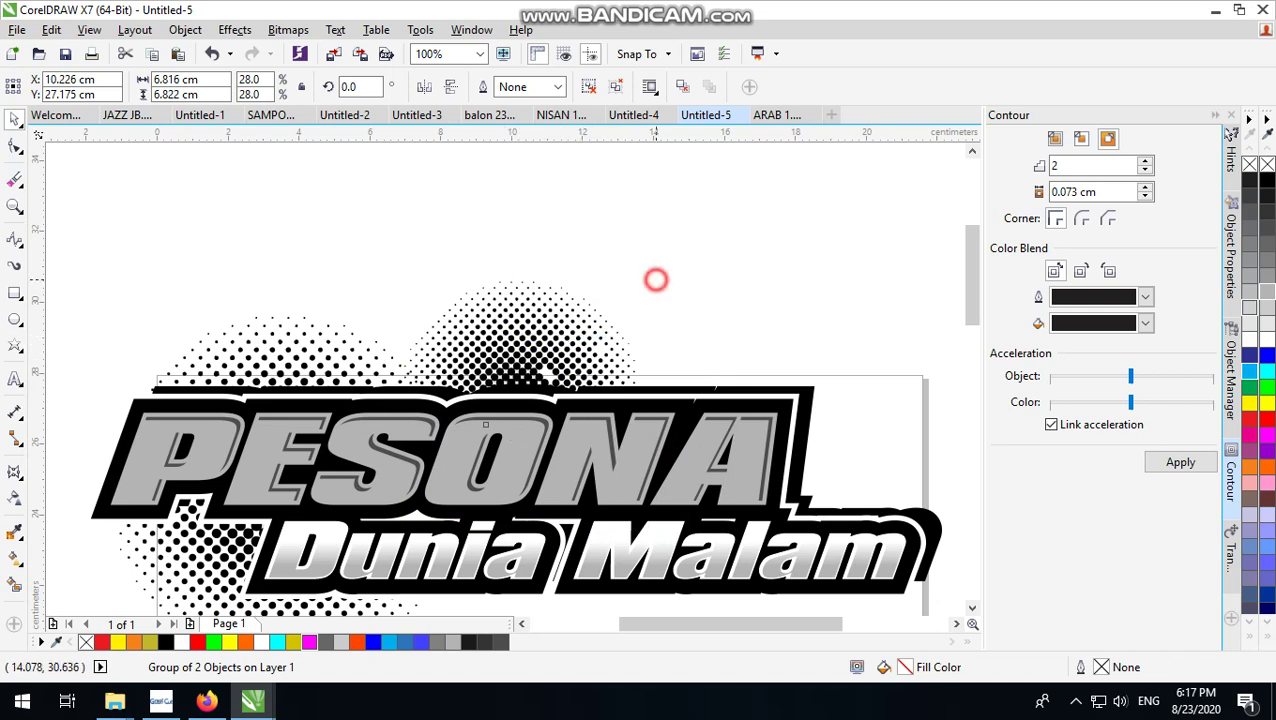
Step: Move the second halftone circle behind the right end of PESONA and reselect it
{"action": "left_click", "coordinate": [655, 277]}
{"action": "mouse_move", "coordinate": [527, 342]}
{"action": "left_mouse_down"}
{"action": "mouse_move", "coordinate": [780, 417]}
{"action": "mouse_move", "coordinate": [888, 433]}
{"action": "mouse_move", "coordinate": [840, 444]}
{"action": "left_mouse_up"}
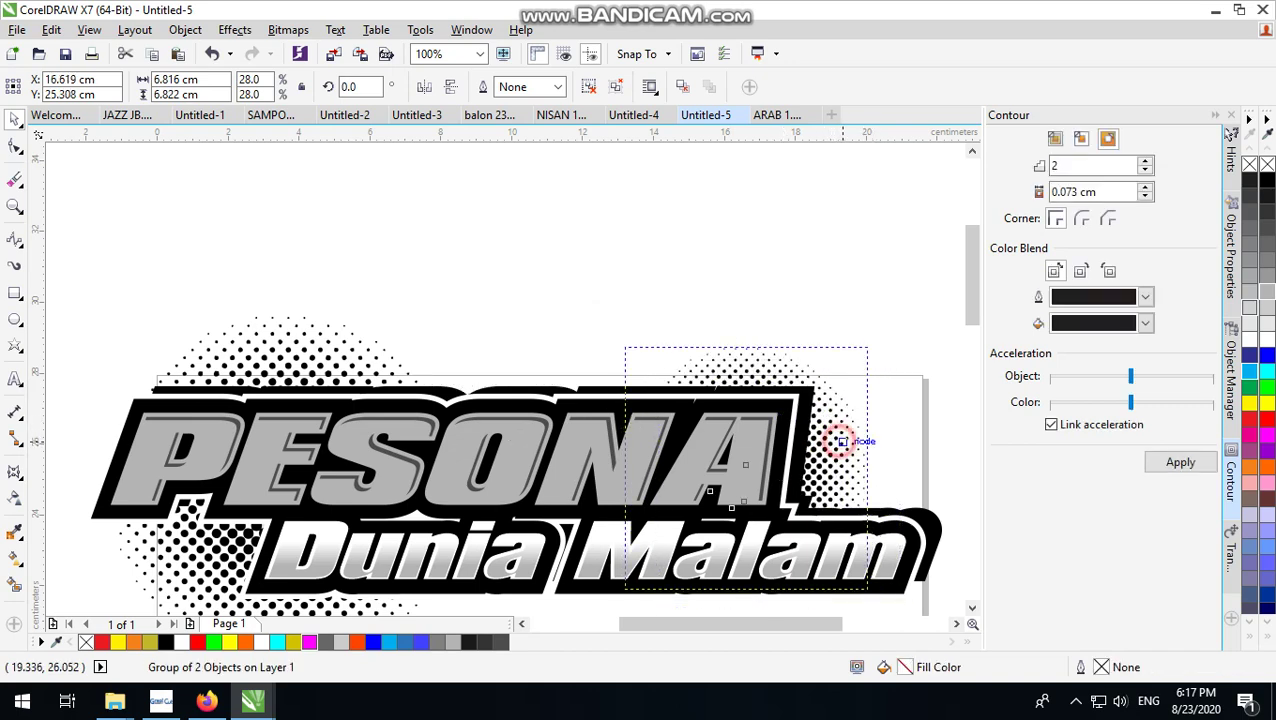
{"action": "scroll", "coordinate": [640, 380], "scroll_direction": "down", "scroll_amount": 1}
{"action": "left_click", "coordinate": [699, 293]}
{"action": "scroll", "coordinate": [699, 293], "scroll_direction": "up", "scroll_amount": 1}
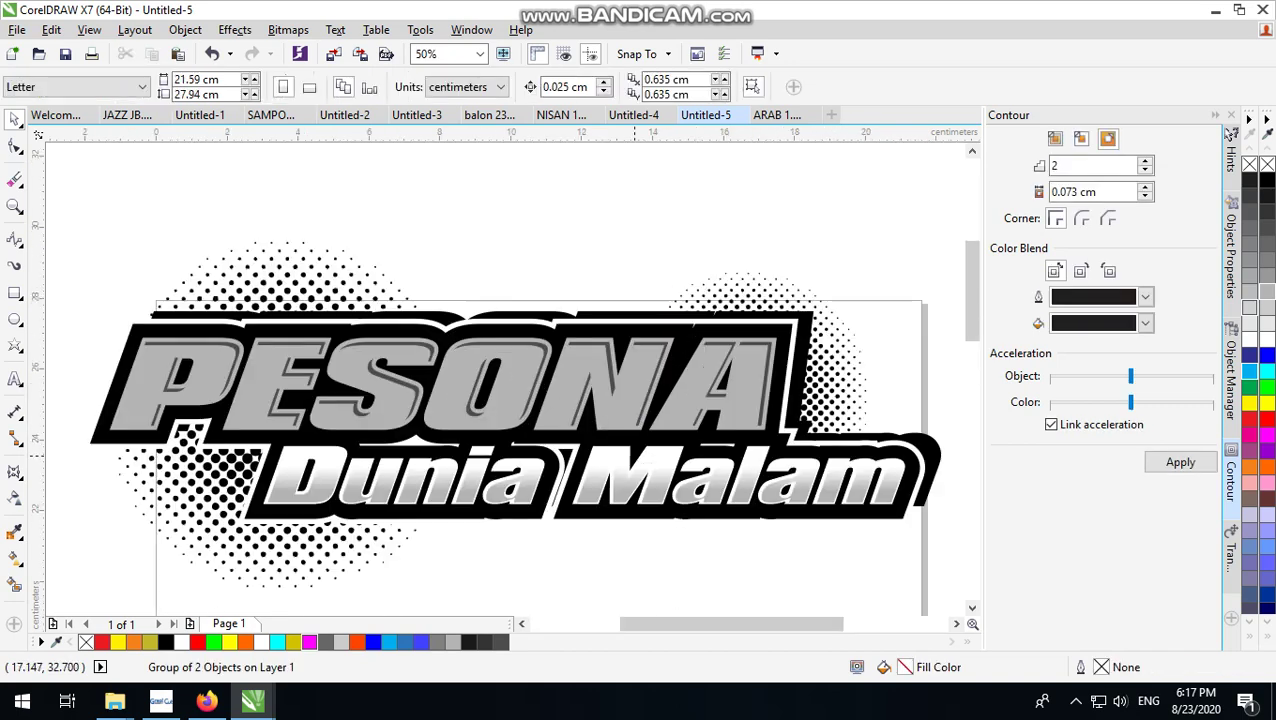
{"action": "left_click", "coordinate": [746, 232]}
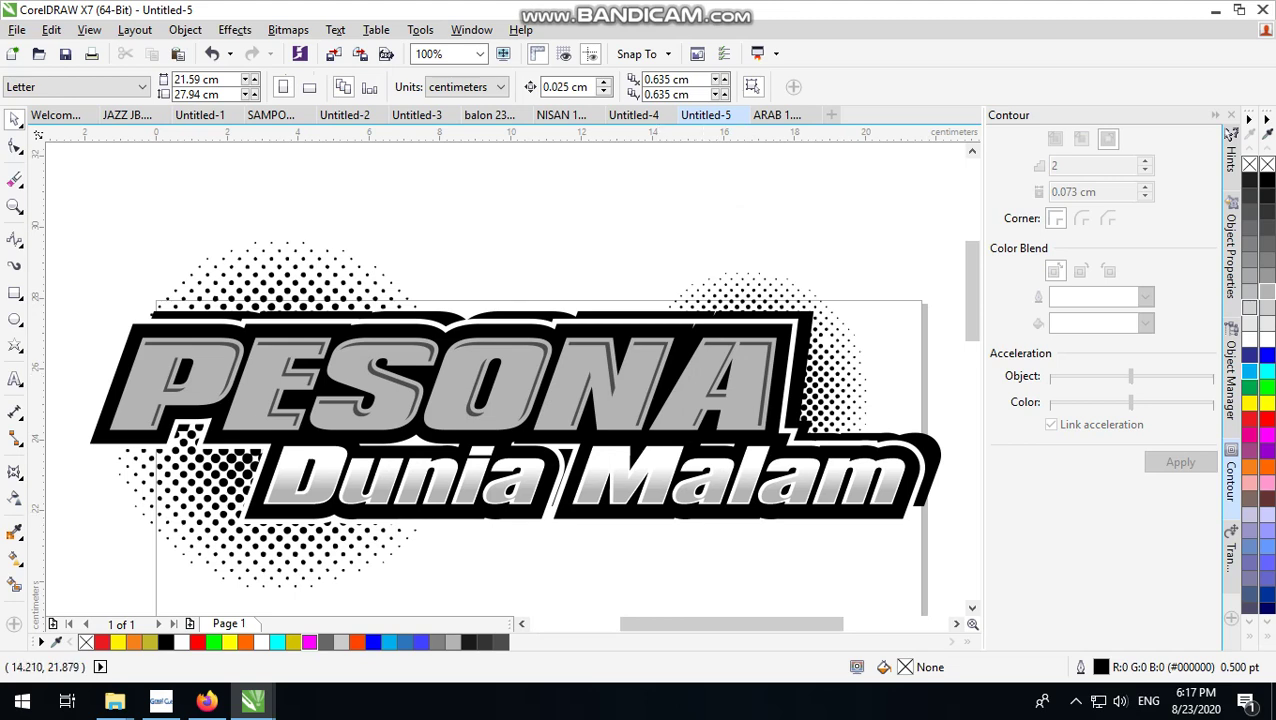
{"action": "left_click", "coordinate": [840, 368]}
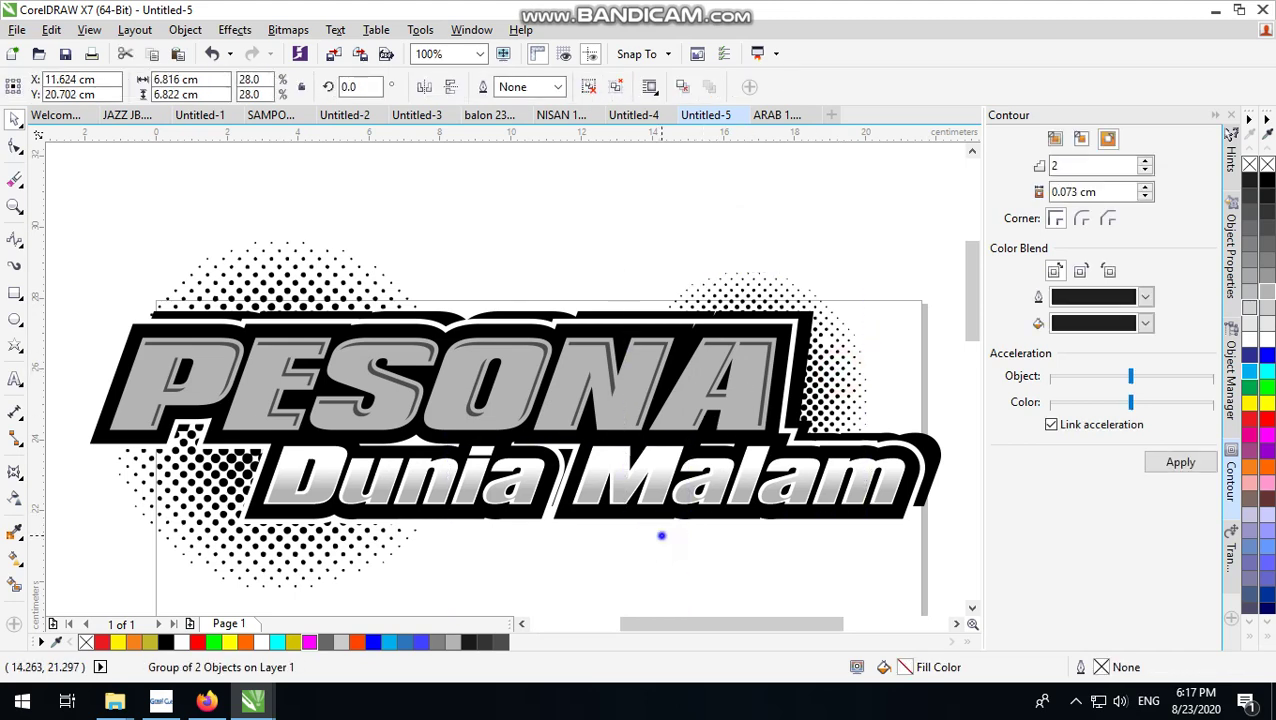
Step: PowerClip a duplicate halftone circle inside the PESONA letters, shifted toward their lower part
{"action": "key", "text": "ctrl+d"}
{"action": "right_click", "coordinate": [661, 535]}
{"action": "left_click", "coordinate": [741, 80]}
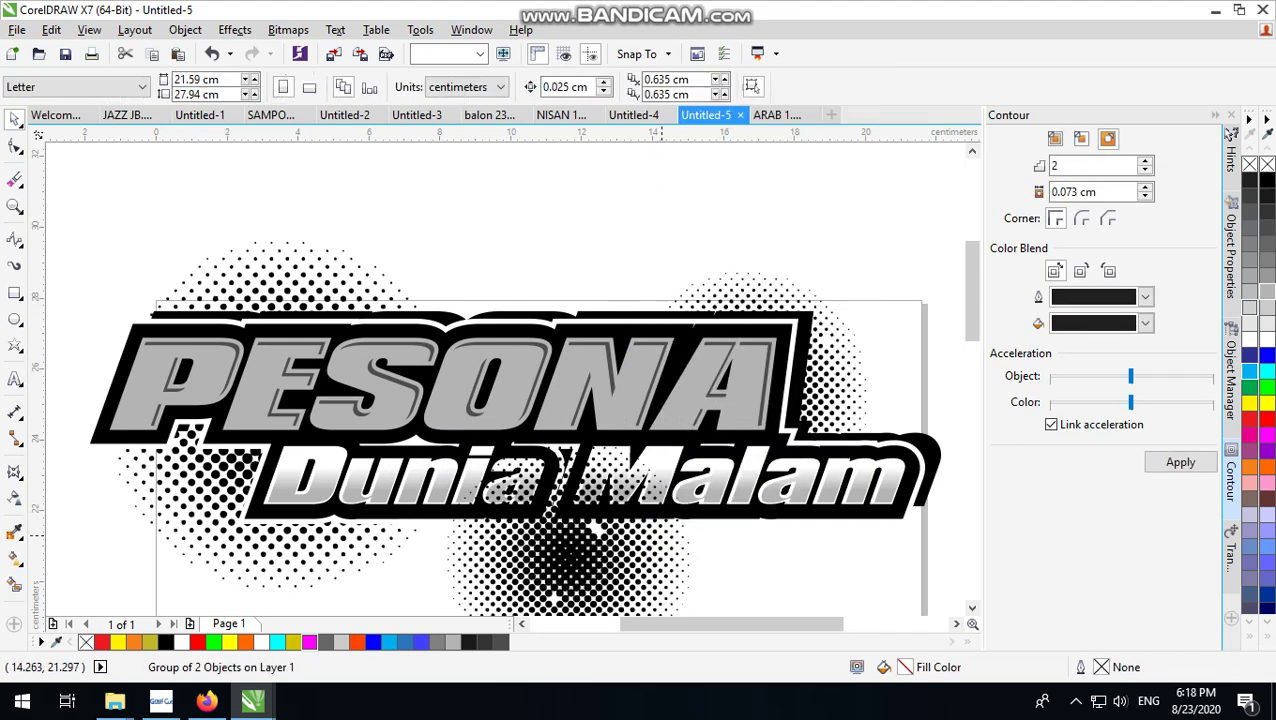
{"action": "left_click", "coordinate": [573, 376]}
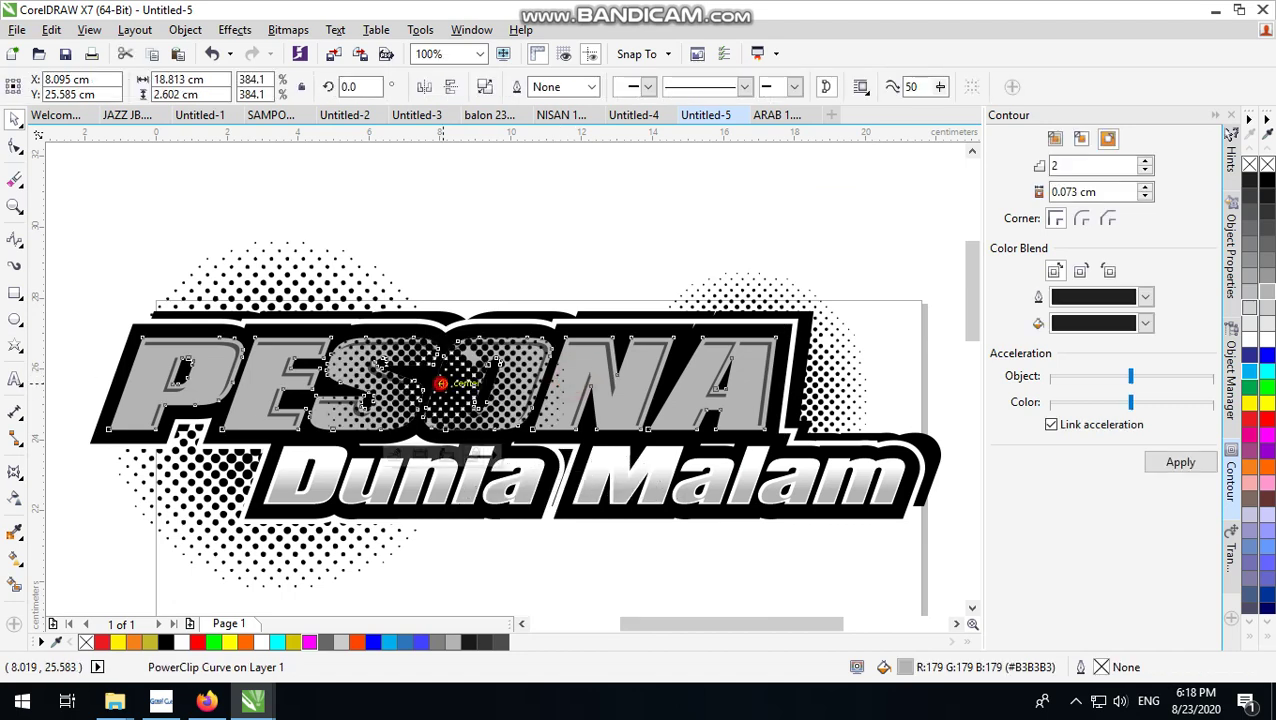
{"action": "left_click", "coordinate": [460, 380], "text": "ctrl"}
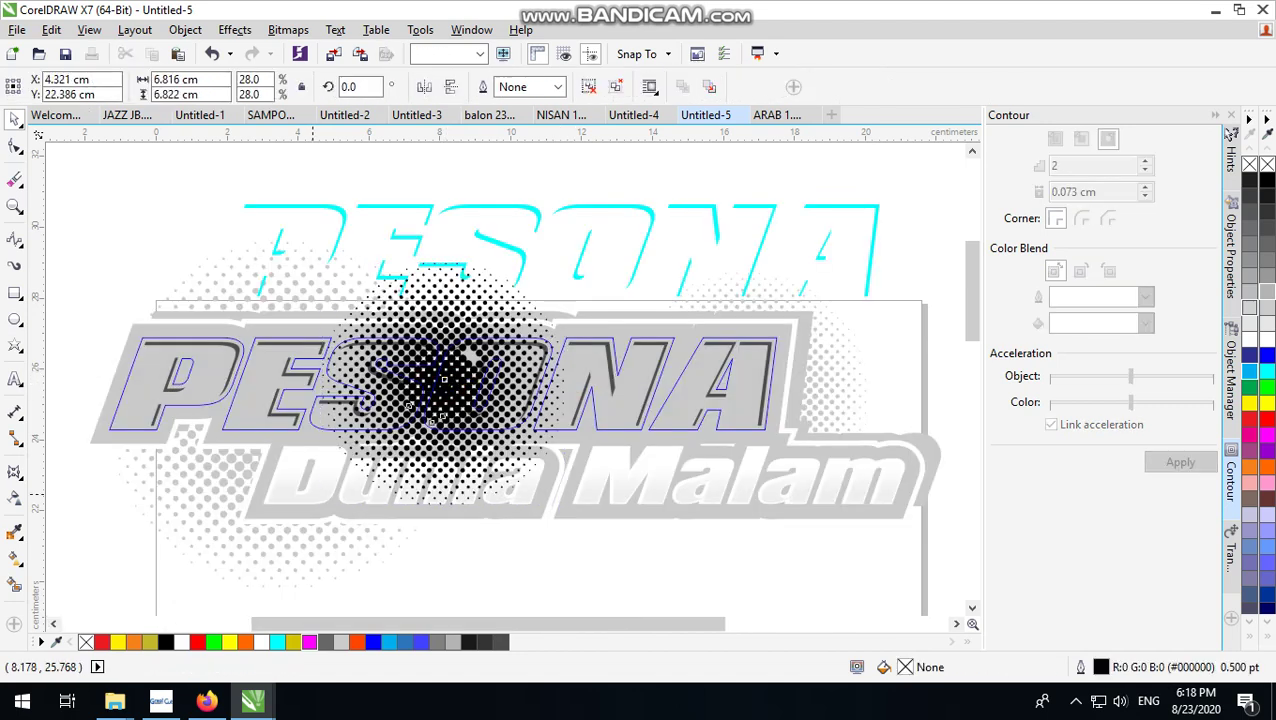
{"action": "mouse_move", "coordinate": [460, 380]}
{"action": "left_mouse_down"}
{"action": "mouse_move", "coordinate": [330, 490]}
{"action": "mouse_move", "coordinate": [219, 493]}
{"action": "mouse_move", "coordinate": [745, 485]}
{"action": "left_mouse_up"}
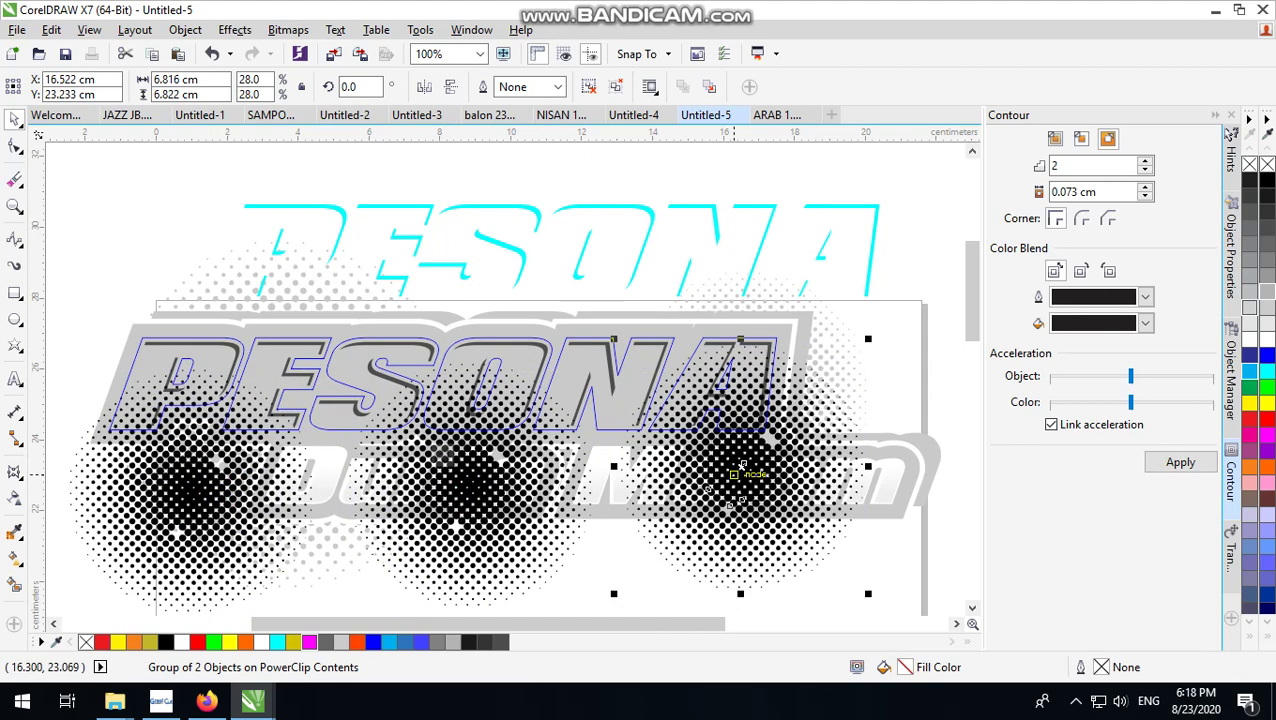
{"action": "left_click", "coordinate": [903, 249], "text": "ctrl"}
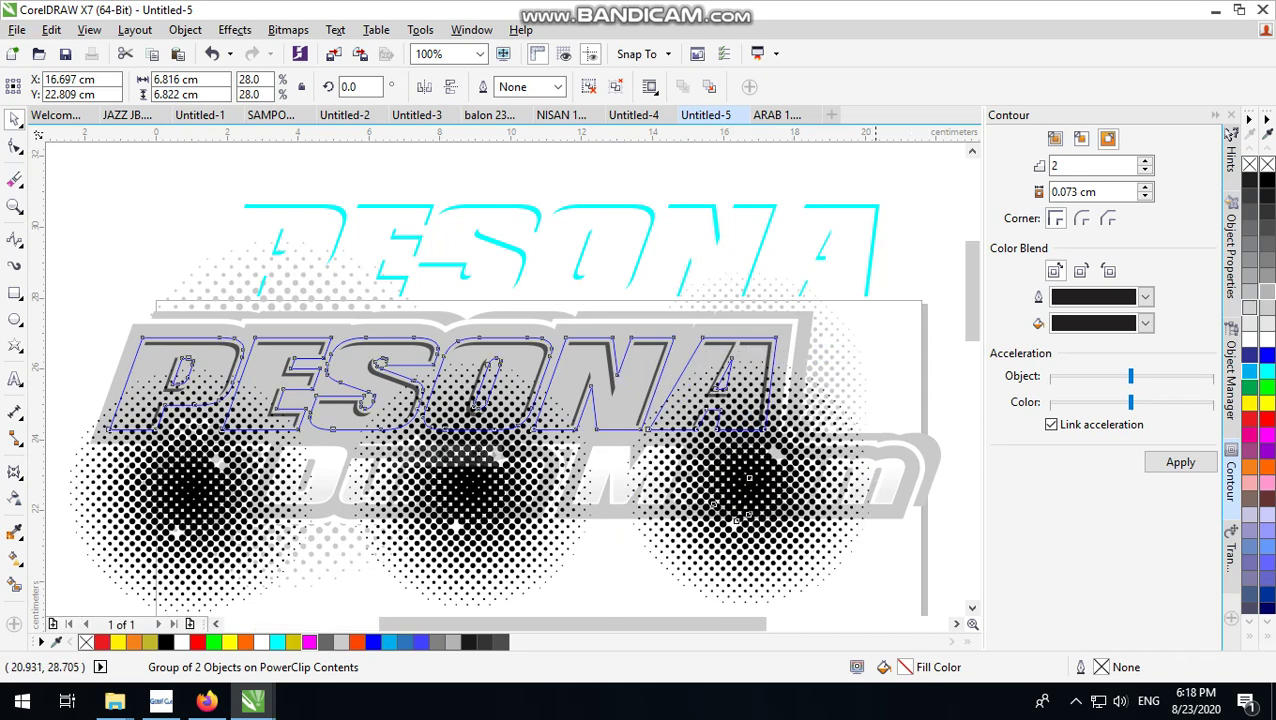
{"action": "left_click", "coordinate": [801, 197]}
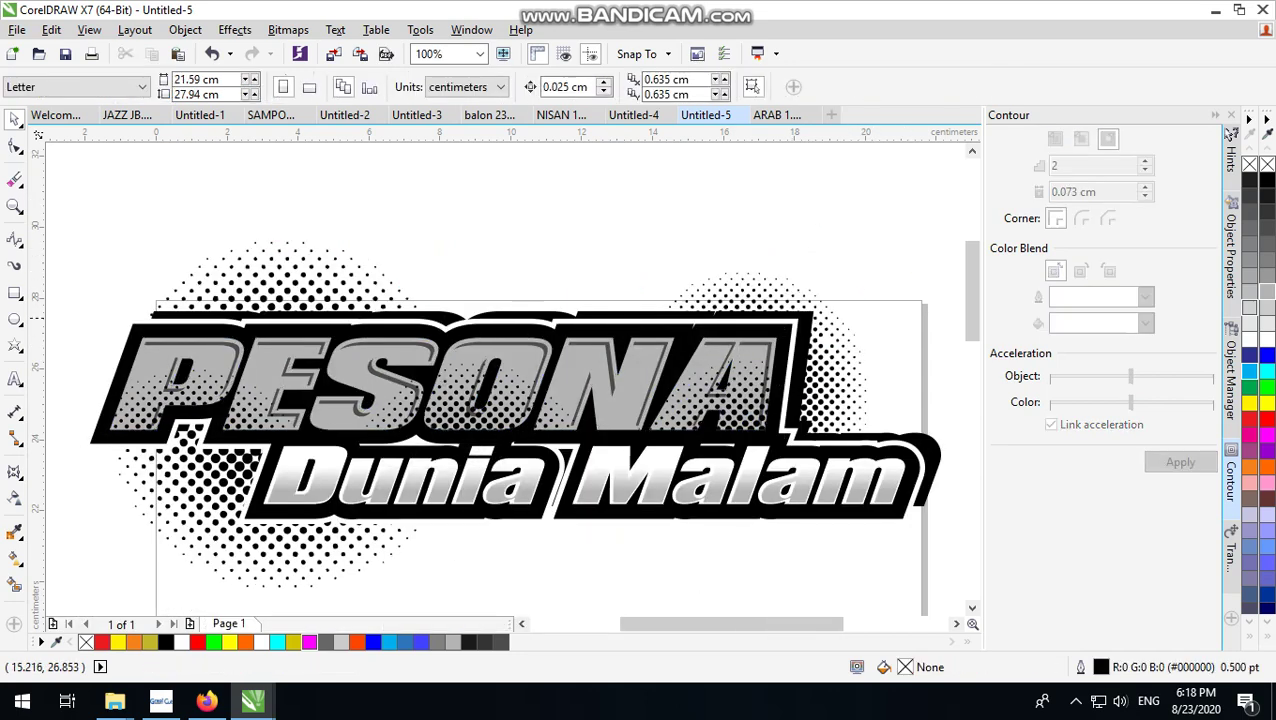
{"action": "scroll", "coordinate": [684, 417], "scroll_direction": "down", "scroll_amount": 1}
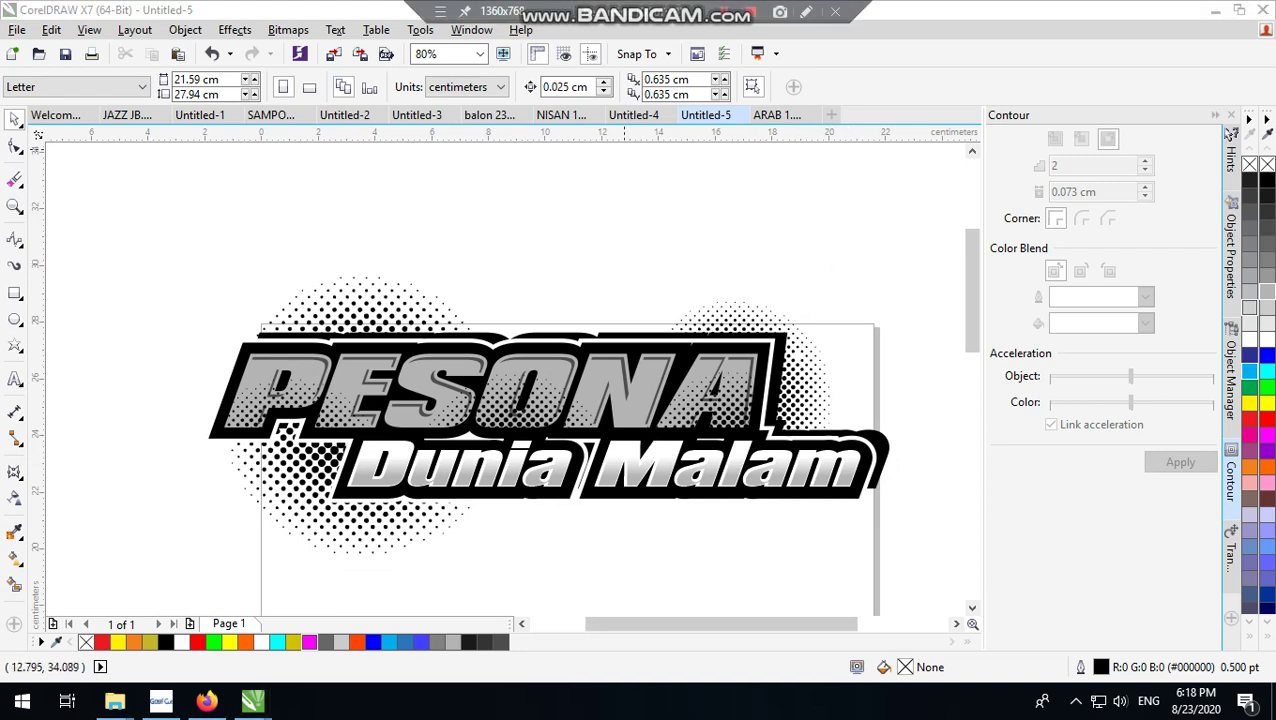
{"action": "left_click", "coordinate": [778, 254]}
{"action": "left_click", "coordinate": [854, 296]}
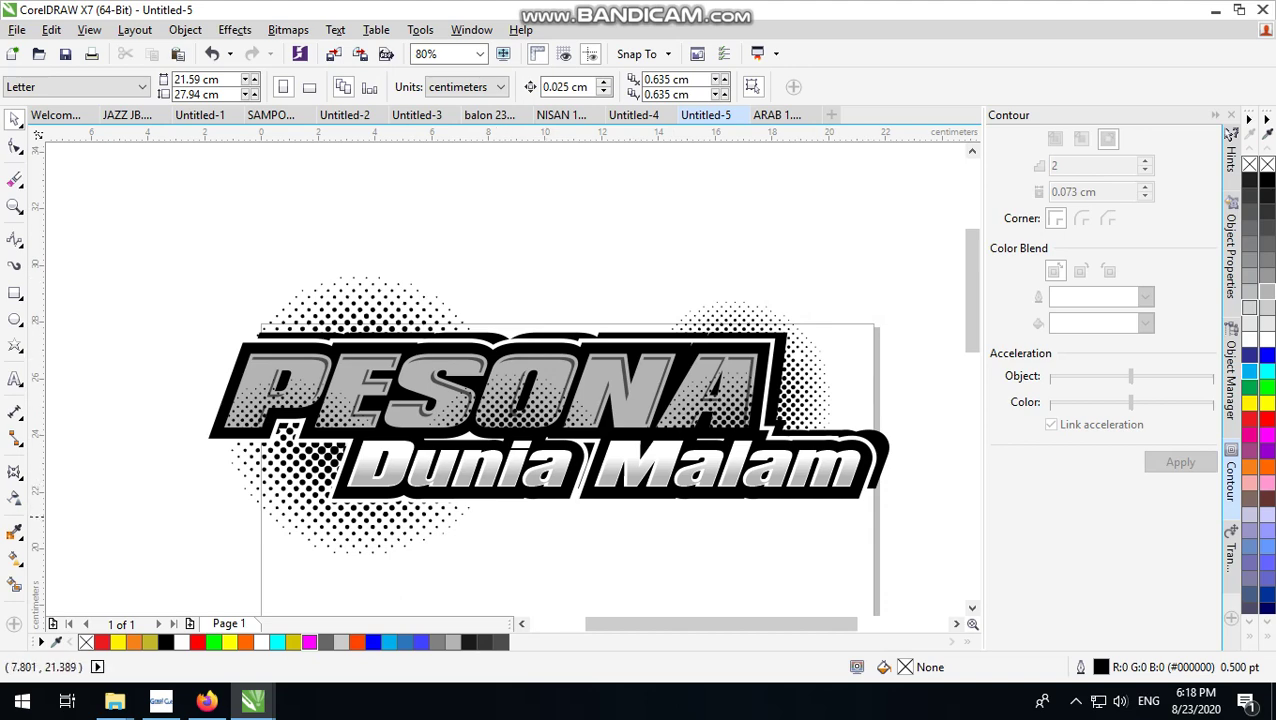
{"action": "scroll", "coordinate": [426, 510], "scroll_direction": "up", "scroll_amount": 3}
{"action": "scroll", "coordinate": [375, 425], "scroll_direction": "down", "scroll_amount": 2}
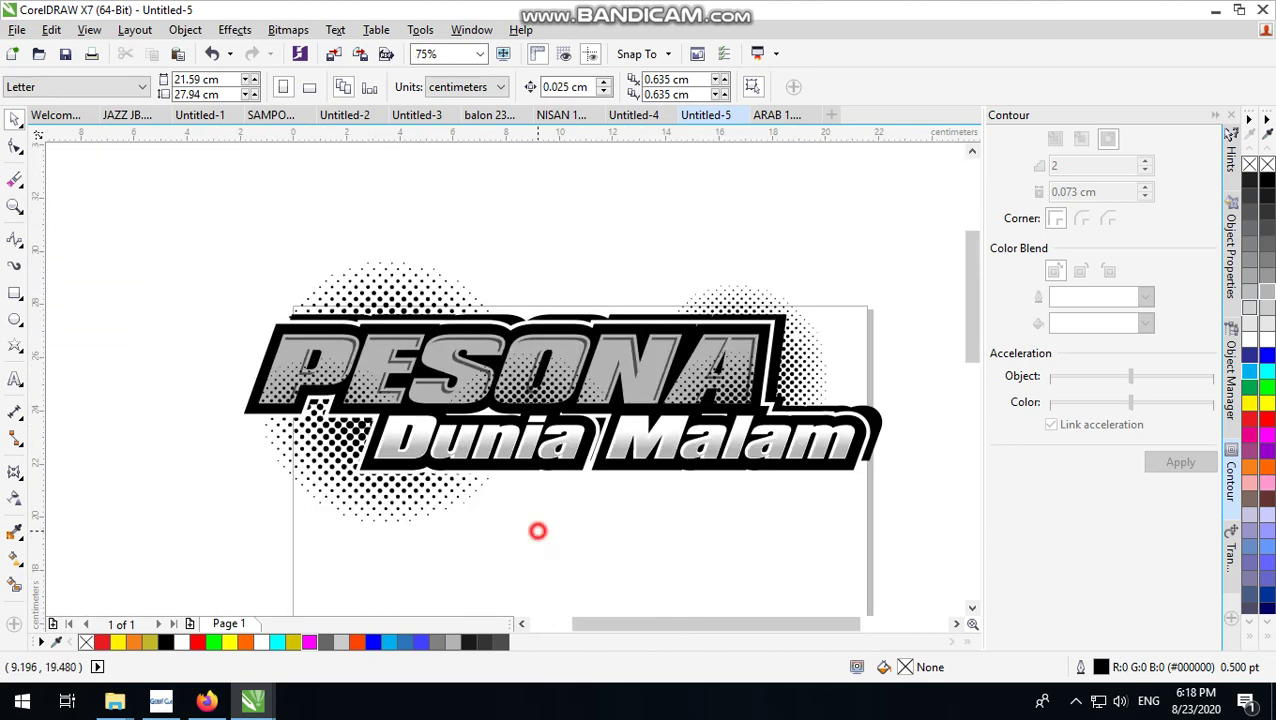
{"action": "scroll", "coordinate": [510, 310], "scroll_direction": "up", "scroll_amount": 2}
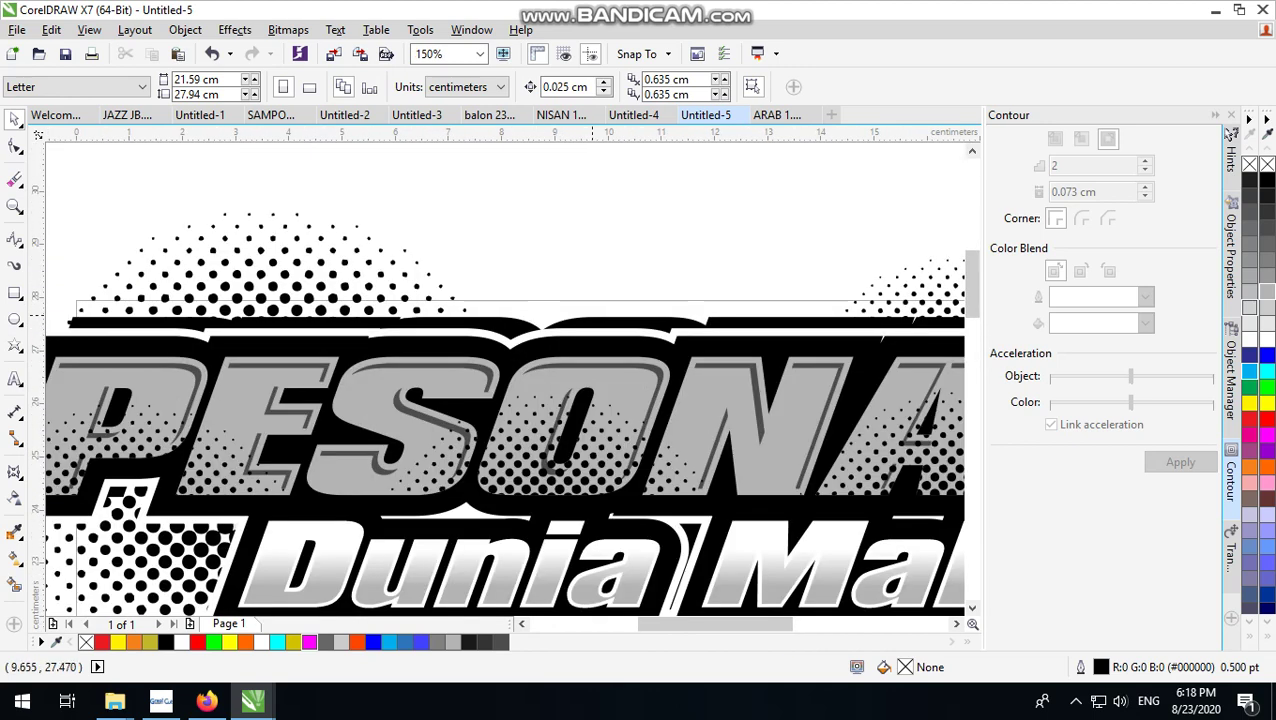
{"action": "left_click", "coordinate": [598, 318]}
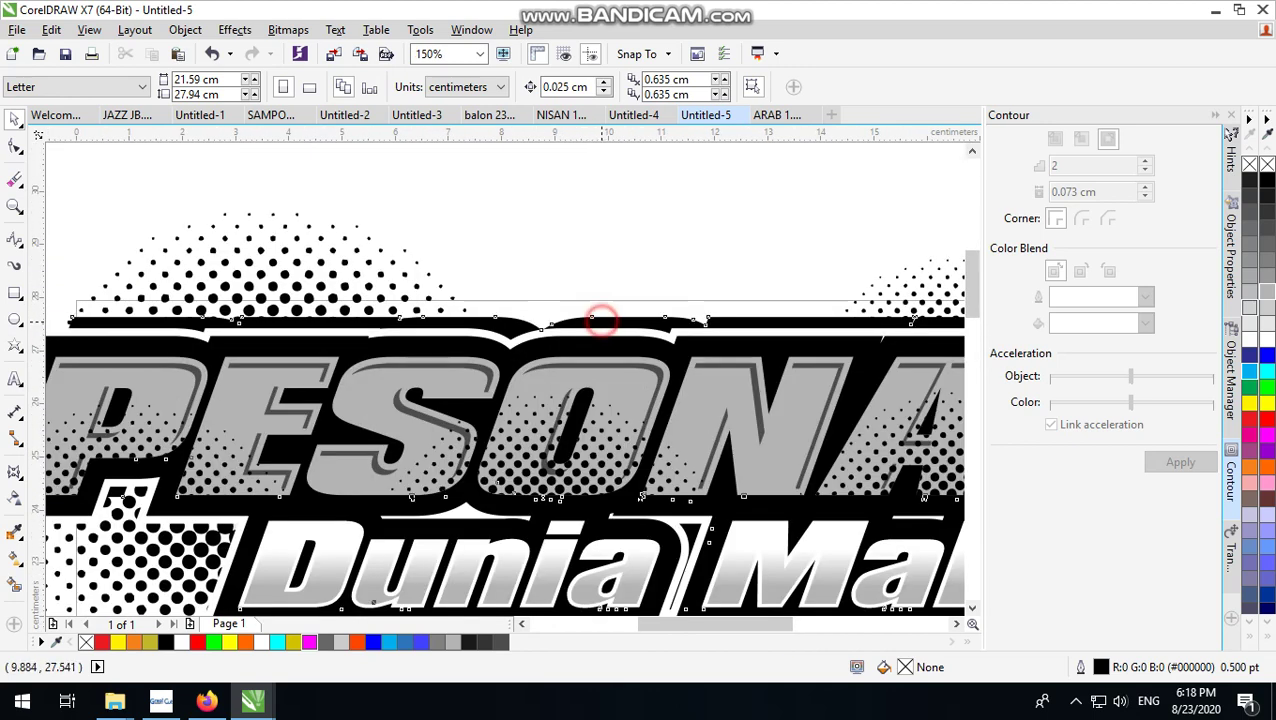
{"action": "key", "text": "shift+Page_Up"}
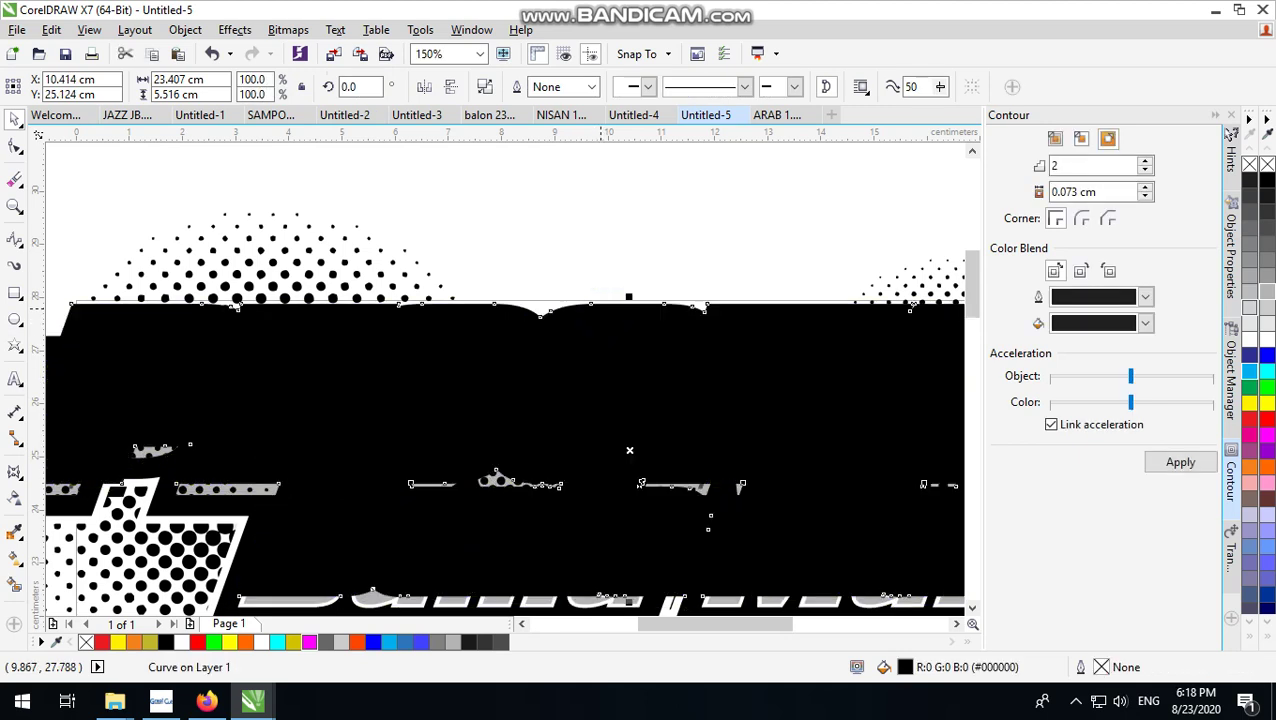
{"action": "key", "text": "ctrl+z"}
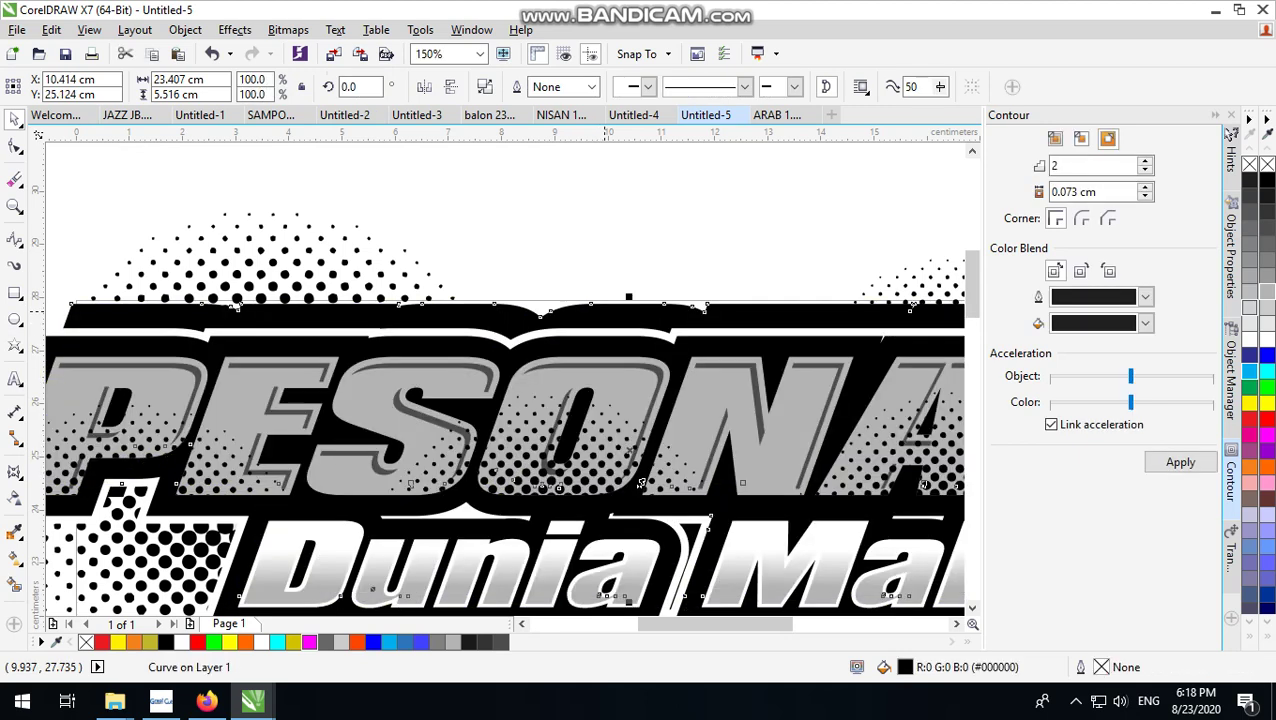
{"action": "scroll", "coordinate": [641, 483], "scroll_direction": "down", "scroll_amount": 2}
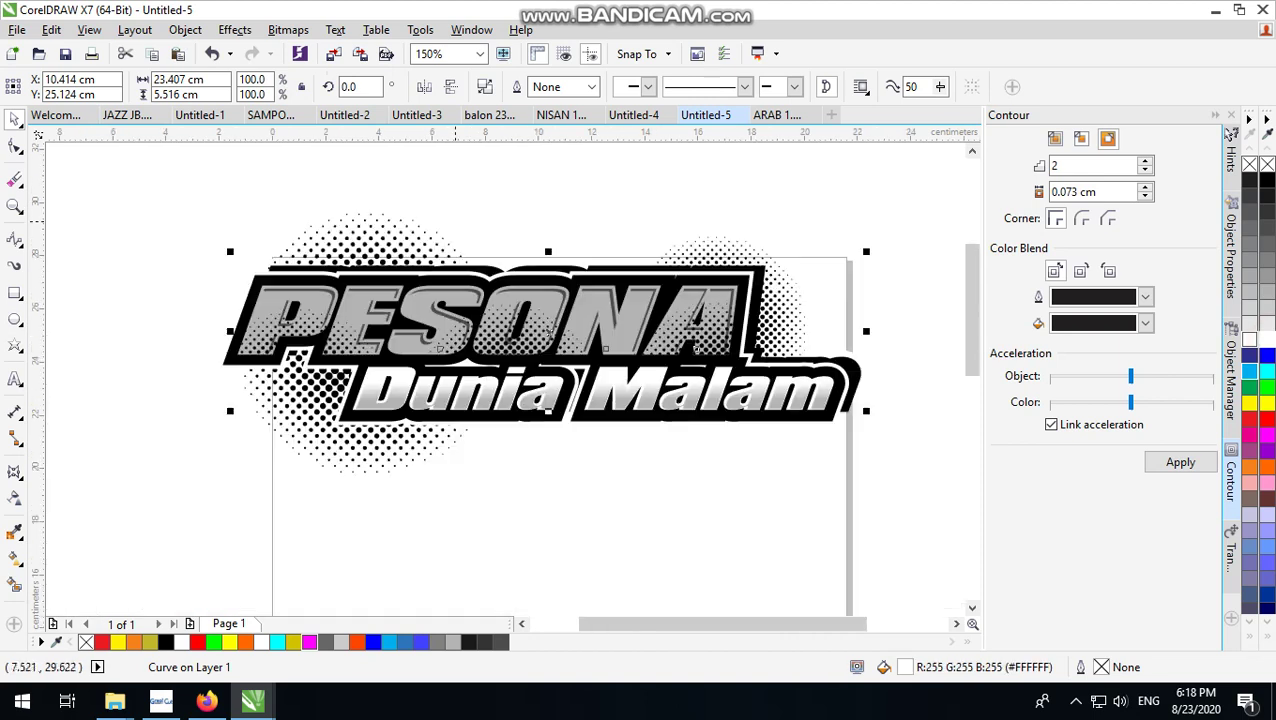
{"action": "scroll", "coordinate": [614, 472], "scroll_direction": "up", "scroll_amount": 2}
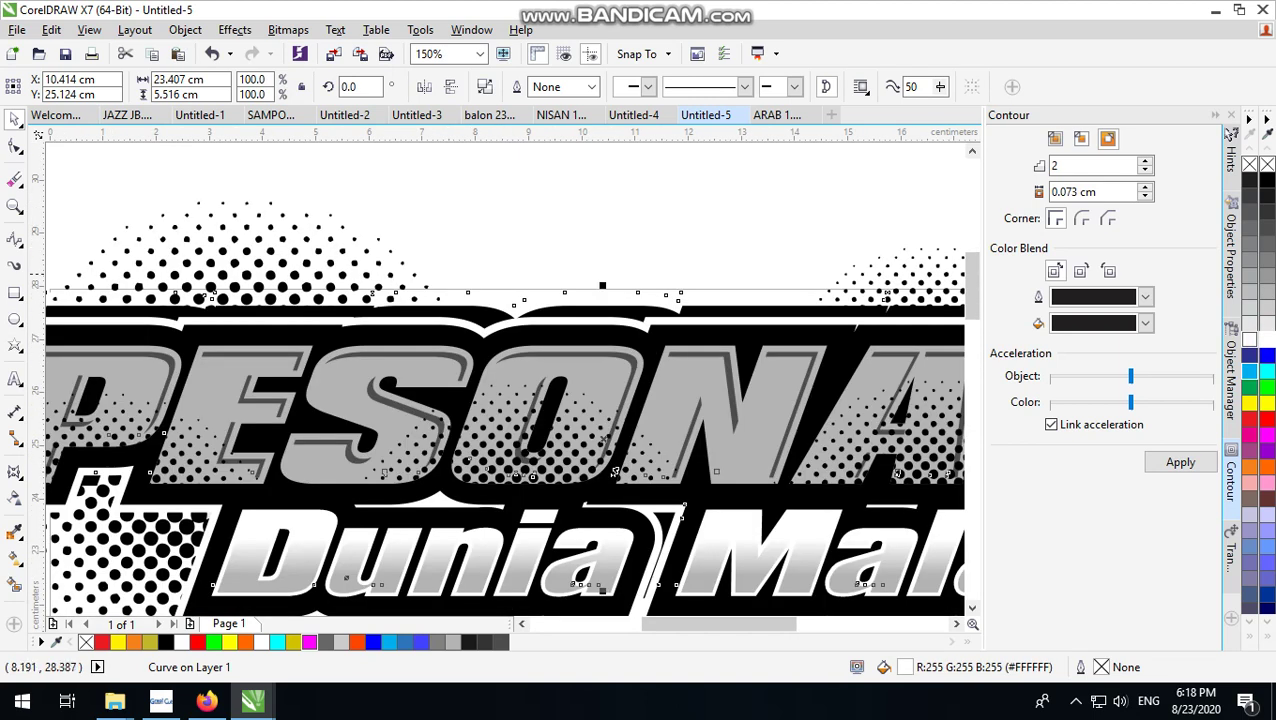
{"action": "left_click", "coordinate": [371, 257]}
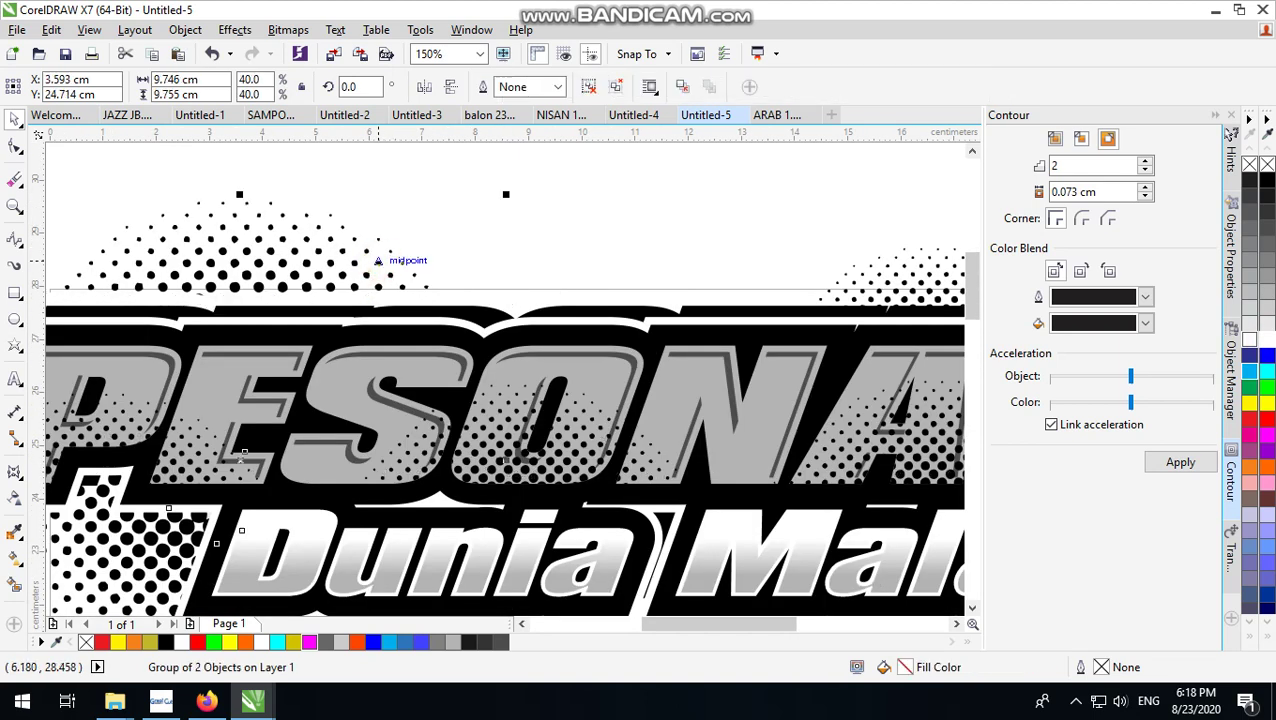
{"action": "scroll", "coordinate": [383, 331], "scroll_direction": "down", "scroll_amount": 2}
{"action": "left_click", "coordinate": [653, 269]}
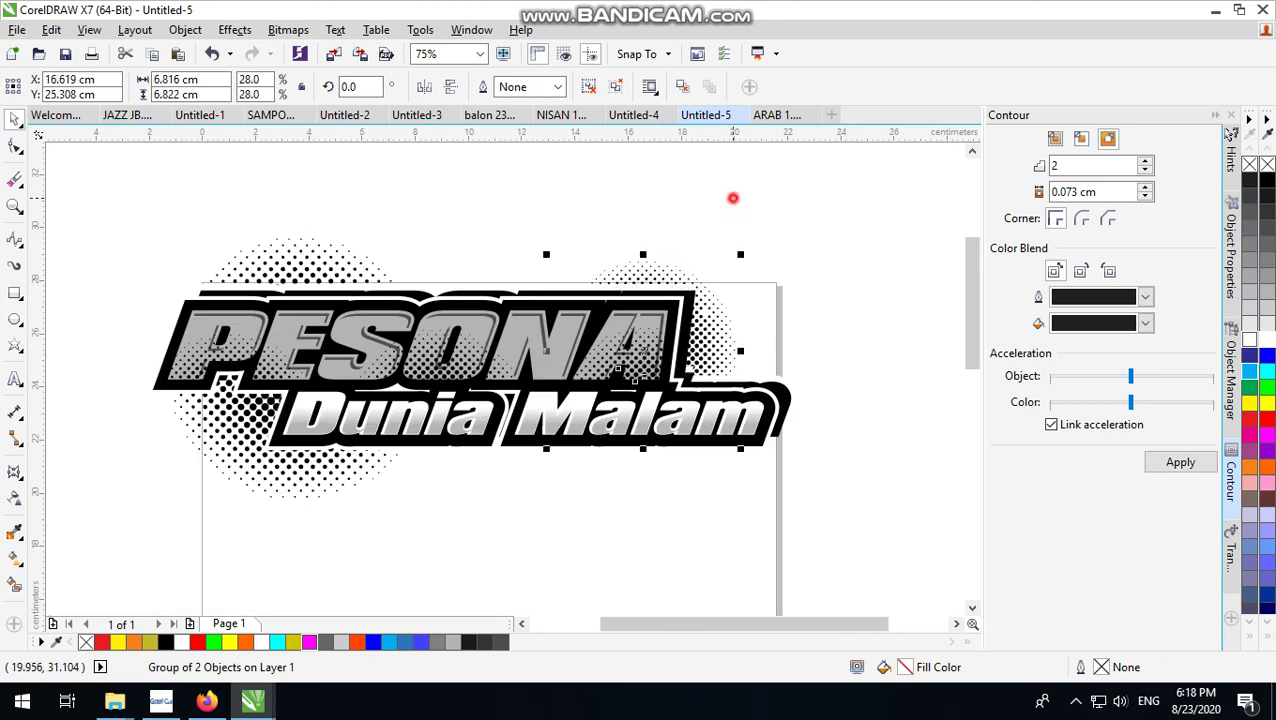
{"action": "left_click", "coordinate": [731, 197]}
{"action": "left_click", "coordinate": [684, 181]}
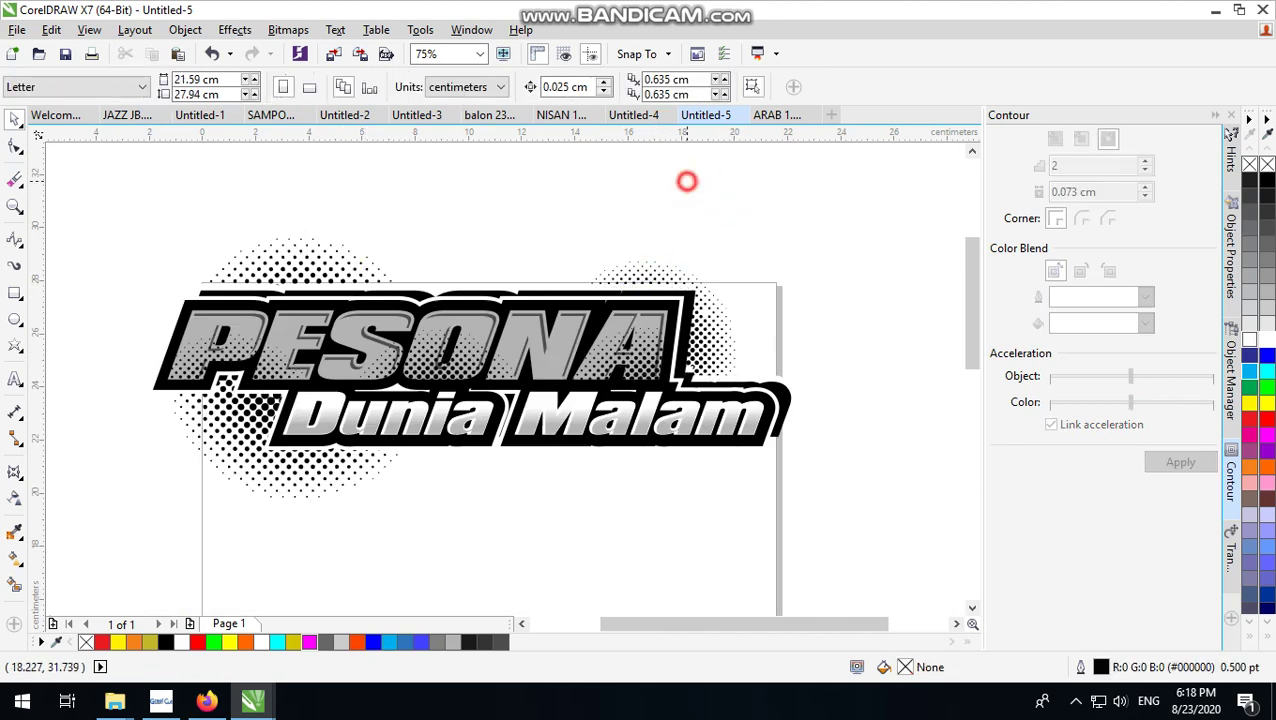
{"action": "scroll", "coordinate": [262, 423], "scroll_direction": "up", "scroll_amount": 1}
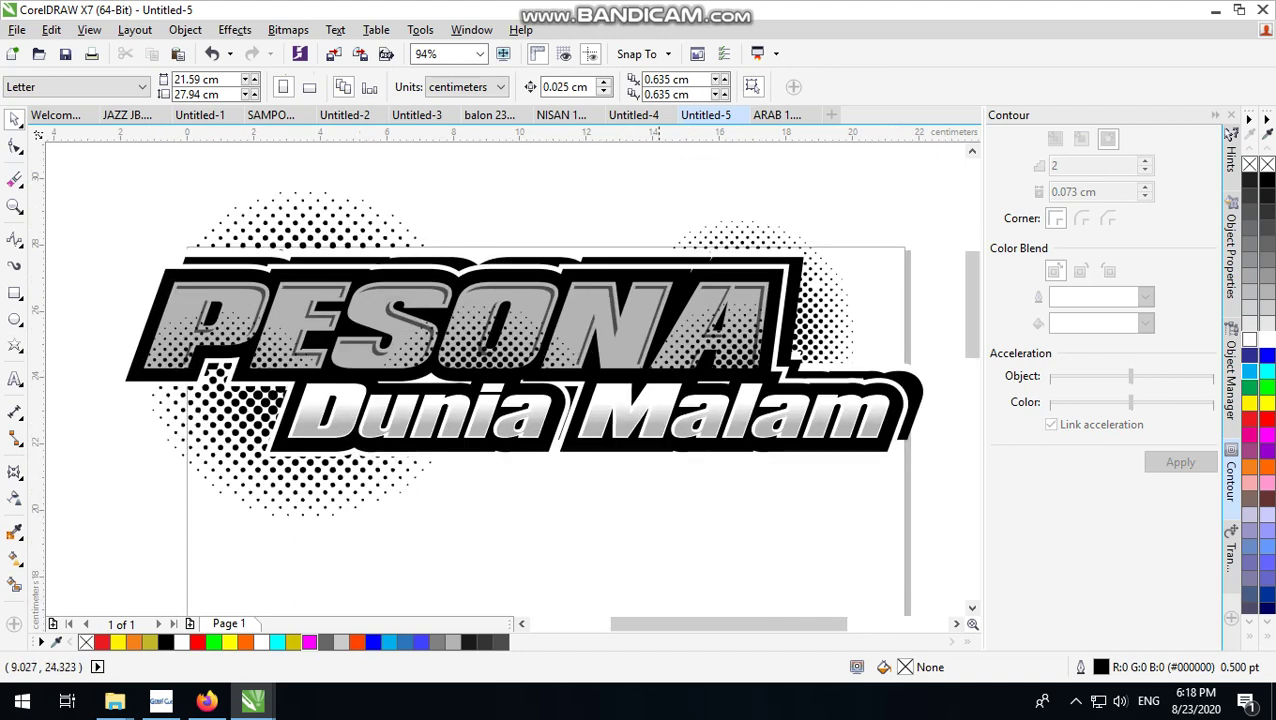
{"action": "left_click", "coordinate": [584, 194]}
{"action": "left_click", "coordinate": [888, 191]}
{"action": "left_click", "coordinate": [425, 421]}
{"action": "left_click", "coordinate": [326, 484]}
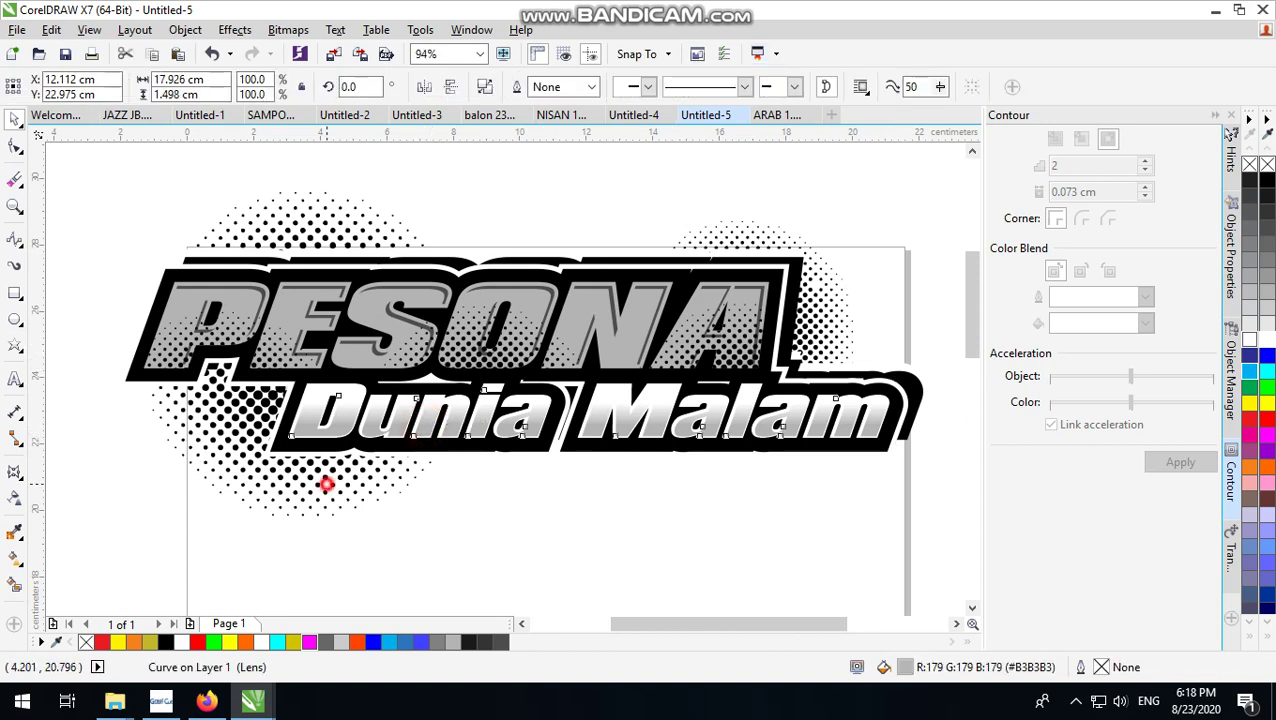
{"action": "left_click", "coordinate": [302, 486]}
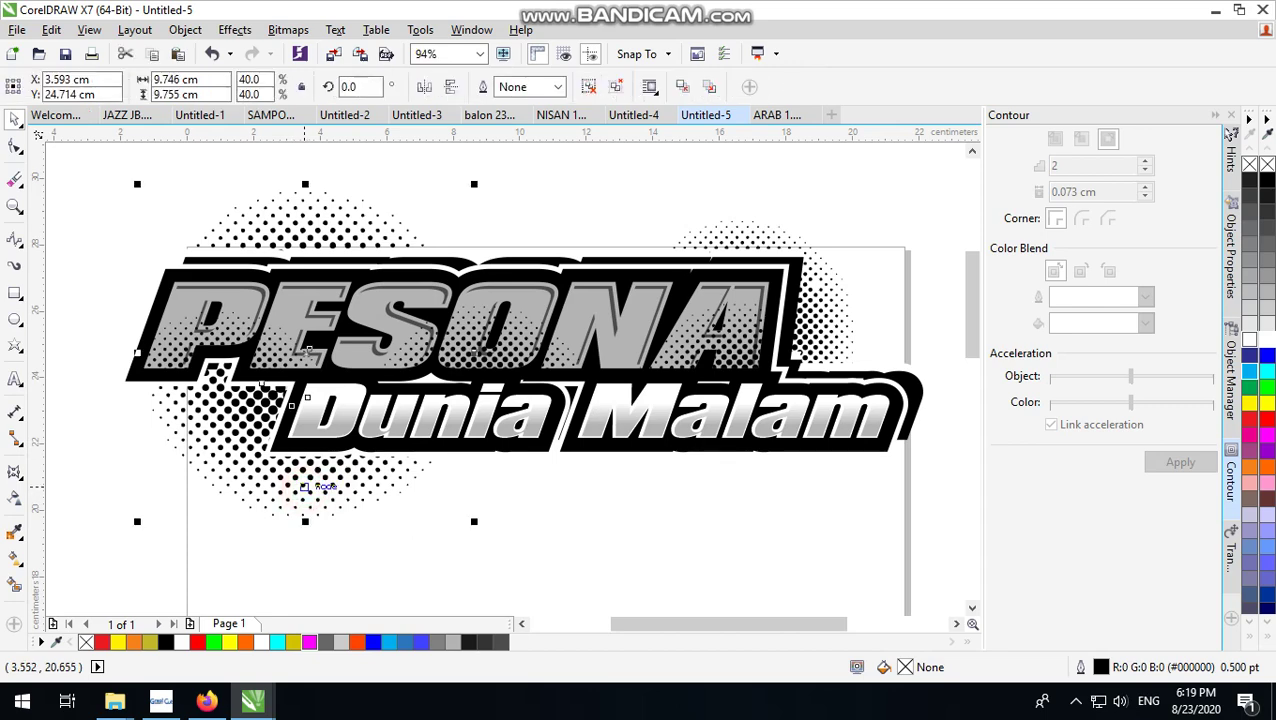
{"action": "left_click", "coordinate": [304, 486]}
{"action": "scroll", "coordinate": [304, 486], "scroll_direction": "down", "scroll_amount": 3}
{"action": "left_click", "coordinate": [578, 296]}
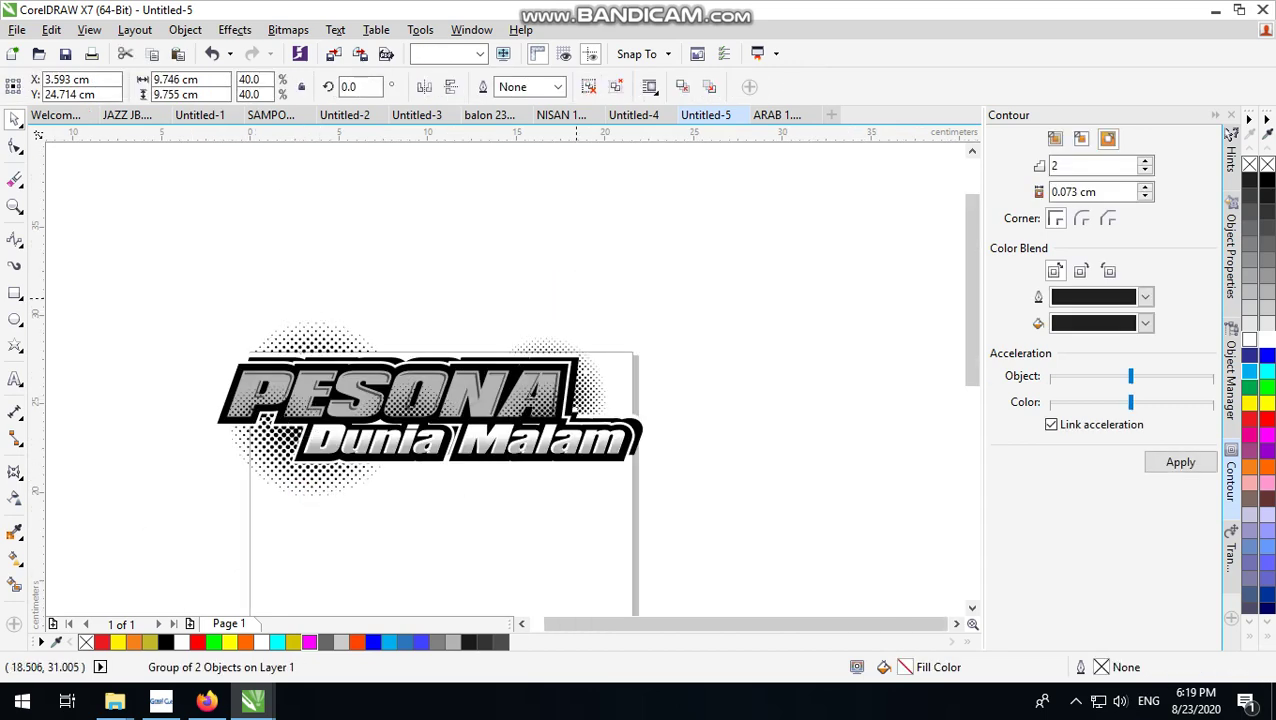
Step: Deselect everything and close the Contour docker
{"action": "left_click", "coordinate": [576, 297]}
{"action": "scroll", "coordinate": [295, 448], "scroll_direction": "up", "scroll_amount": 1}
{"action": "scroll", "coordinate": [295, 448], "scroll_direction": "up", "scroll_amount": 1}
{"action": "scroll", "coordinate": [295, 448], "scroll_direction": "up", "scroll_amount": 1}
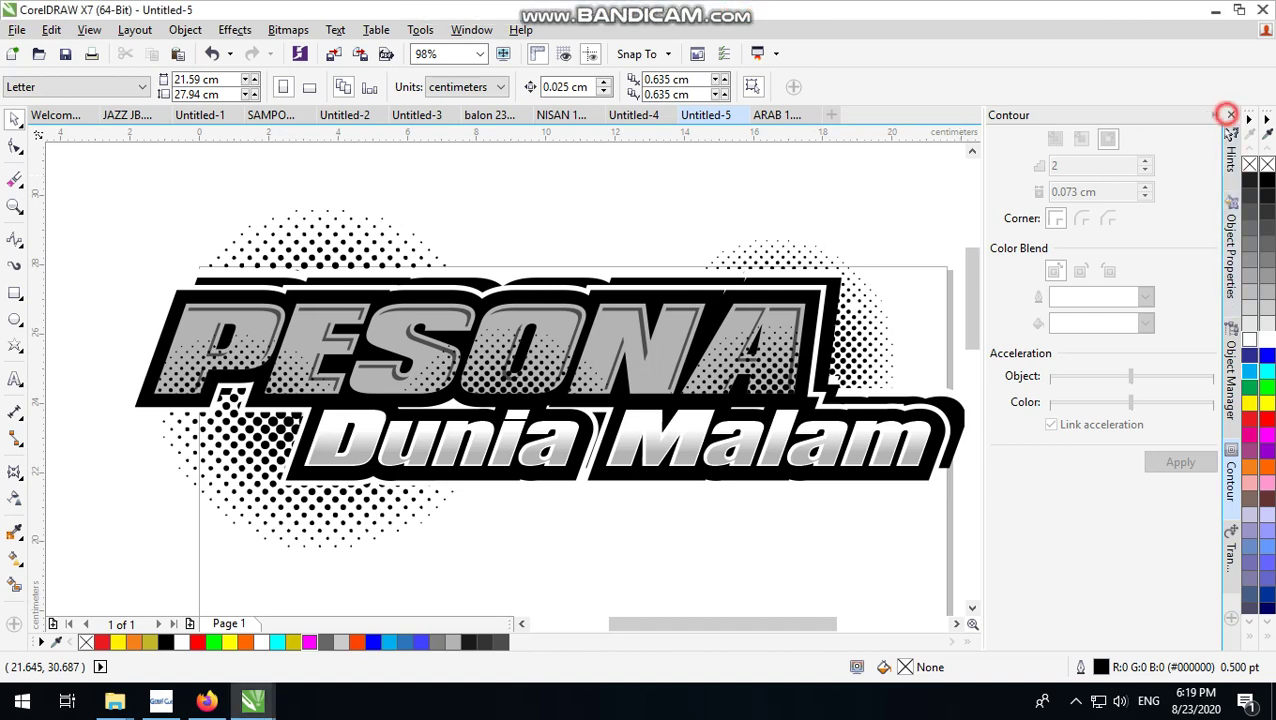
{"action": "left_click", "coordinate": [1231, 115]}
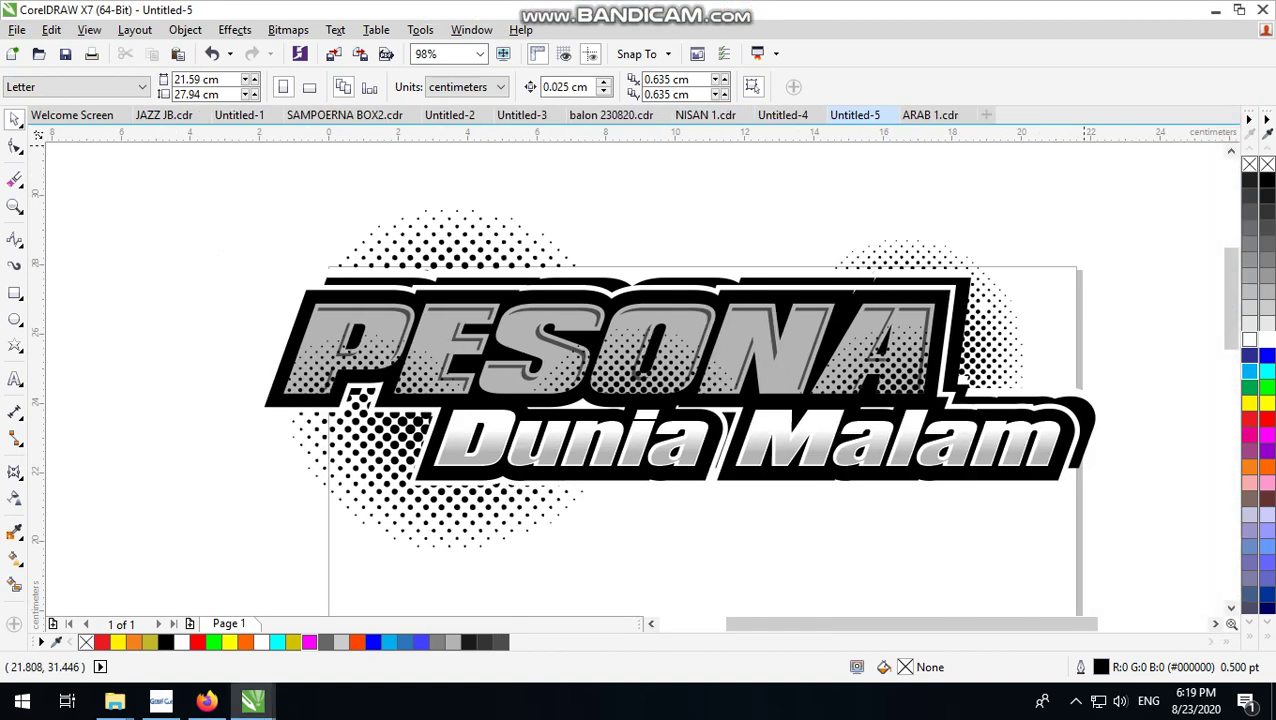